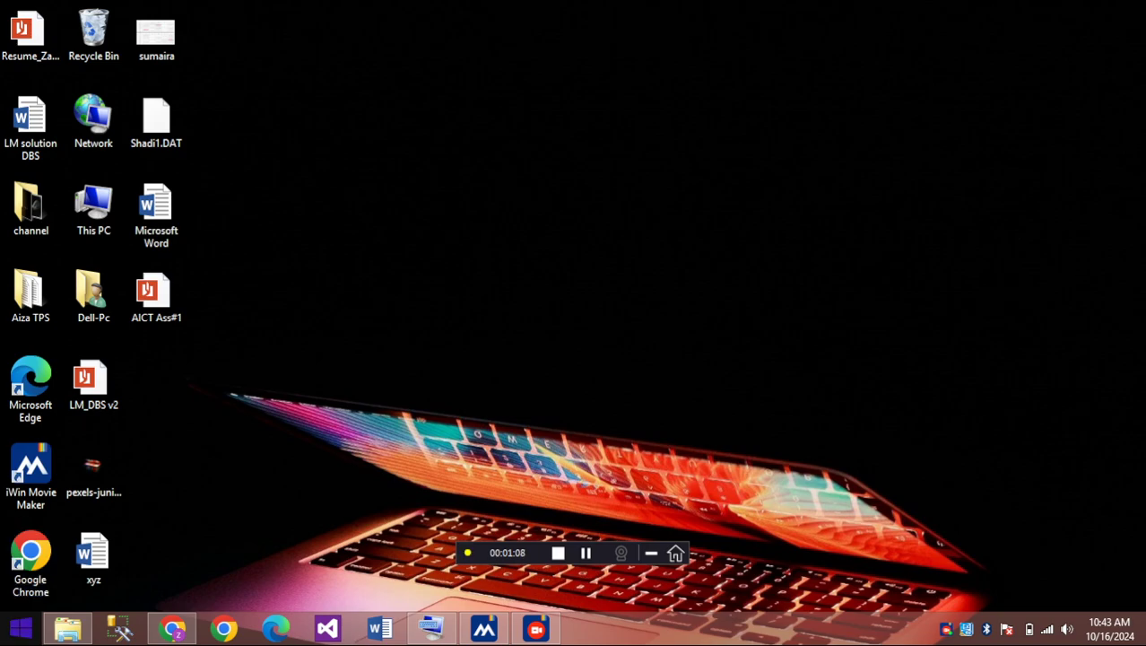
Try to find Microsoft Word by searching the computer for "ms word"
left_click(22, 628)
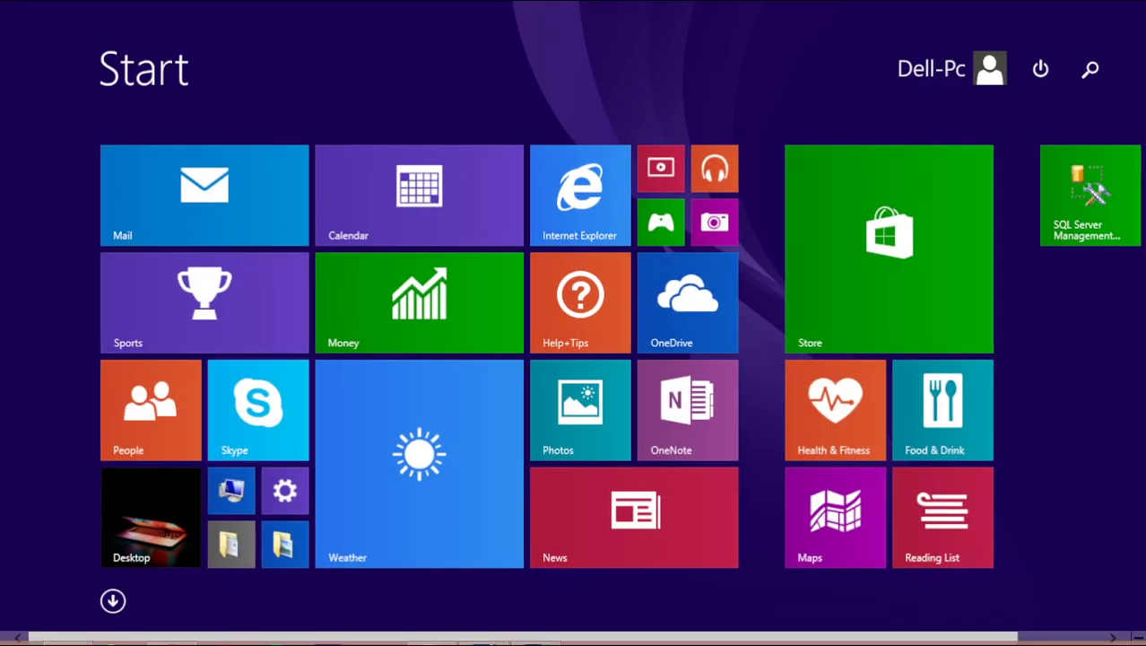
mouse_move(1144, 2)
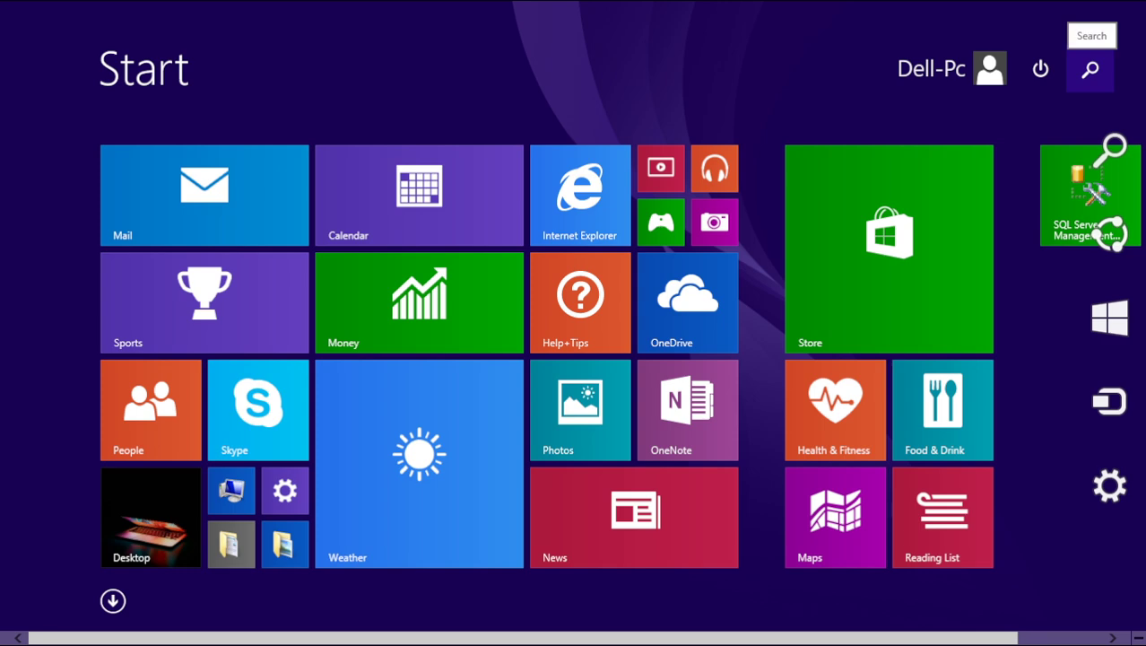
left_click(1090, 69)
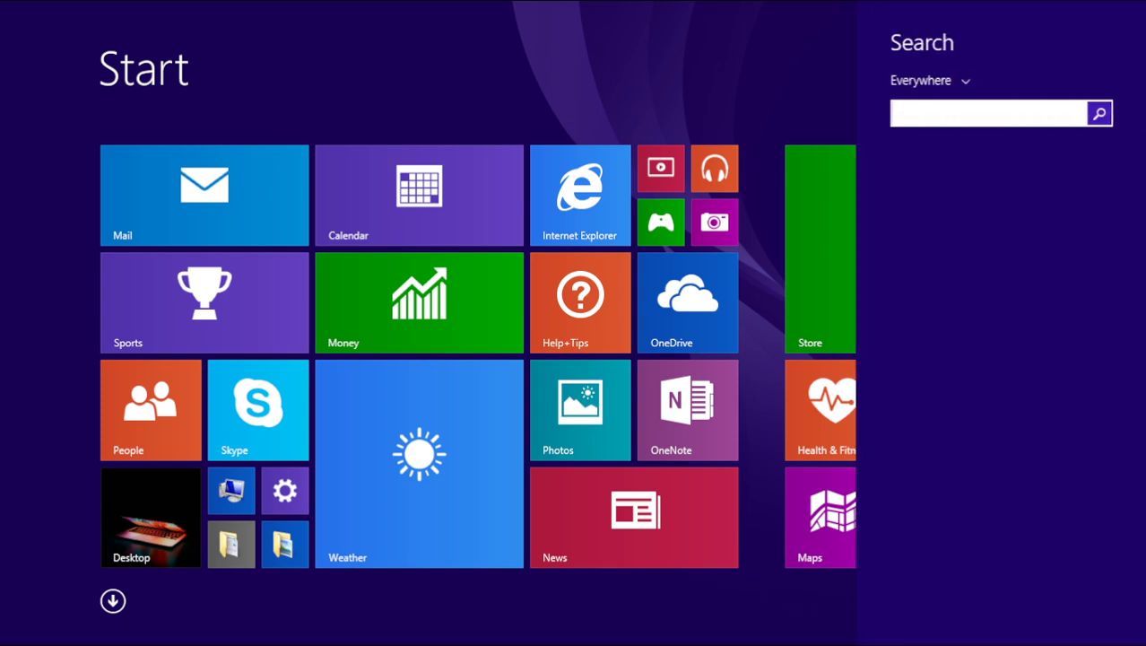
type("ms")
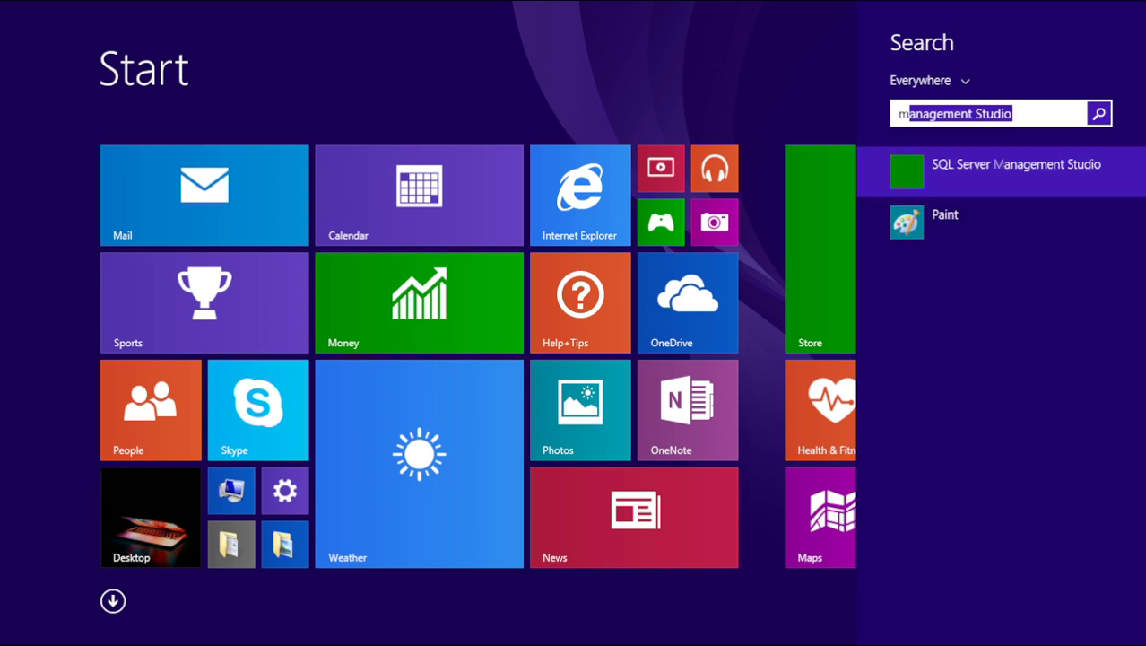
type(" w")
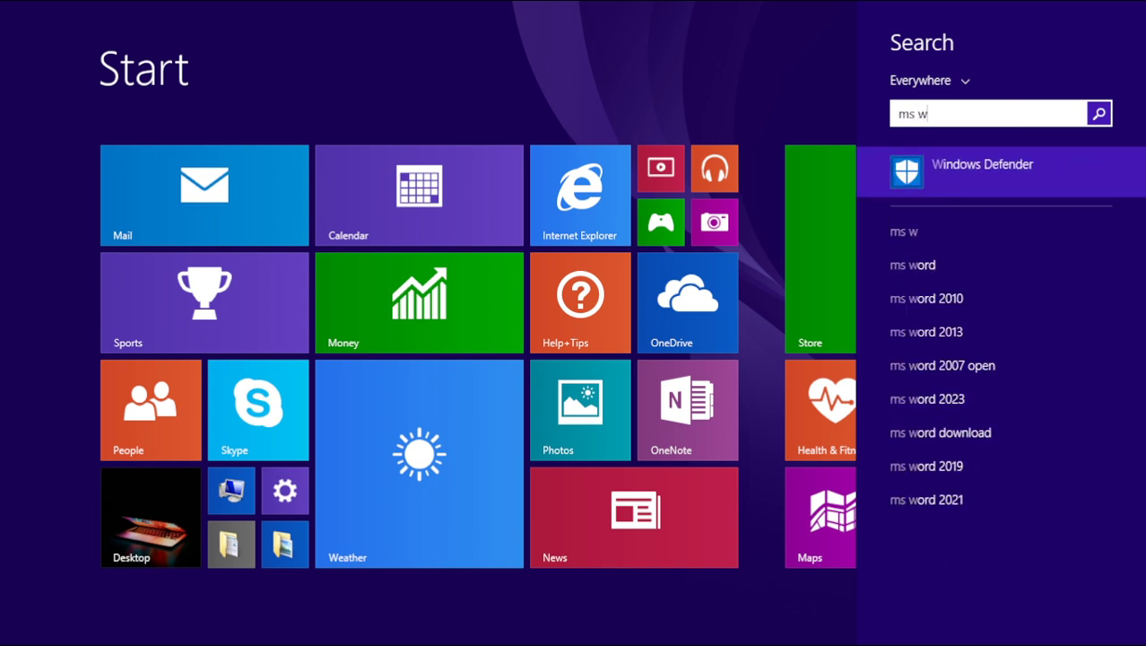
type("ord")
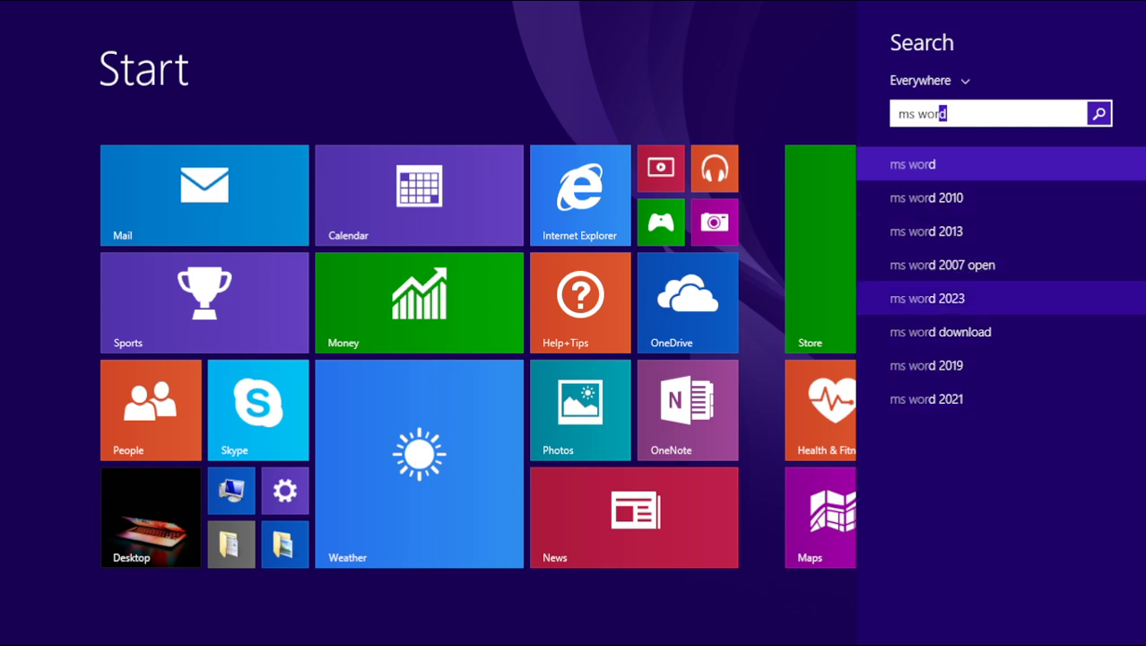
left_click(927, 298)
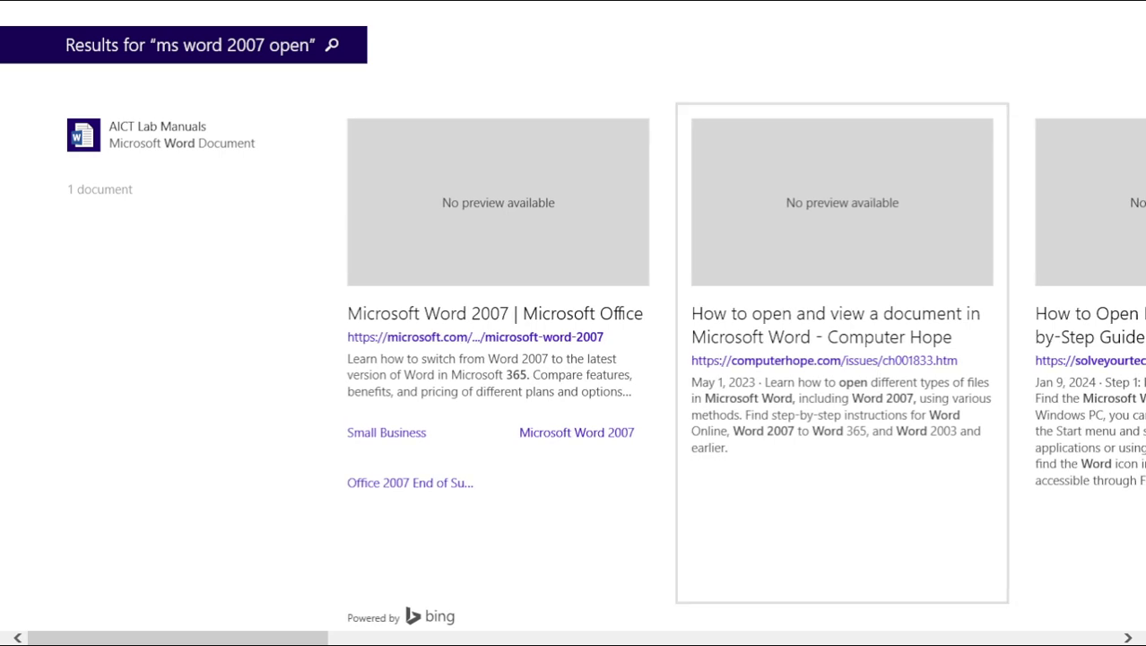
scroll(757, 359, "down", 5)
scroll(757, 358, "up", 5)
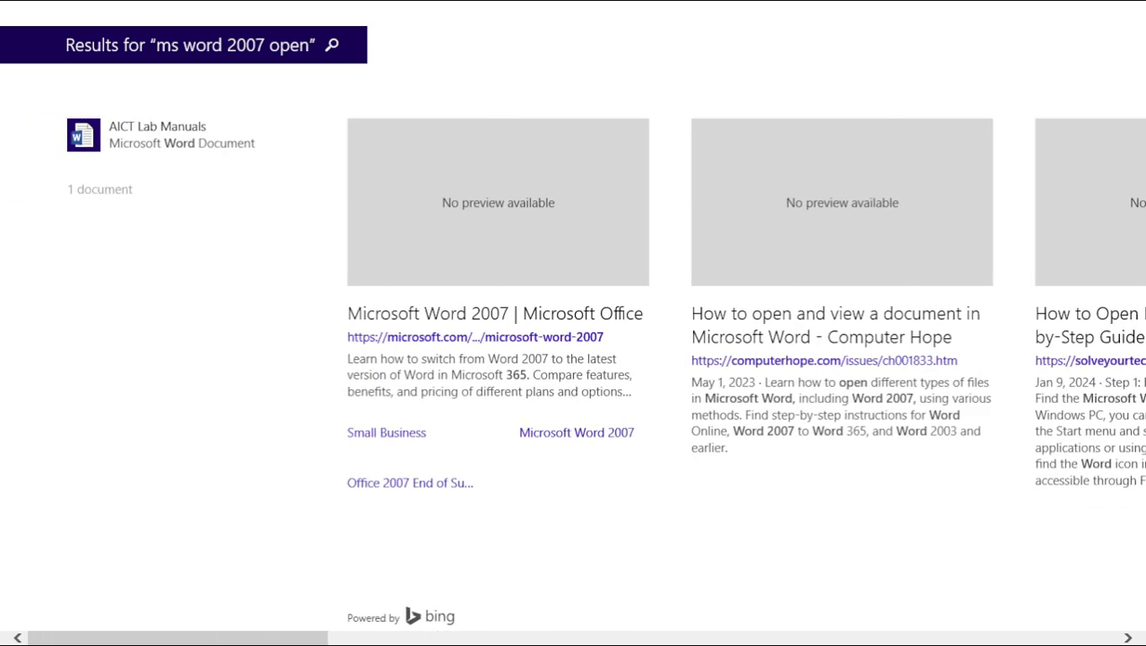
key("super+d")
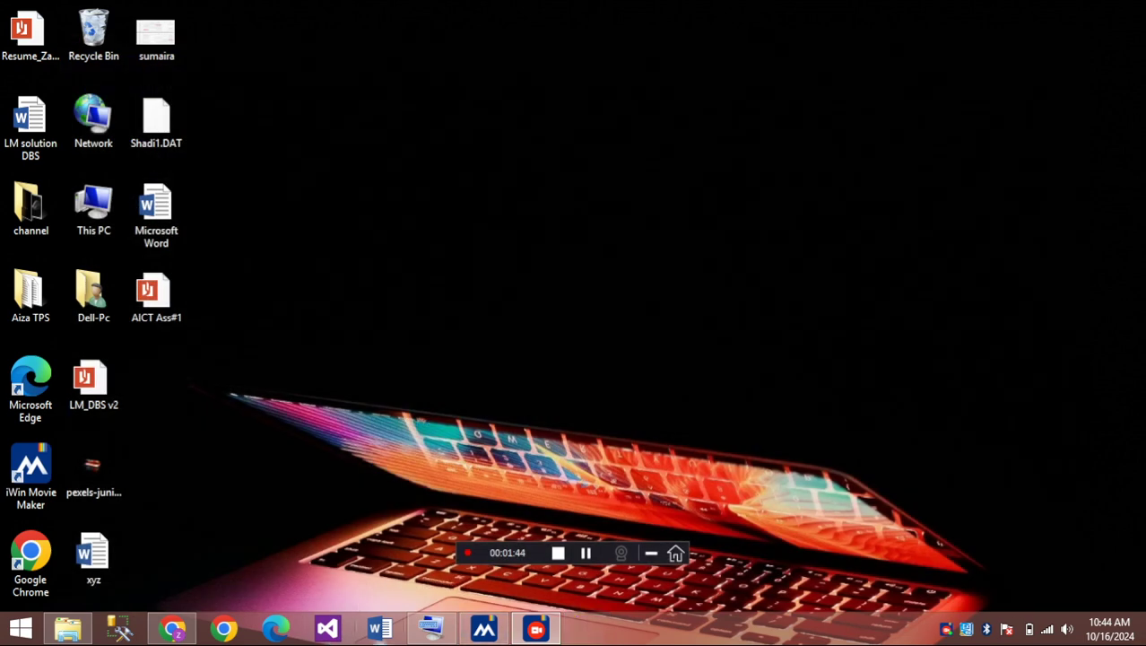
Open Microsoft Word and create a new blank document in a maximized window
left_click(379, 627)
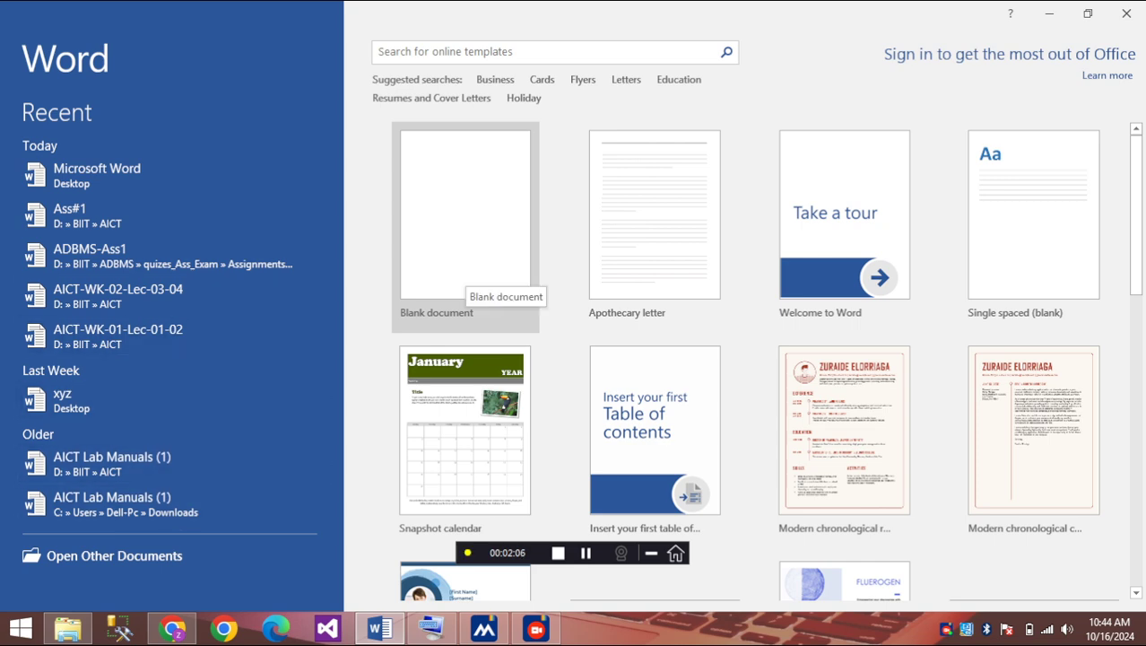
left_click(466, 273)
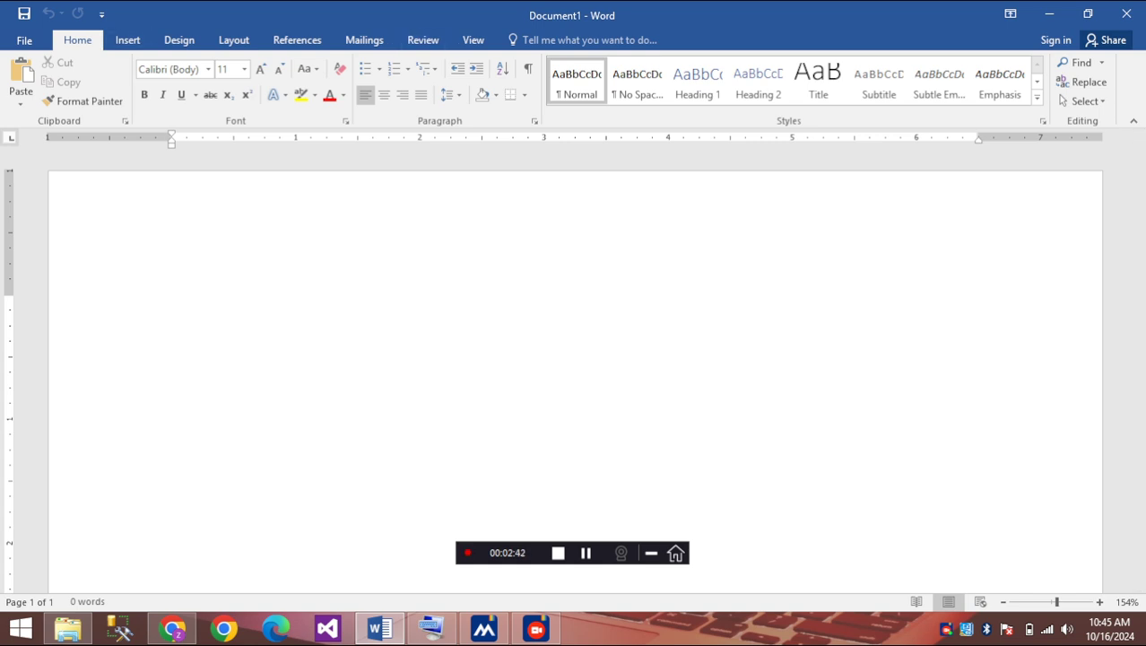
left_click(1086, 13)
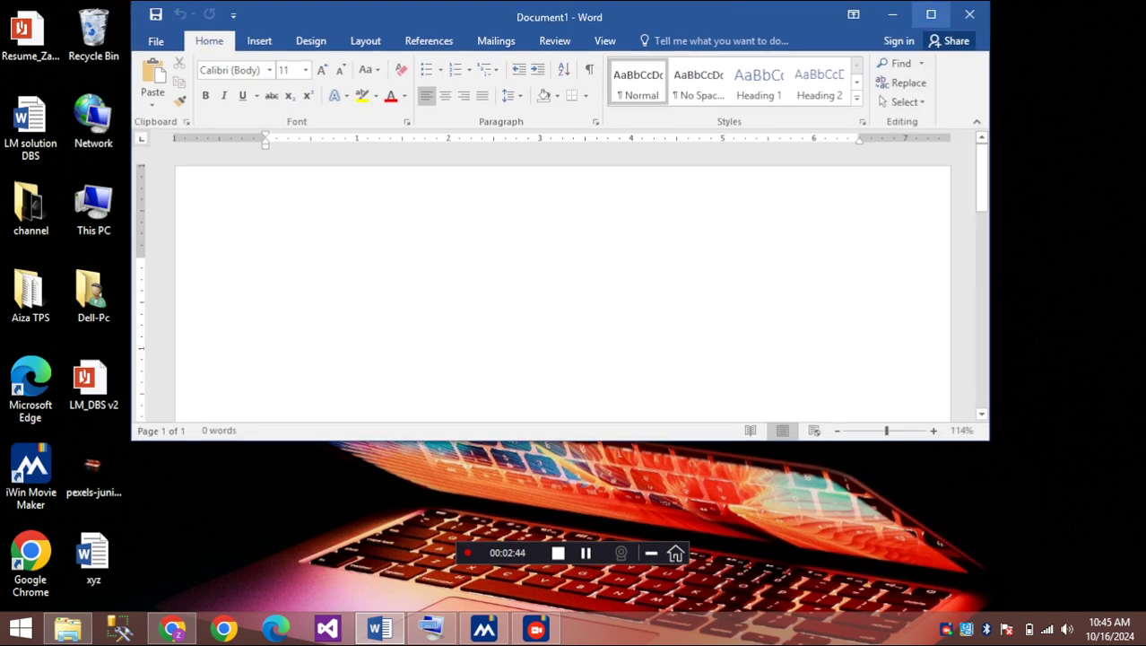
left_click(930, 15)
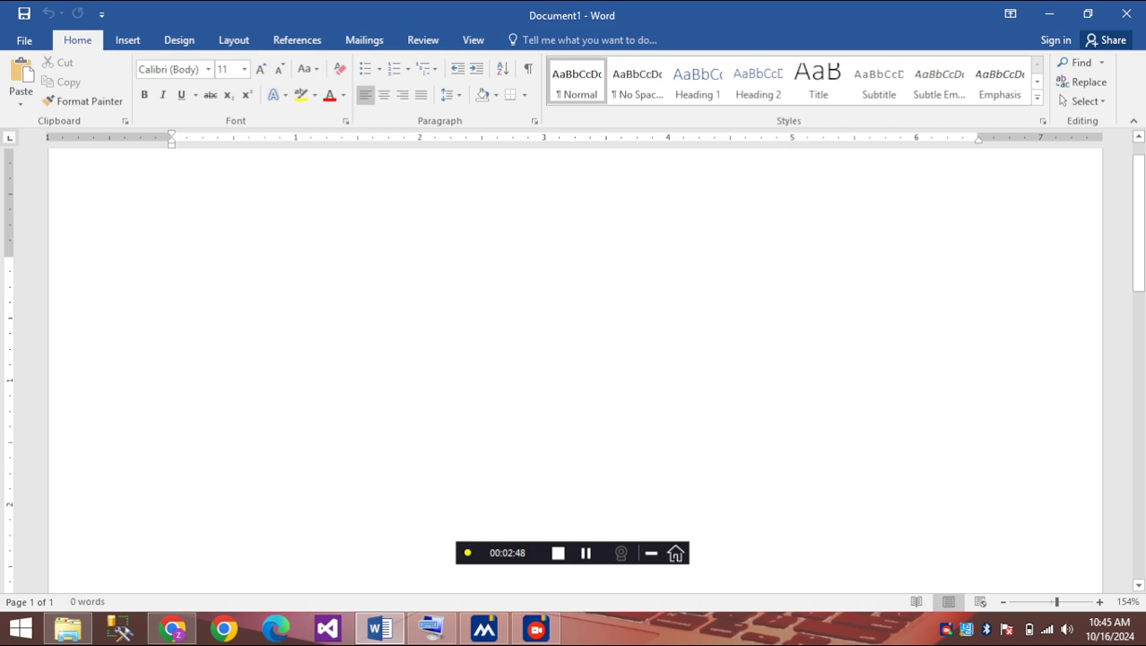
Save the blank document to the Desktop as a Word document named Test
left_click(24, 39)
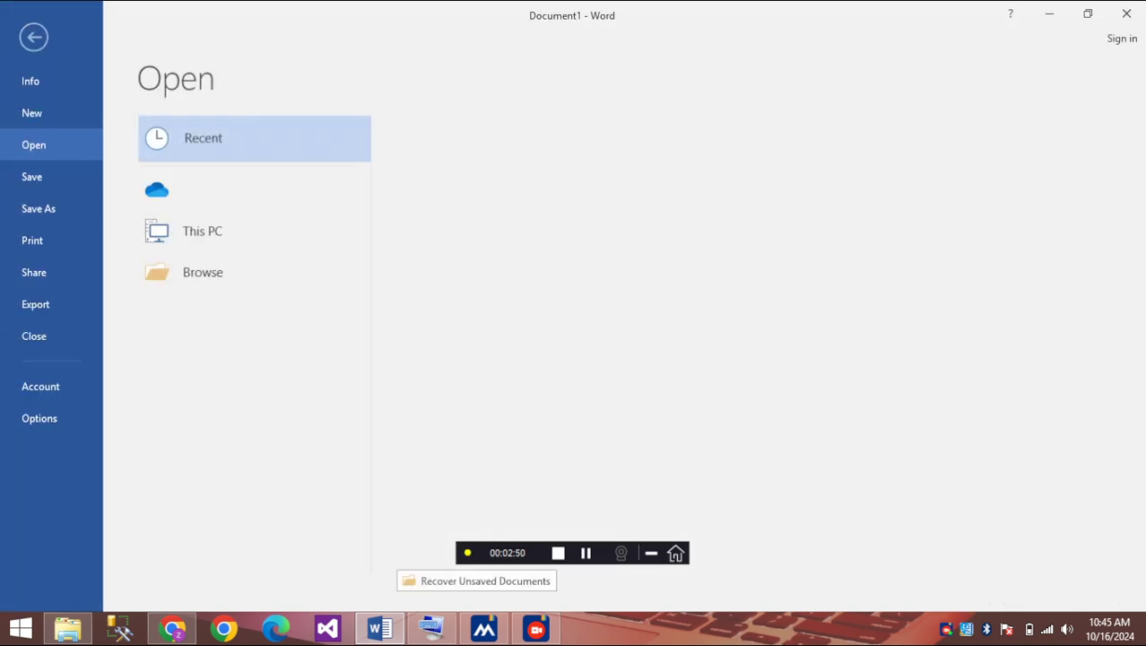
left_click(32, 176)
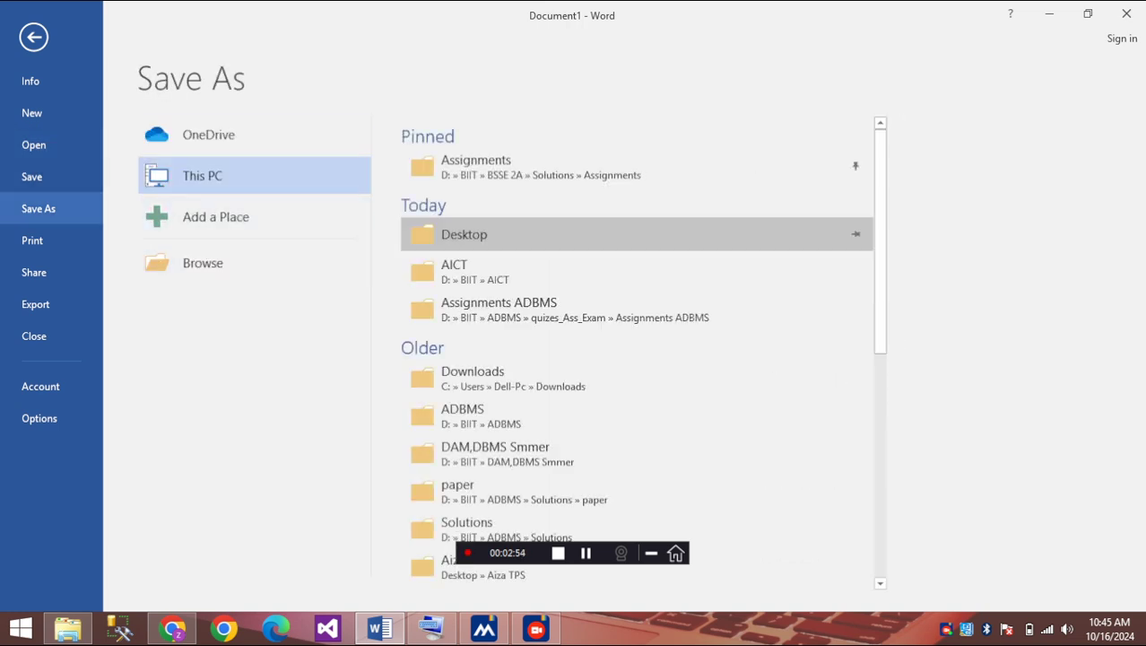
left_click(464, 234)
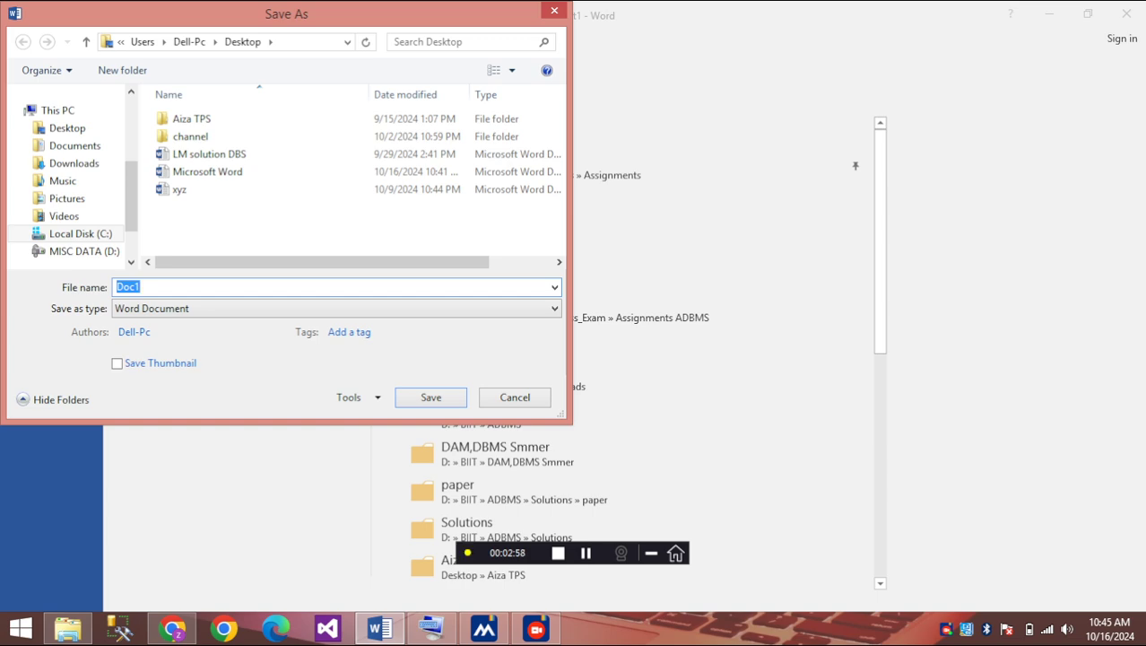
type("Test")
key("Escape")
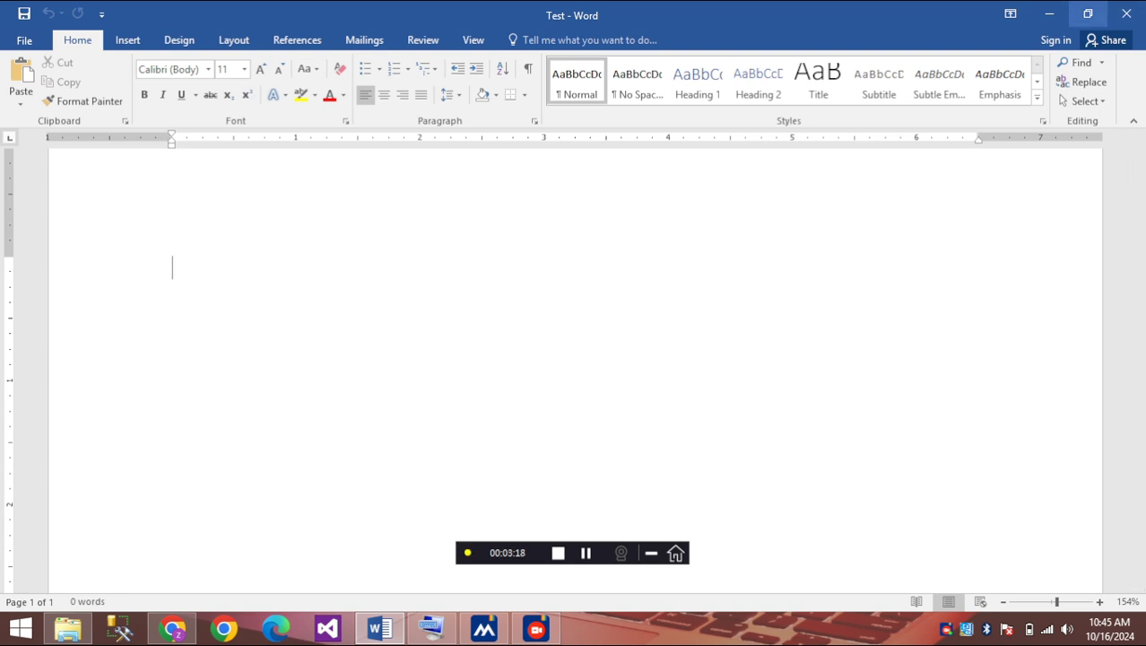
Switch the document window between its reduced, maximized and minimized states
mouse_move(1144, 2)
left_click(1088, 13)
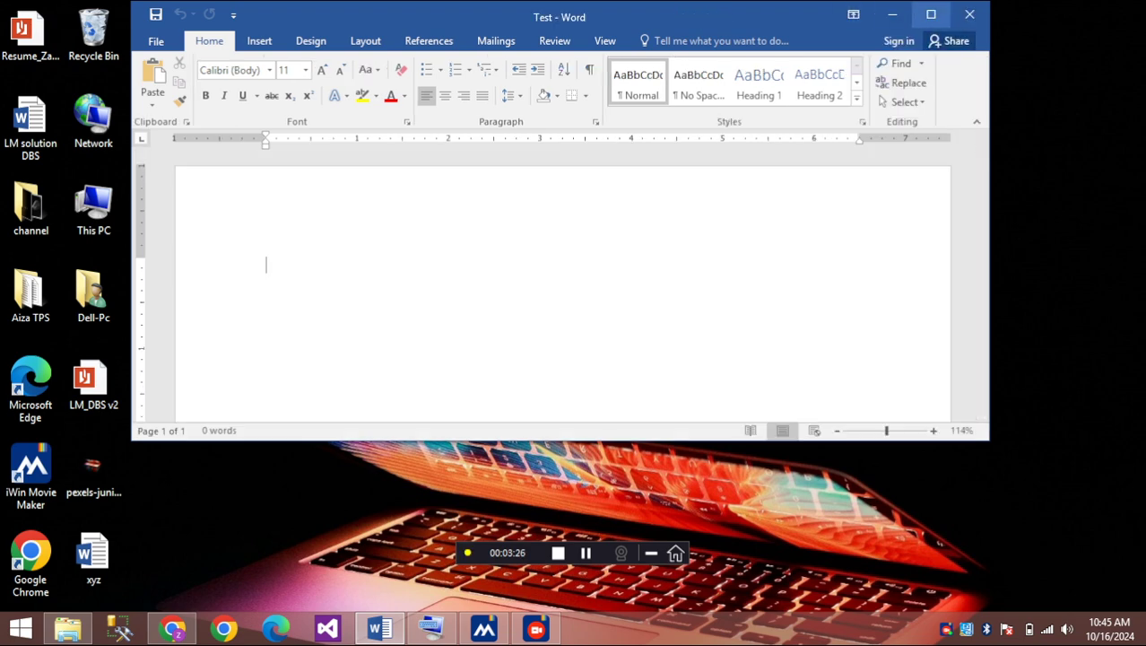
left_click(931, 15)
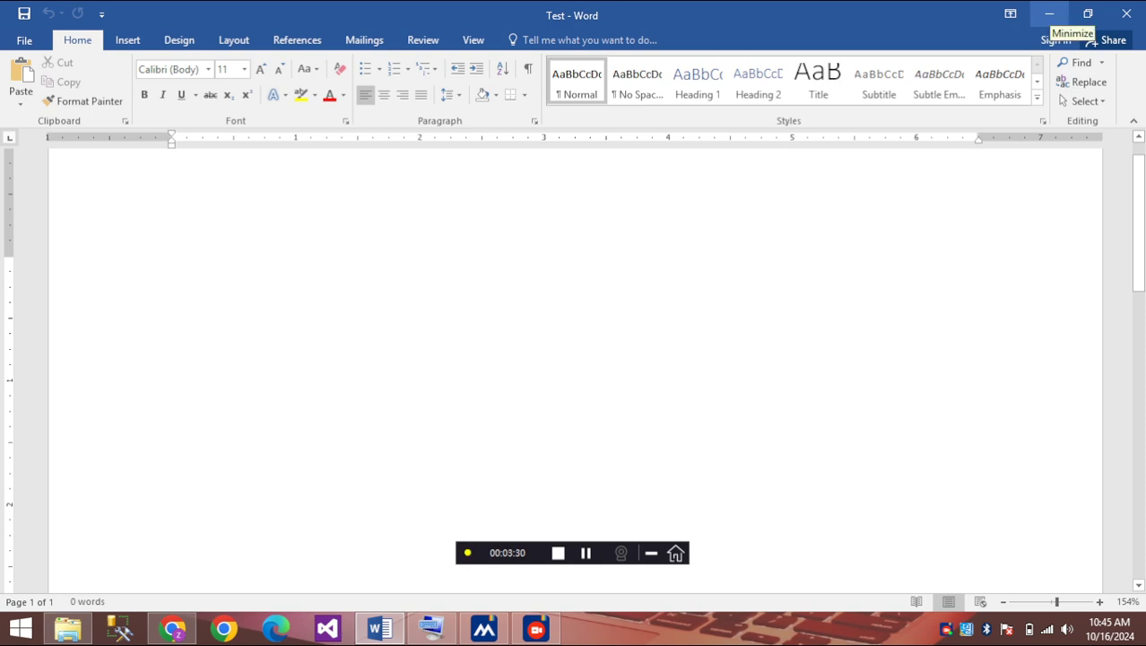
left_click(1049, 14)
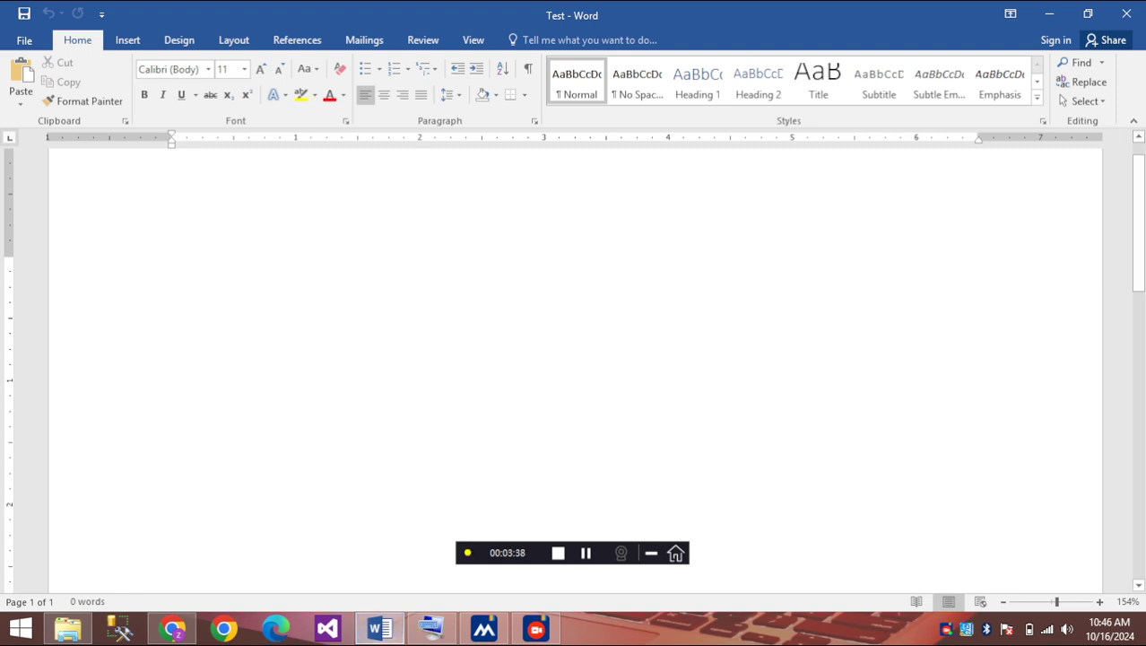
Enter the text "Ctr+s" on the first line of the document
type("b")
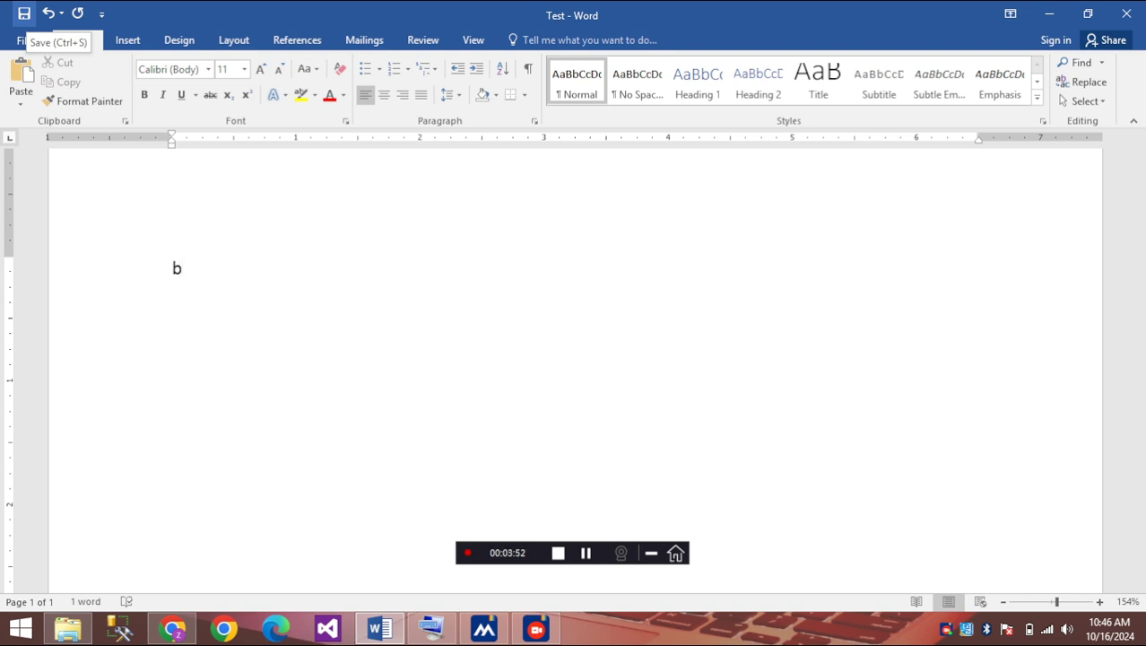
key("BackSpace")
type("c")
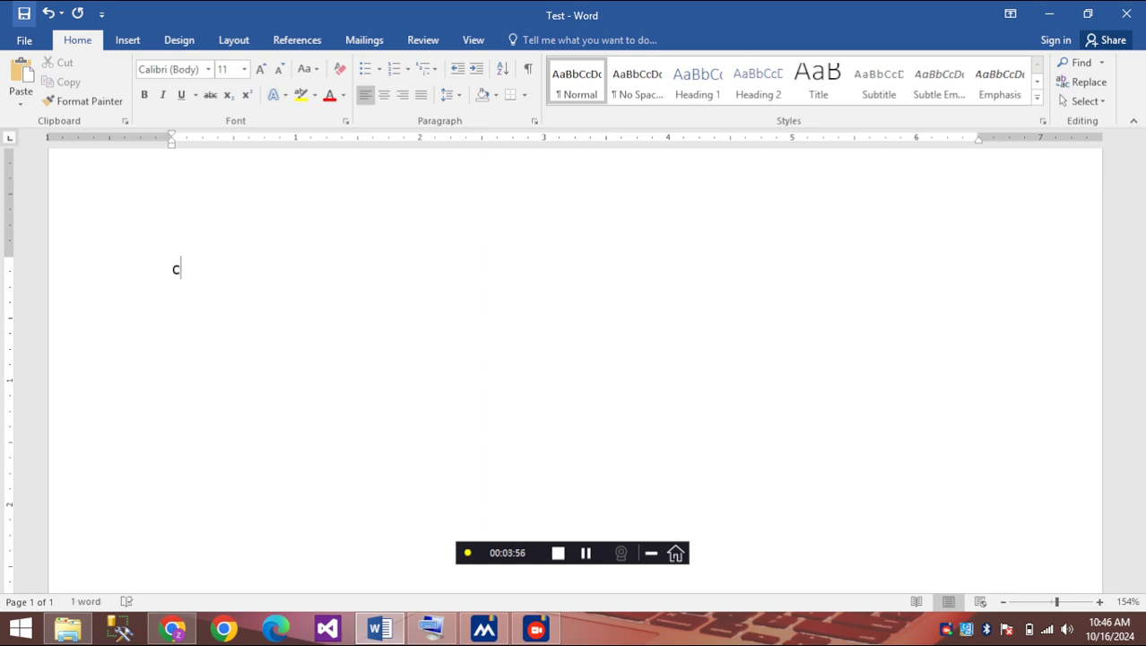
type("tr+s")
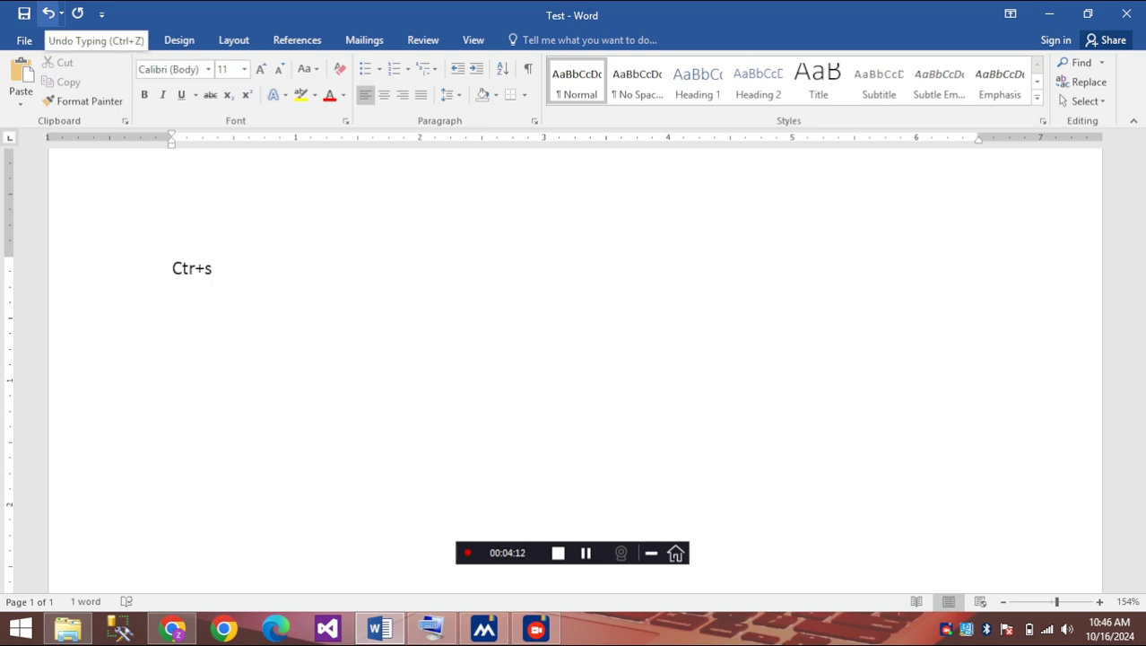
Undo the last typed letter and restore it so the line reads "Ctr+s" again
left_click(48, 13)
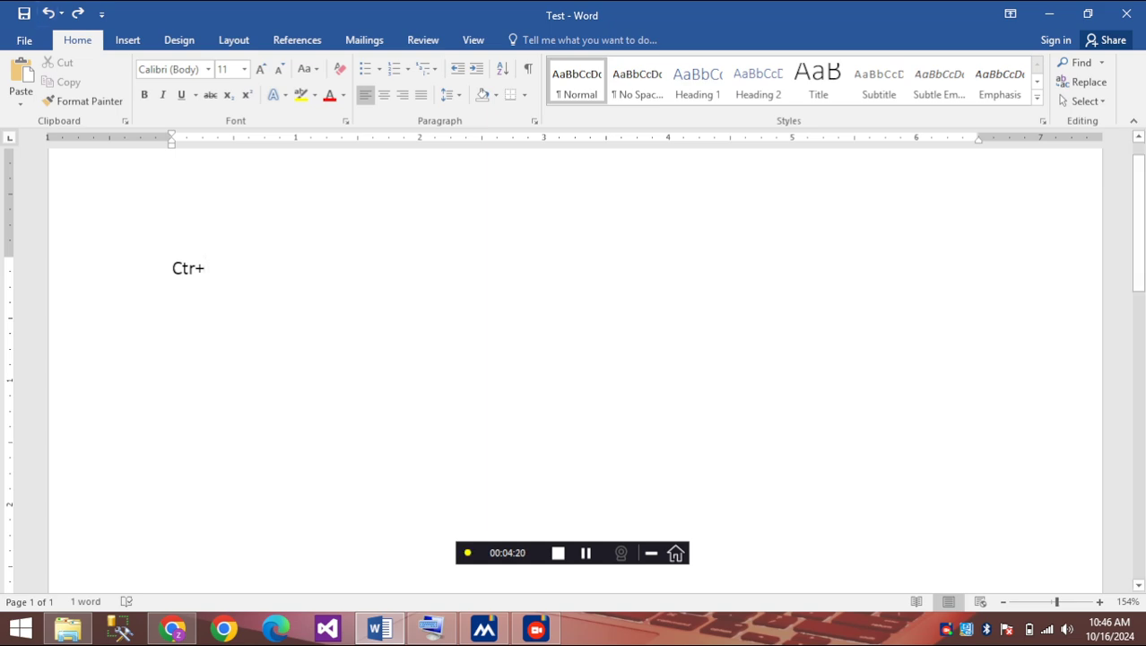
left_click(586, 553)
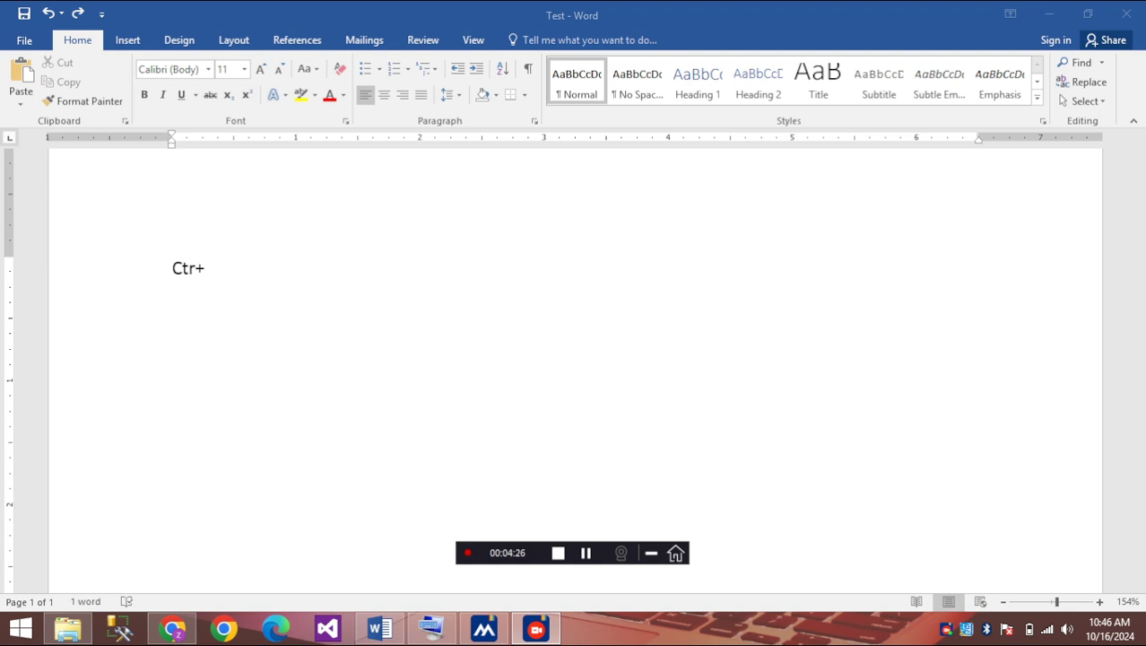
key("alt+Tab")
type("s")
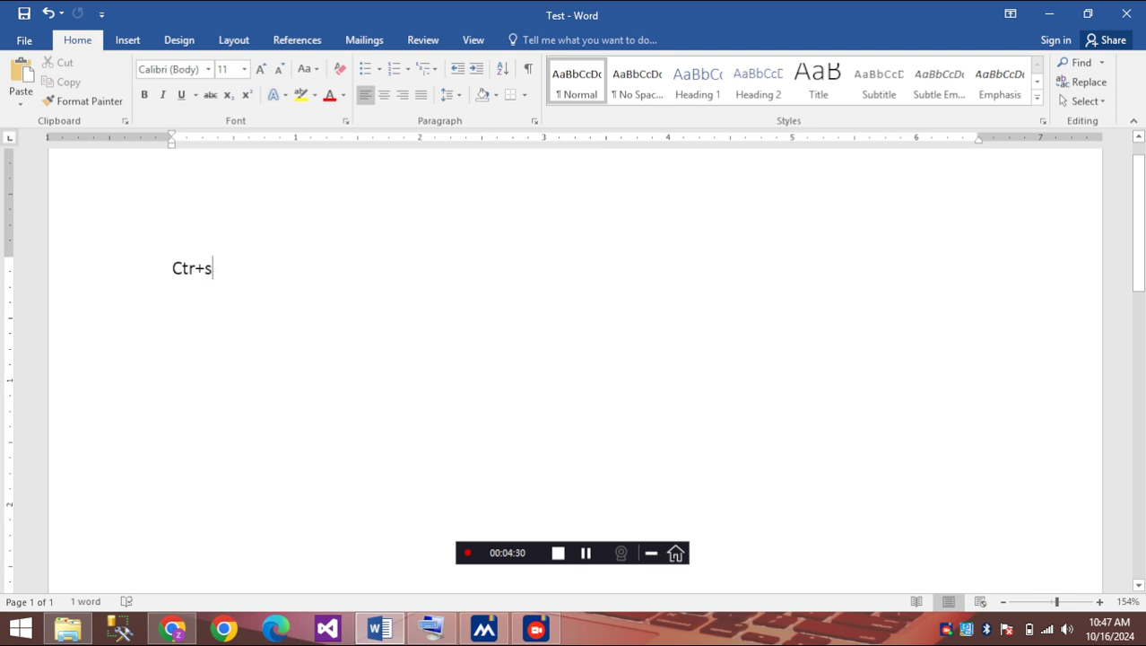
left_click(585, 552)
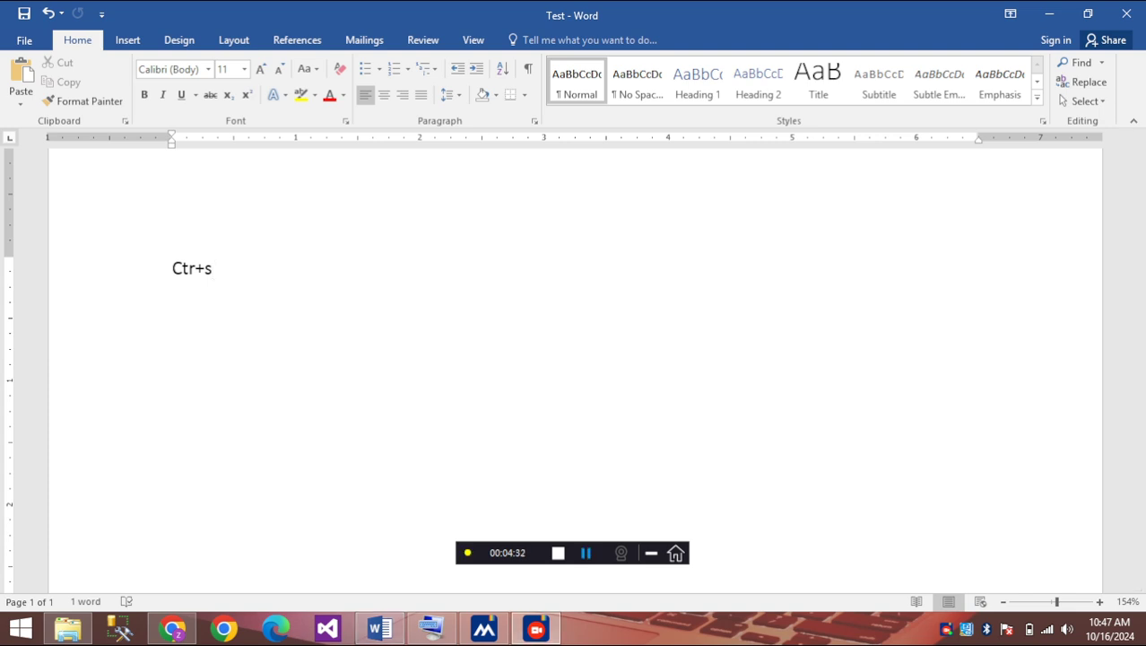
left_click(586, 552)
key("alt+Tab")
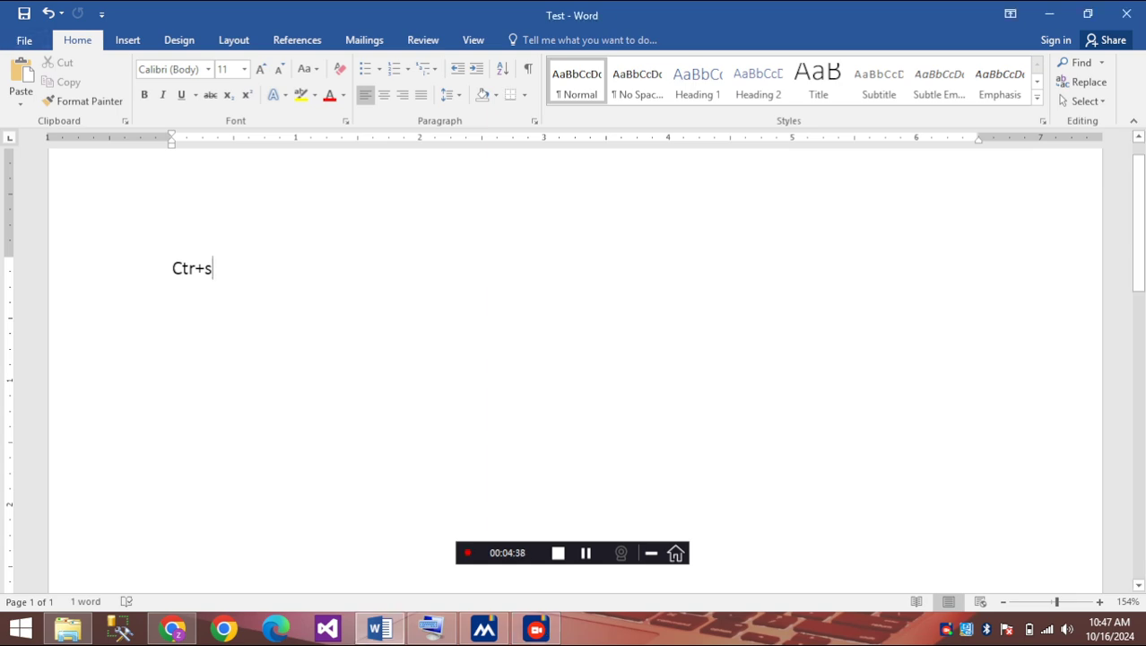
Look over the document's Info page and the available Insert, Design, Layout and References commands
key("alt+f")
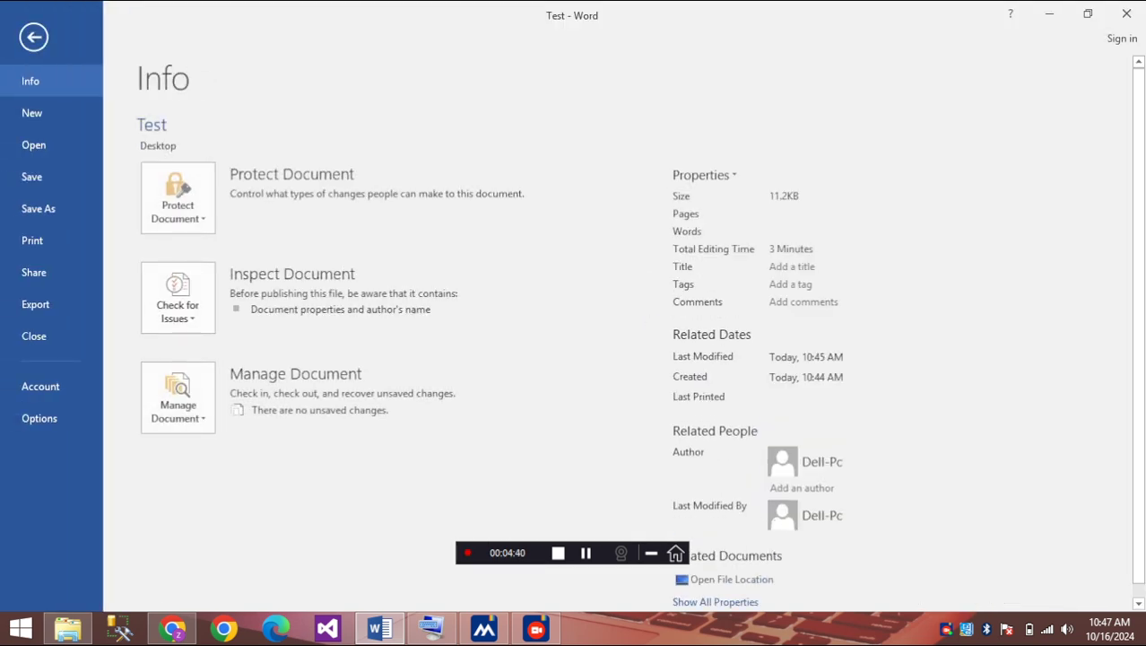
key("Escape")
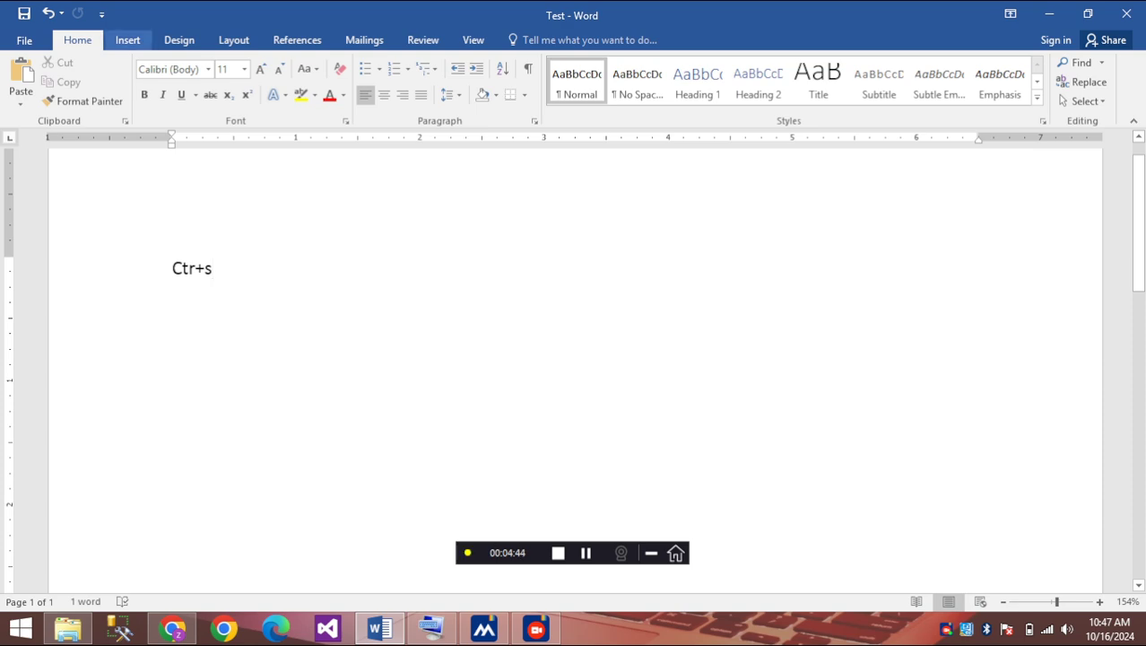
left_click(127, 40)
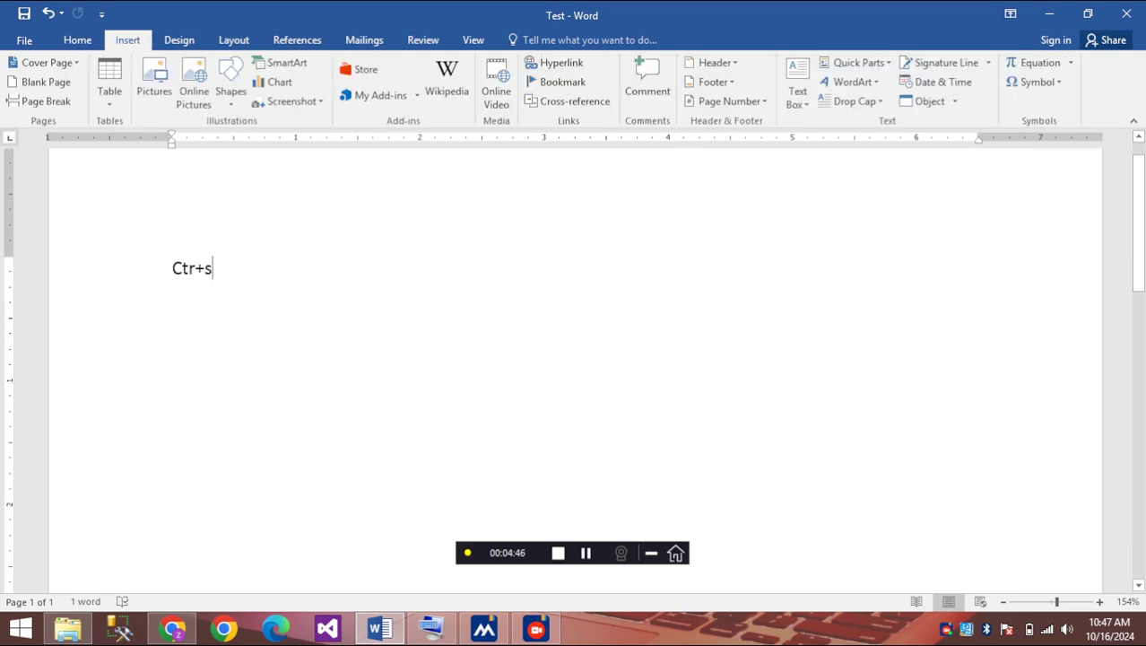
left_click(178, 39)
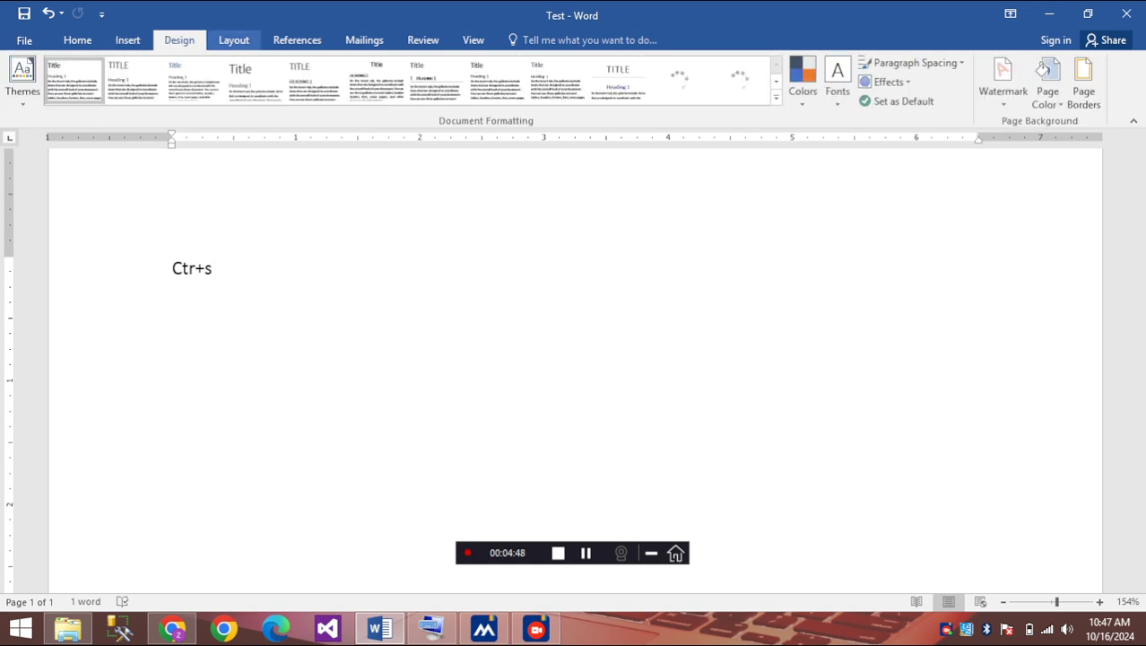
left_click(233, 40)
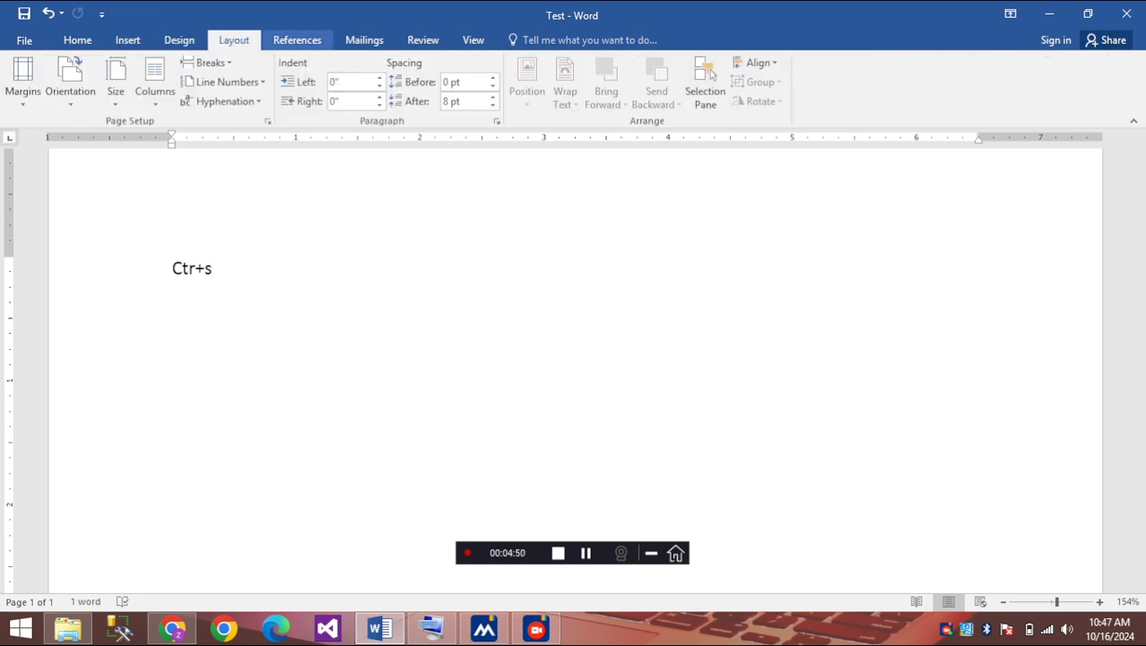
left_click(297, 39)
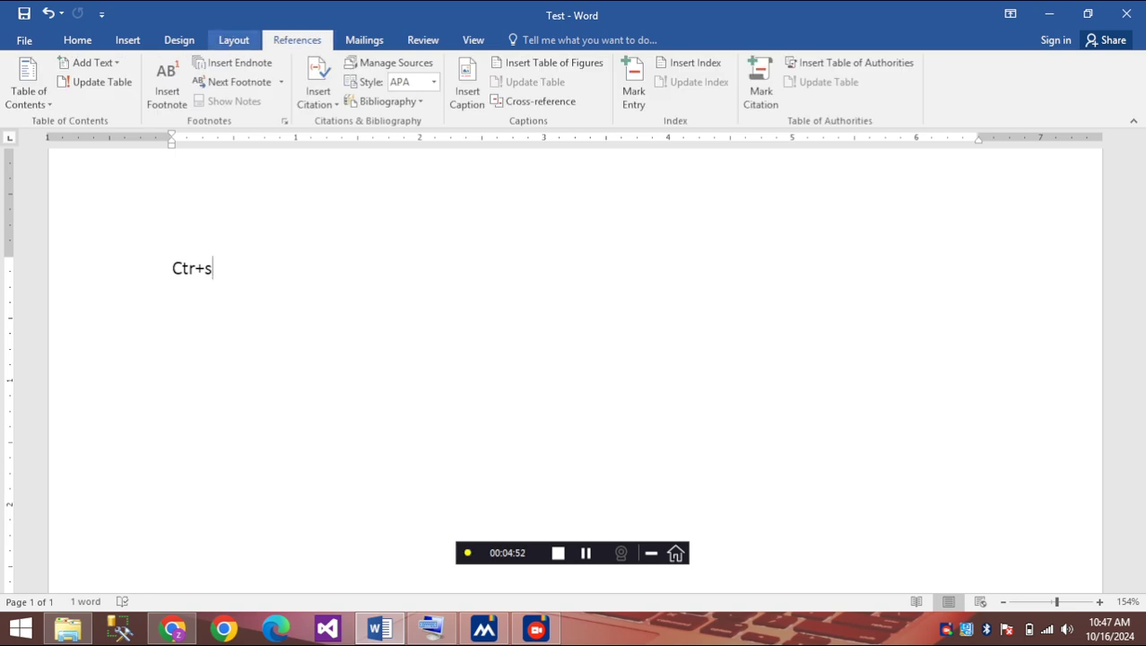
left_click(77, 39)
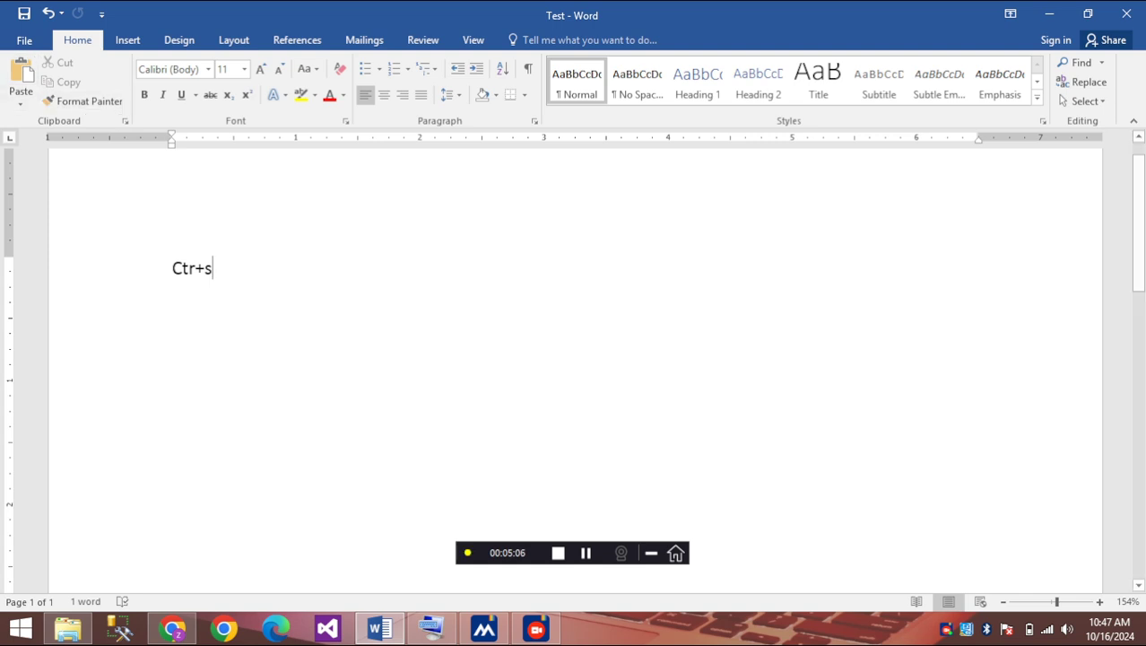
Paste the copied Microsoft Word article and playlist text directly after "Ctr+s" in the document
scroll(573, 359, "up", 1)
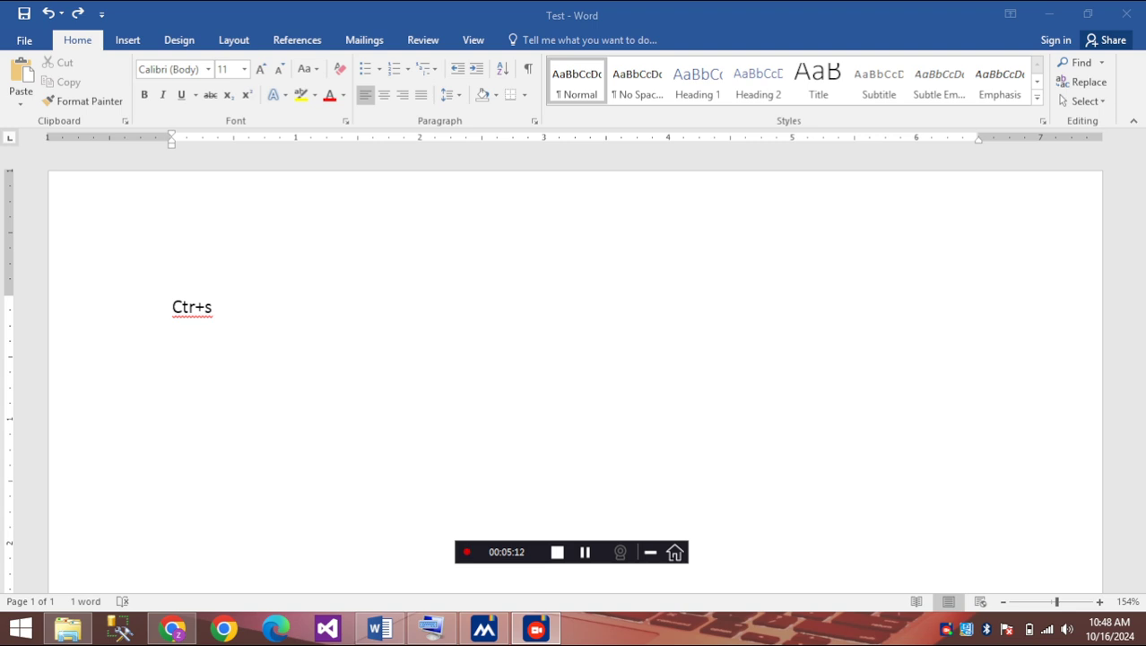
key("alt+Tab")
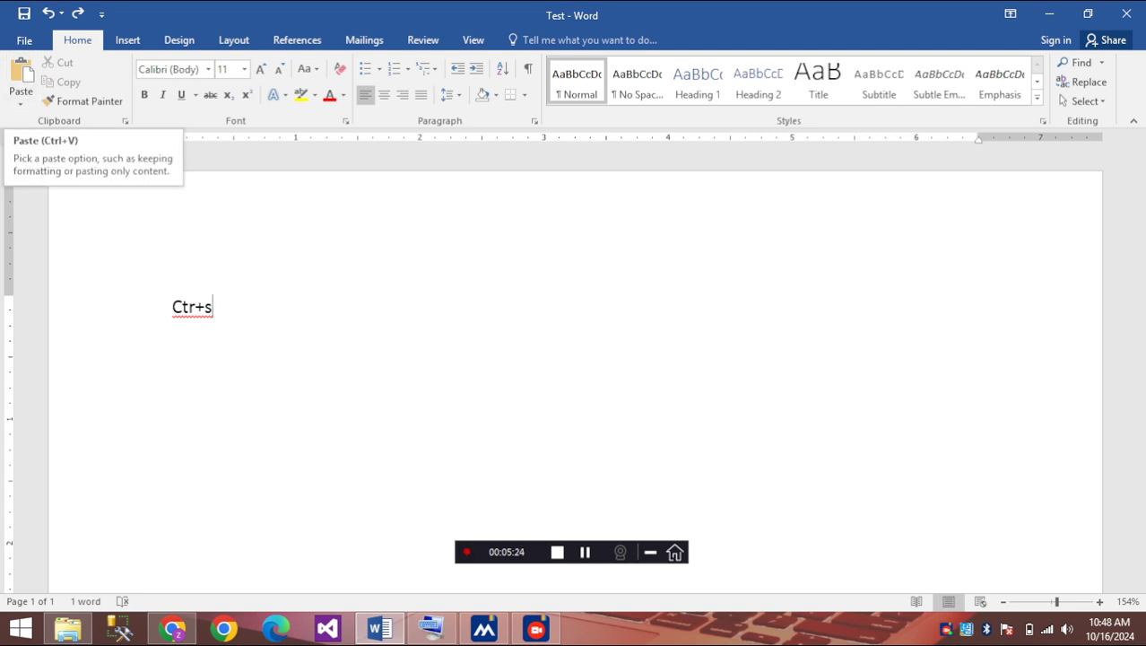
type("It contains playlists of Introduction to Information and Communication Technology SQL Database System Course Advance Database Management System")
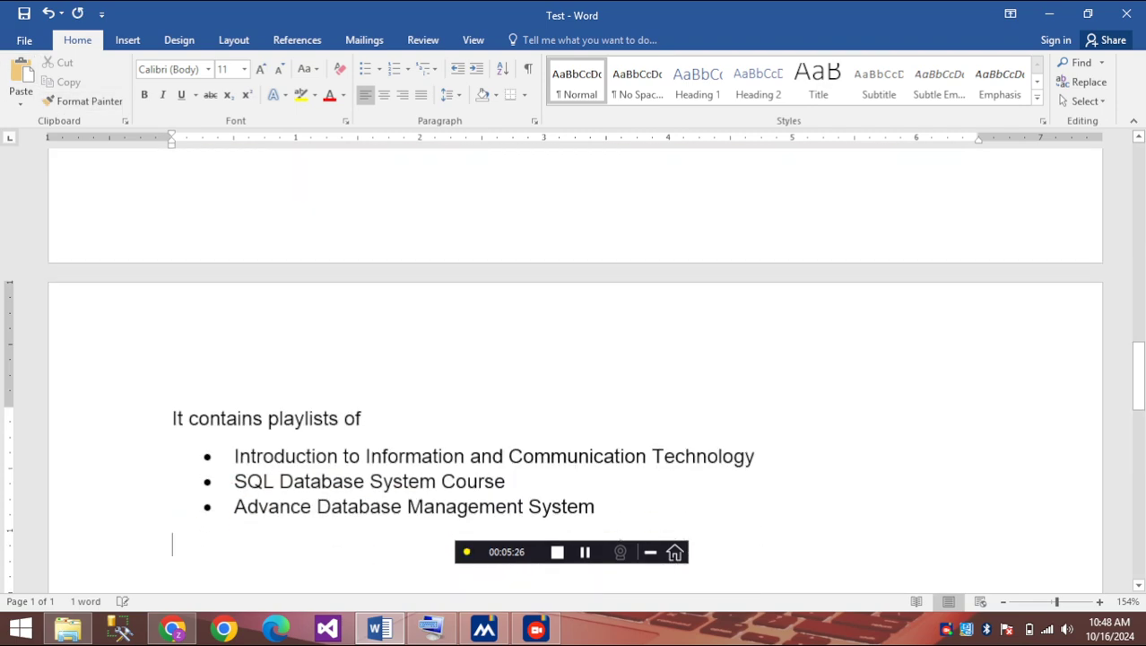
Insert the clipboard contents again at the end of the text with Paste Special as HTML Format
scroll(573, 359, "up", 15)
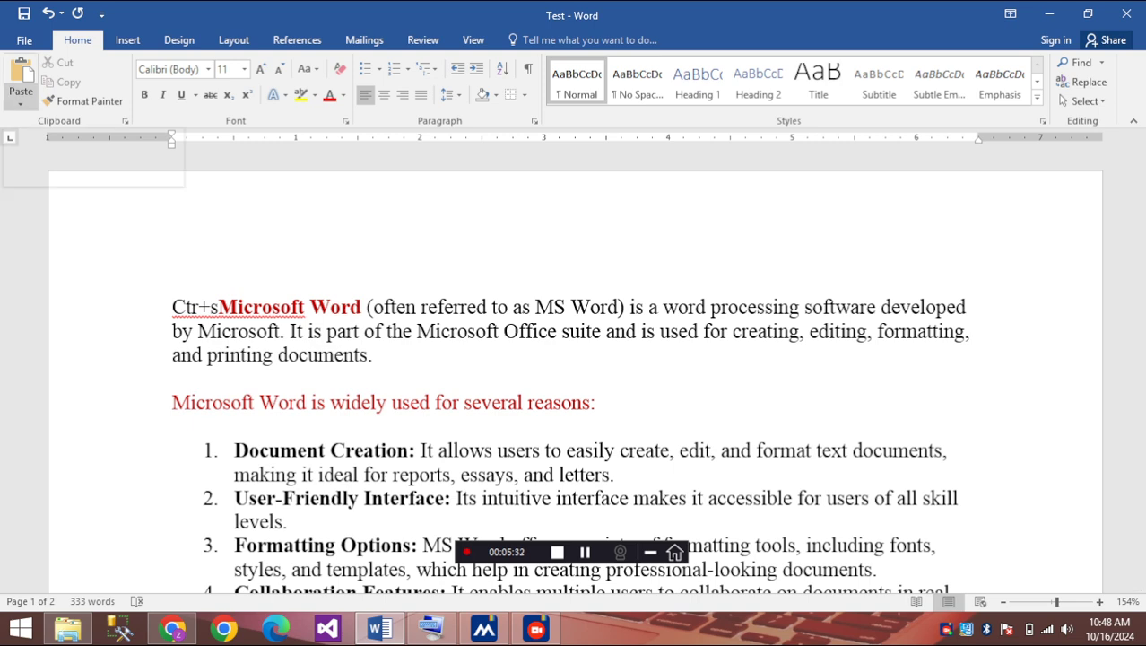
left_click(20, 98)
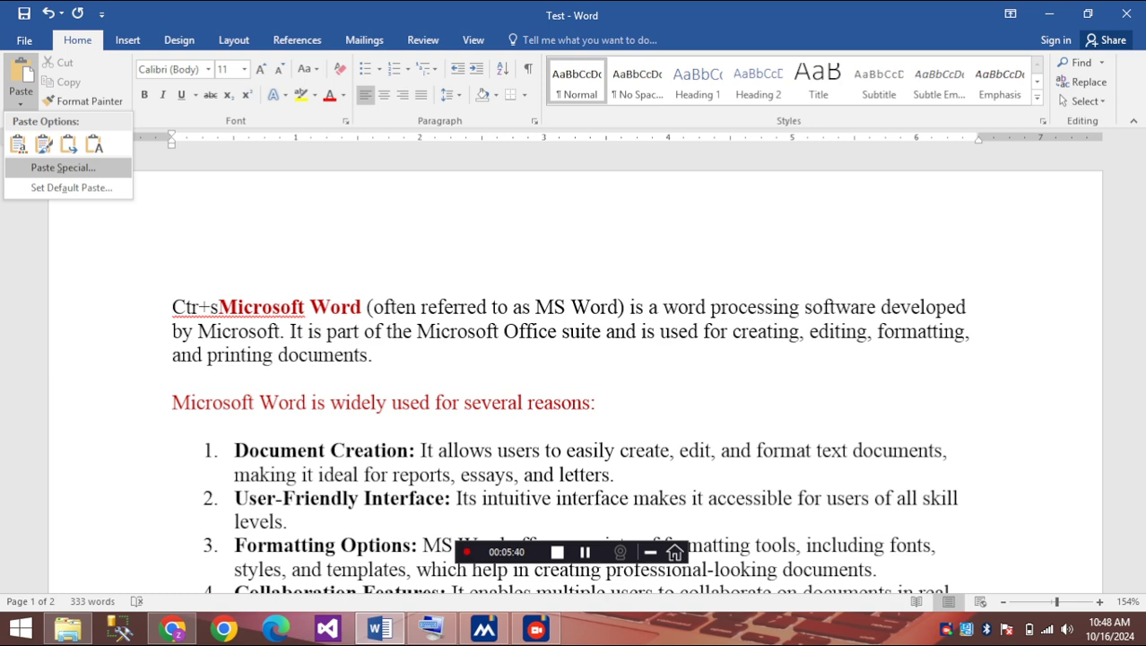
left_click(63, 168)
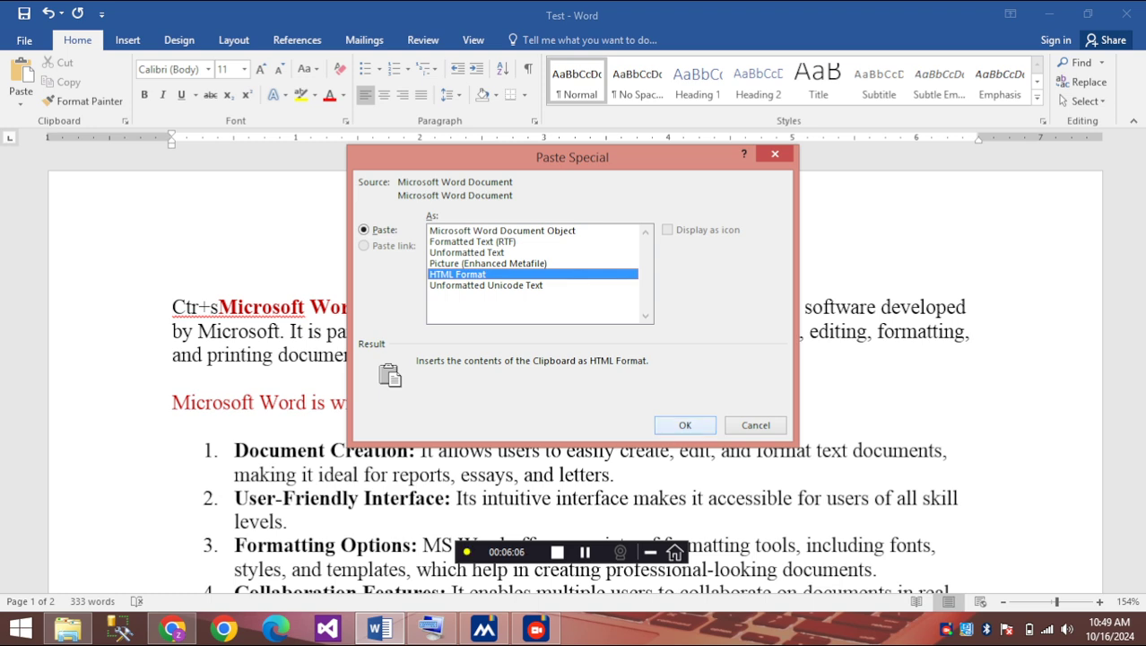
left_click(685, 425)
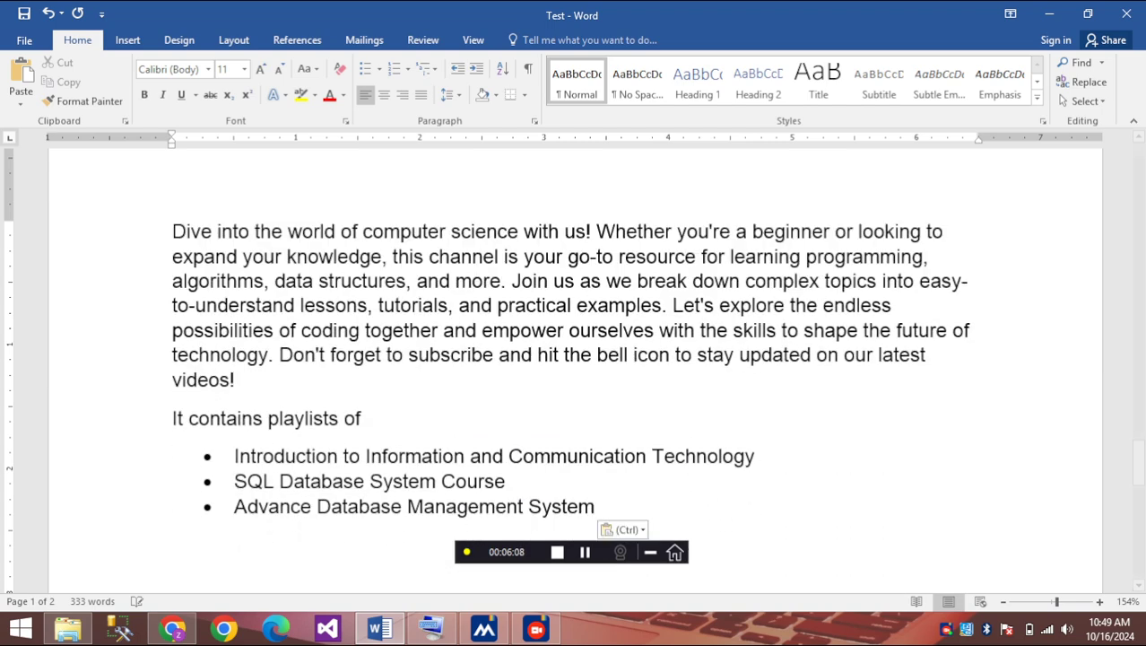
Examine the default paste settings and the document saving settings in Word Options, leaving them as they are
left_click(20, 104)
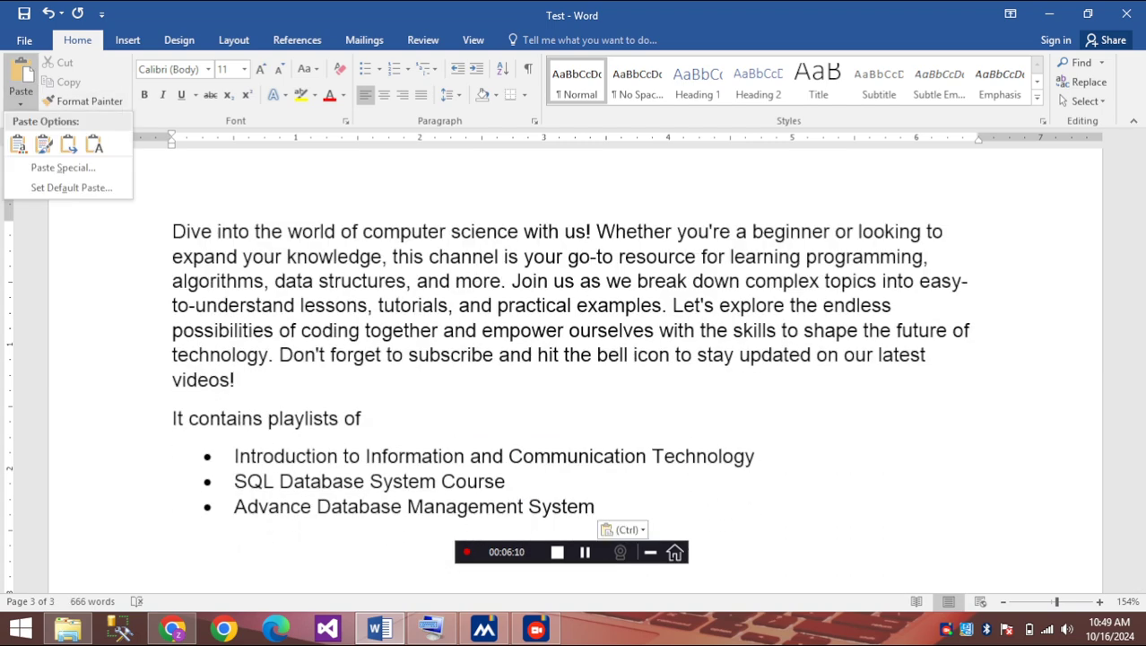
left_click(21, 101)
left_click(21, 100)
left_click(72, 187)
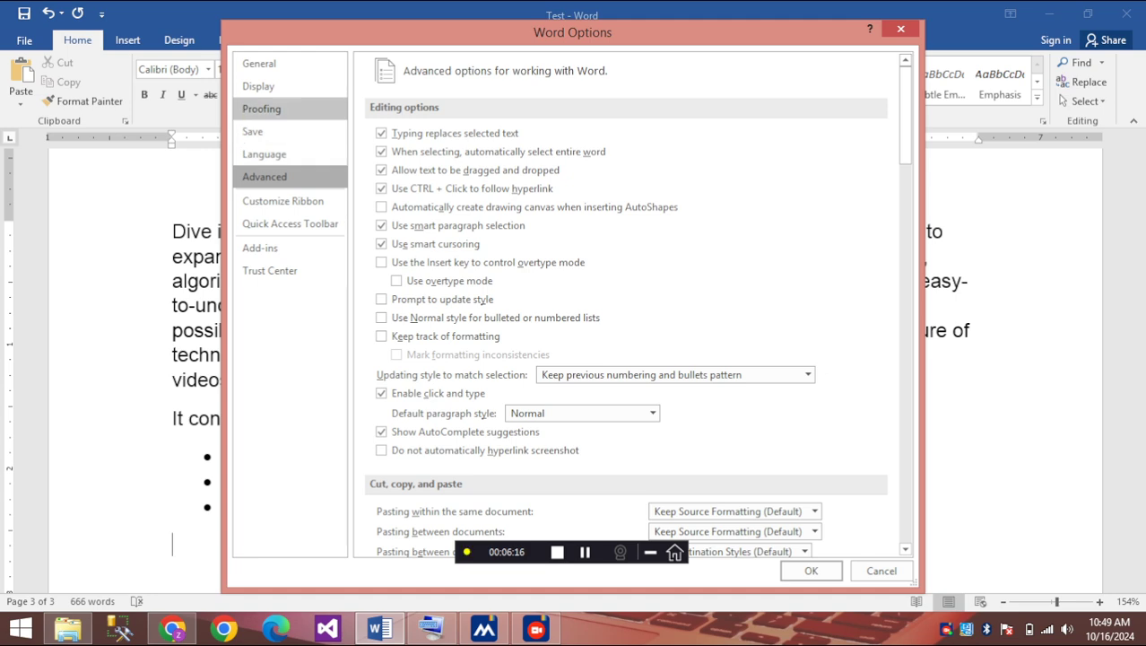
left_click(260, 131)
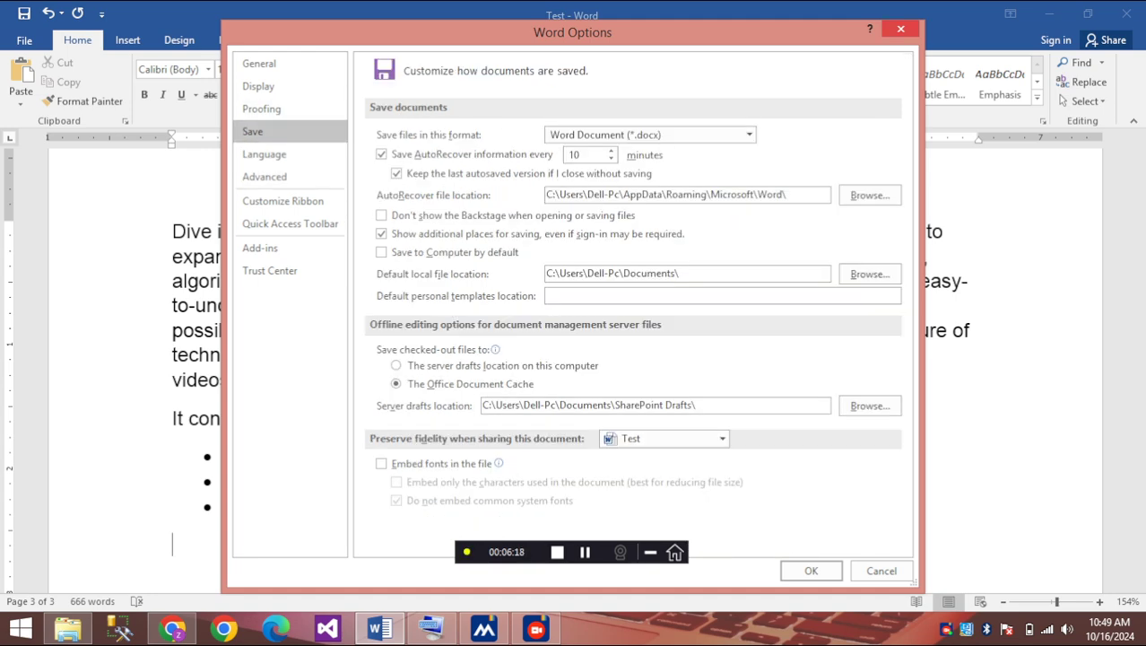
key("Escape")
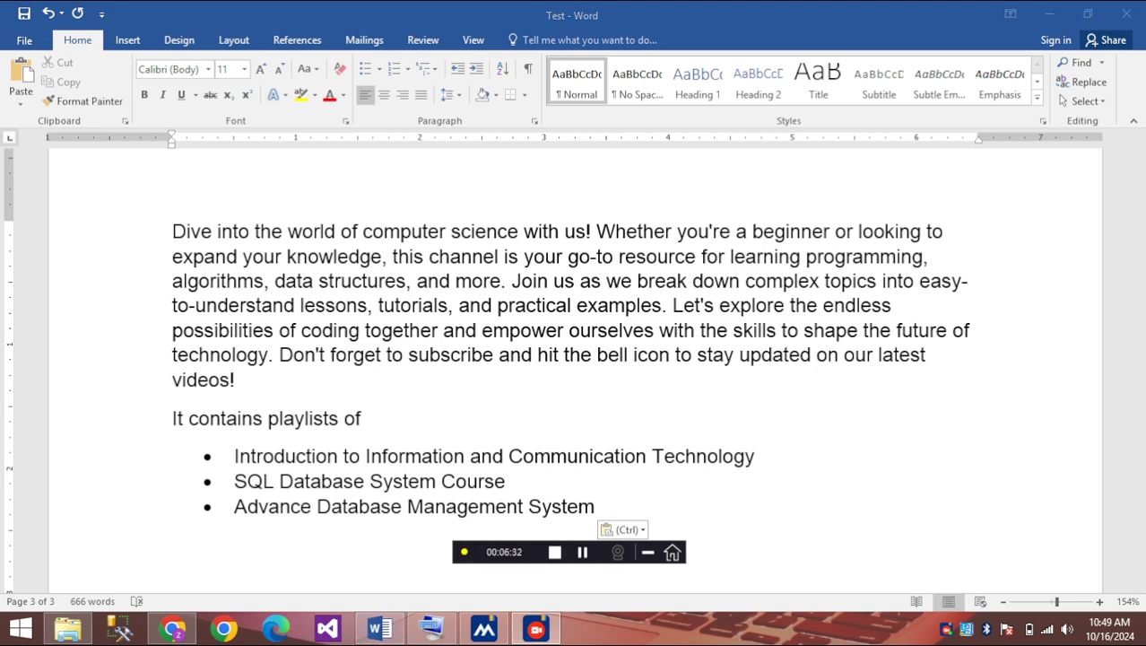
Push the last "IT Talent" heading onto the following page, directly above its paragraph, by adding breaks before it
key("alt+Tab")
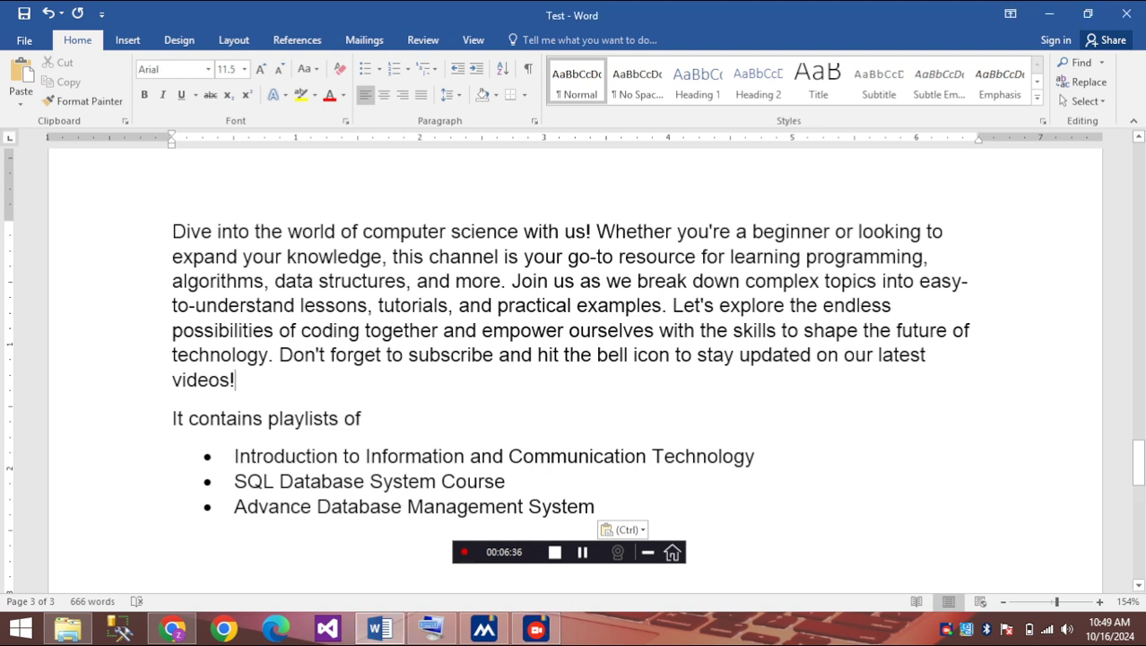
scroll(574, 359, "up", 3)
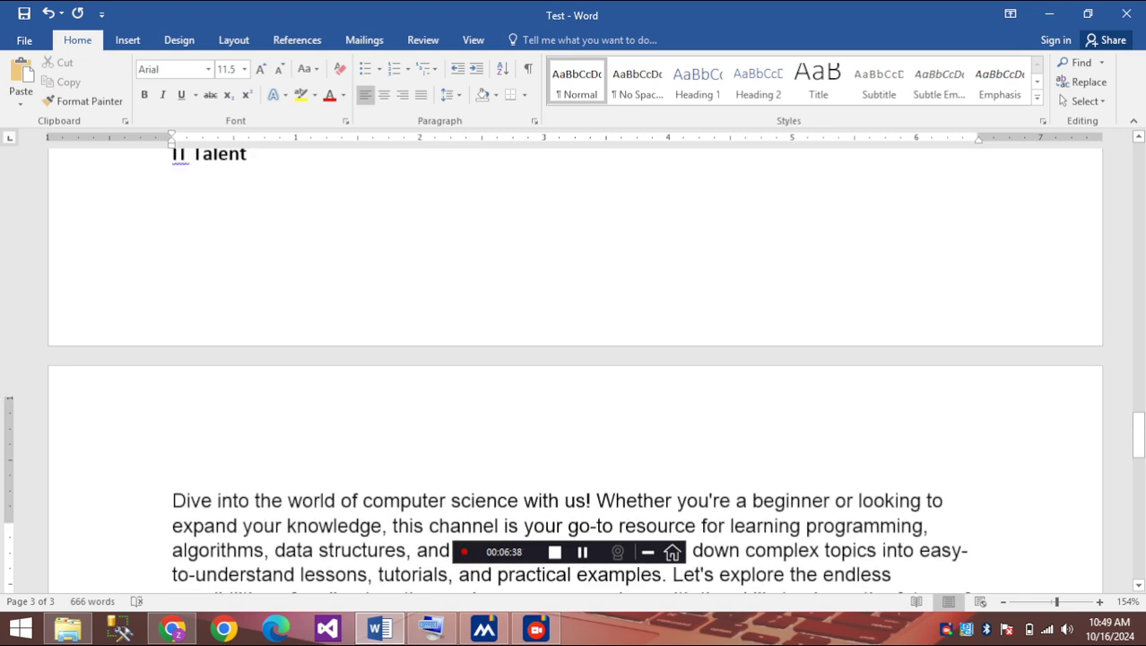
scroll(574, 370, "up", 1)
scroll(574, 358, "down", 1)
scroll(573, 358, "up", 1)
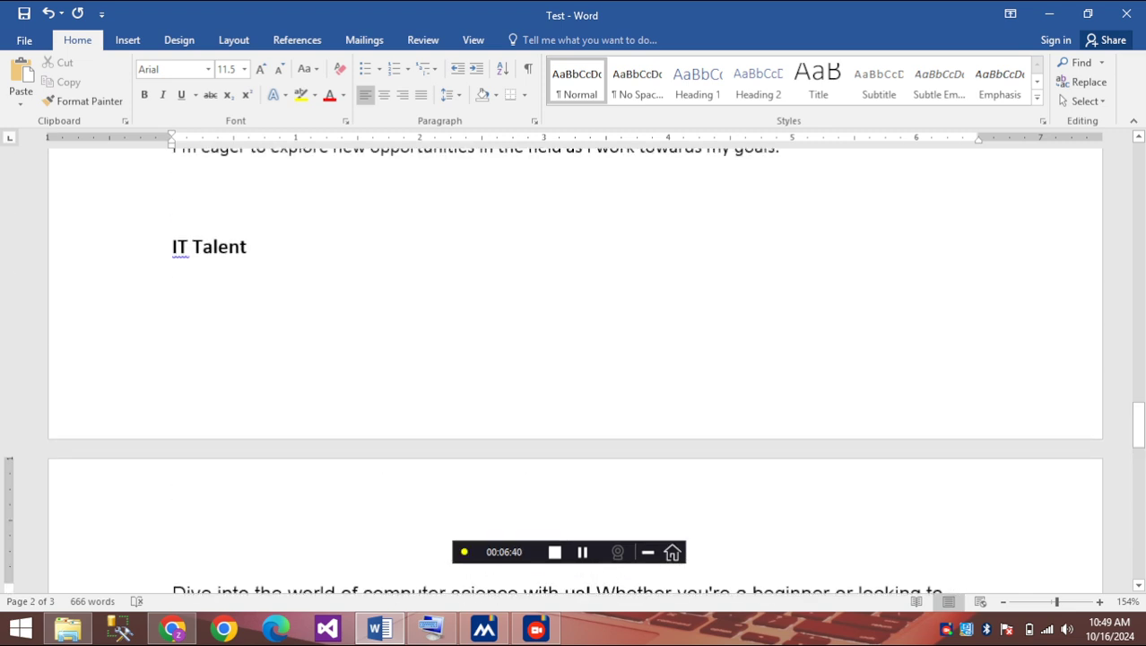
scroll(573, 359, "down", 1)
scroll(574, 359, "up", 2)
scroll(574, 359, "up", 1)
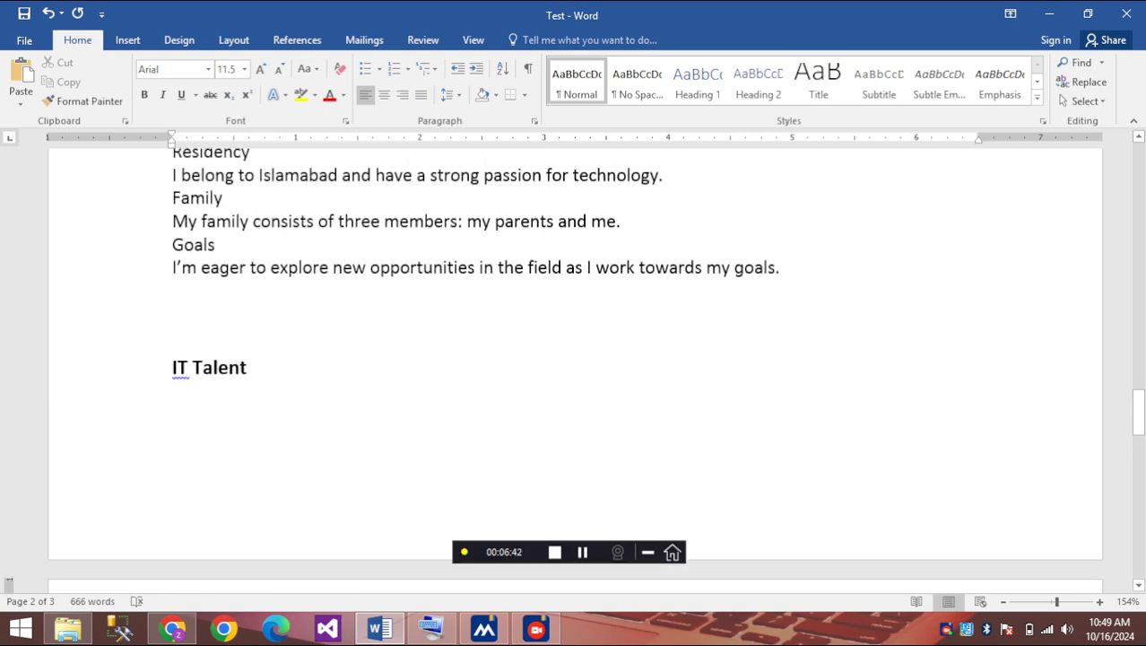
left_click(172, 326)
key("Return")
key("ctrl+Return")
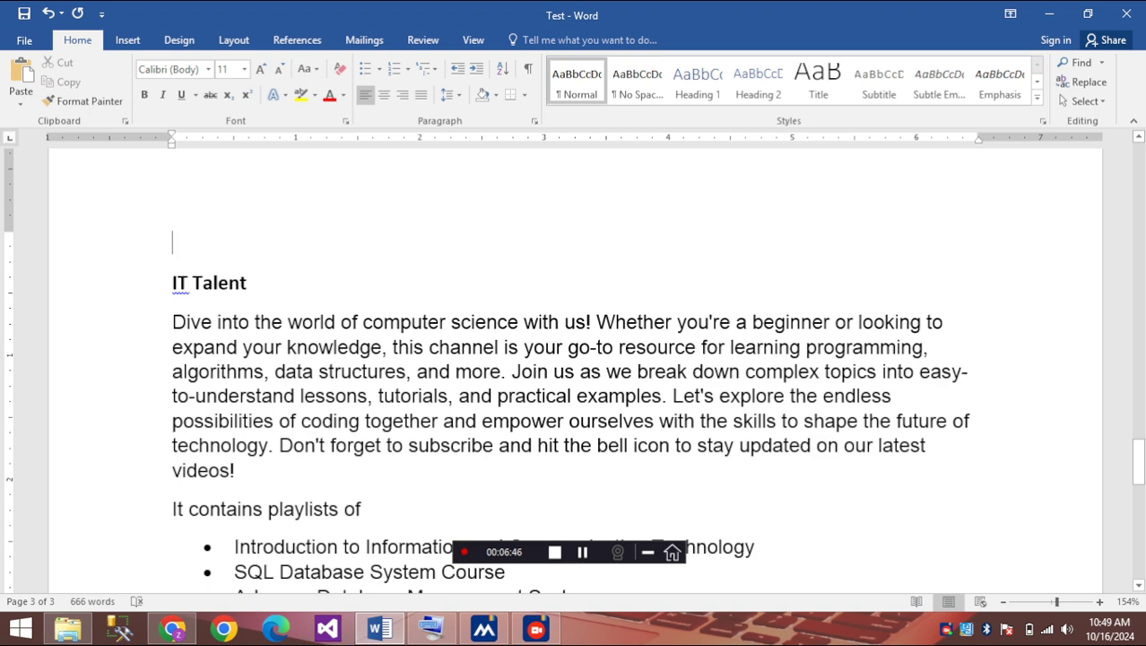
Cut the "IT Talent" heading together with its "Dive into the world of computer science" paragraph on page 3
key("shift+Down")
key("shift+Down")
key("shift+Down")
key("shift+Down")
key("shift+Down")
key("shift+Down")
key("shift+Down")
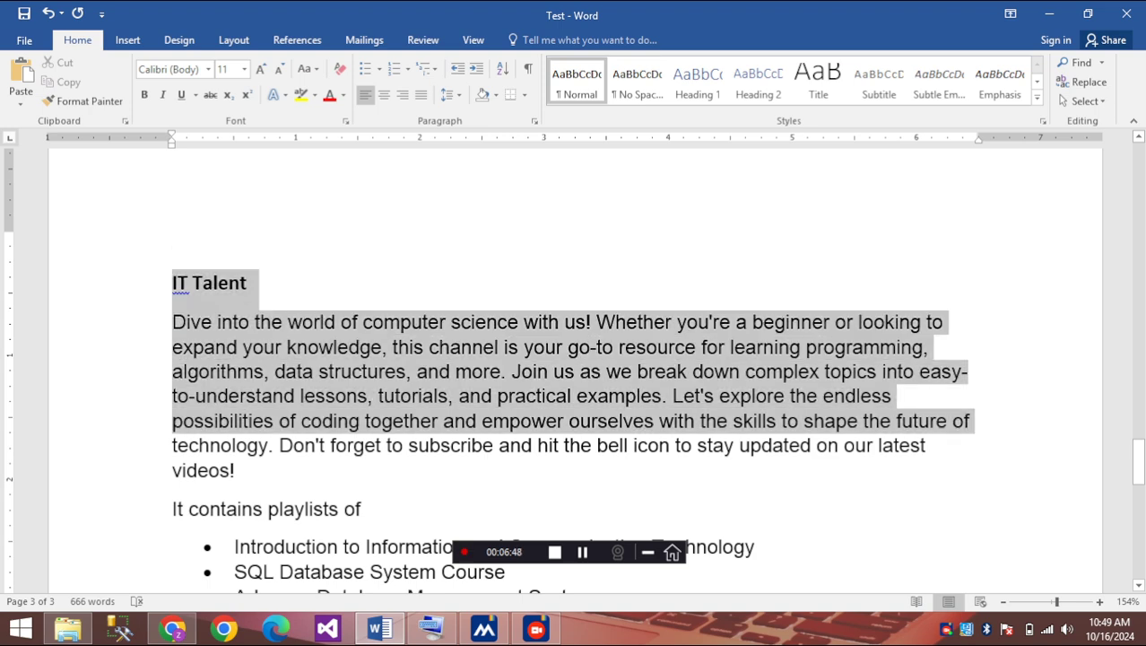
key("shift+Down")
key("shift+Down")
key("super+c")
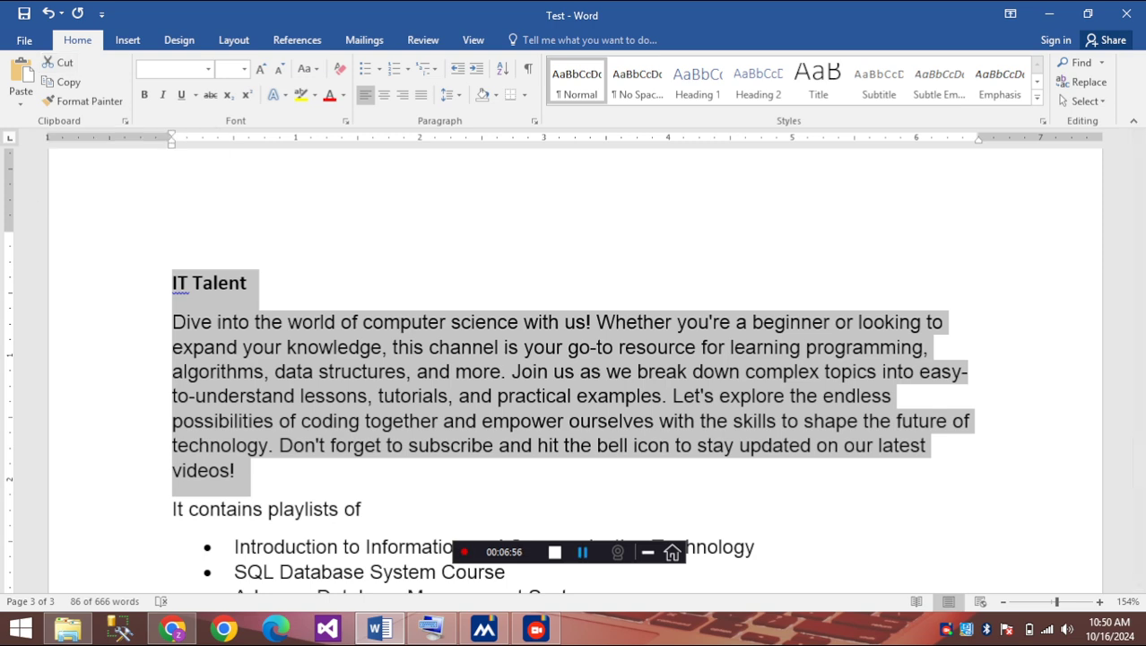
left_click(582, 551)
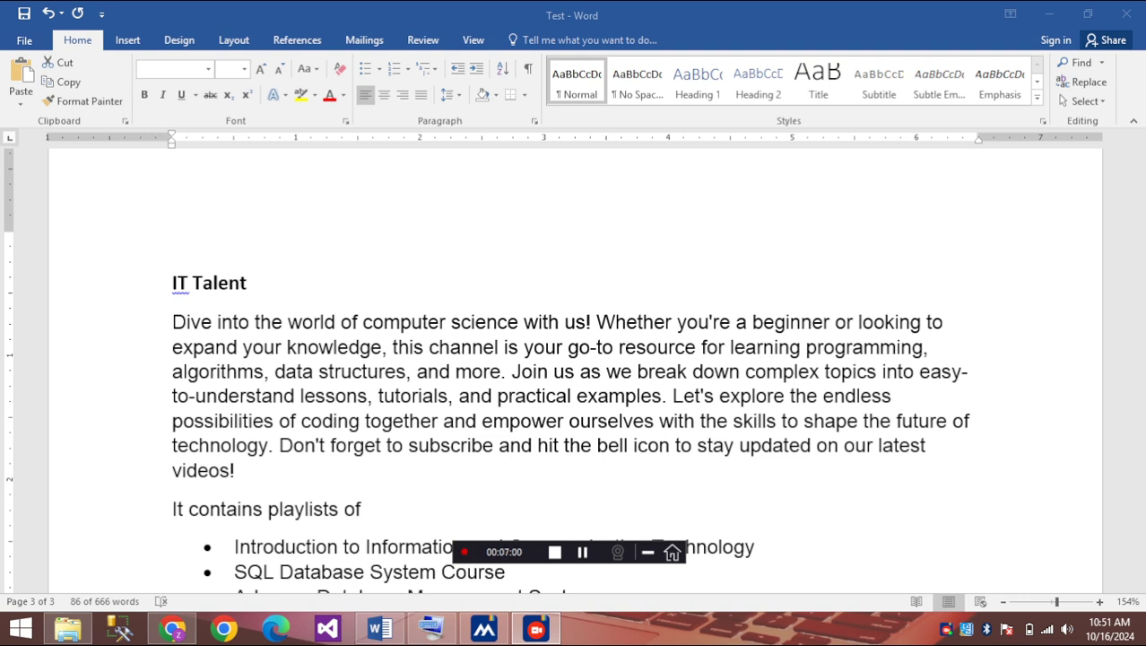
key("alt+Tab")
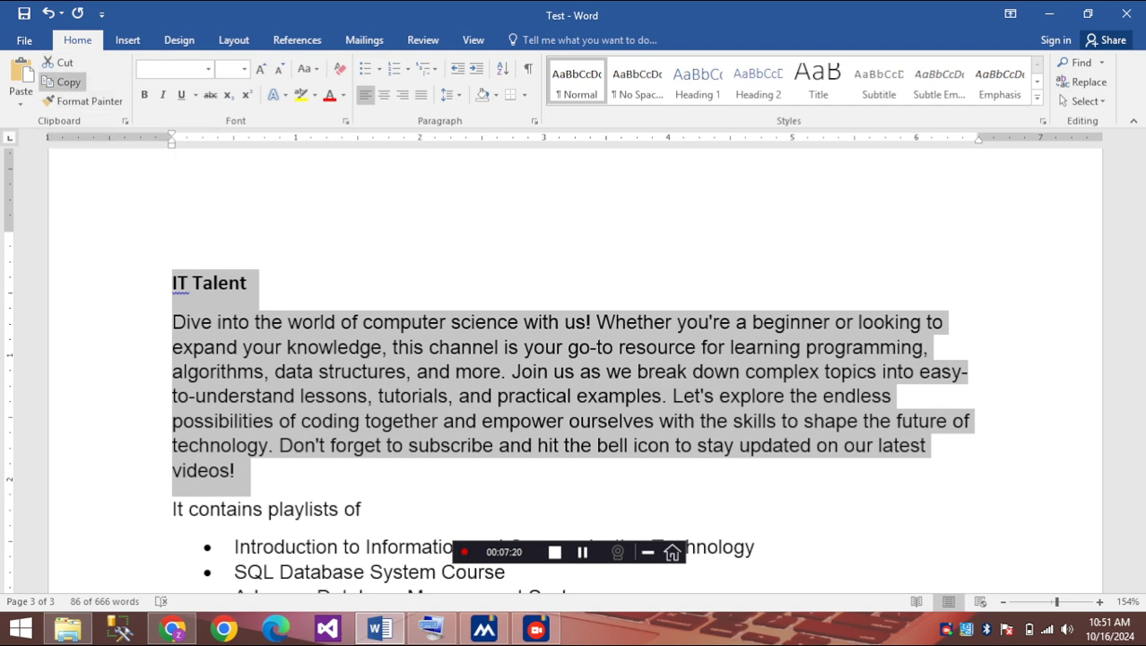
left_click(59, 63)
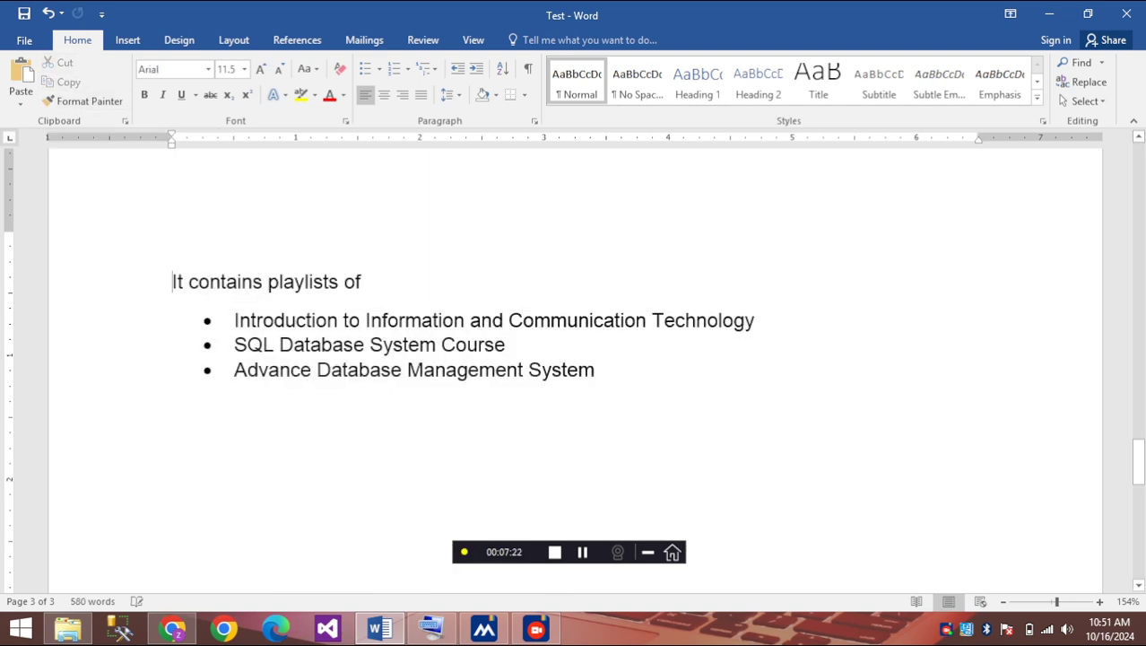
Paste the cut "IT Talent" section above the line "It contains playlists of" on page 3
scroll(574, 358, "up", 4)
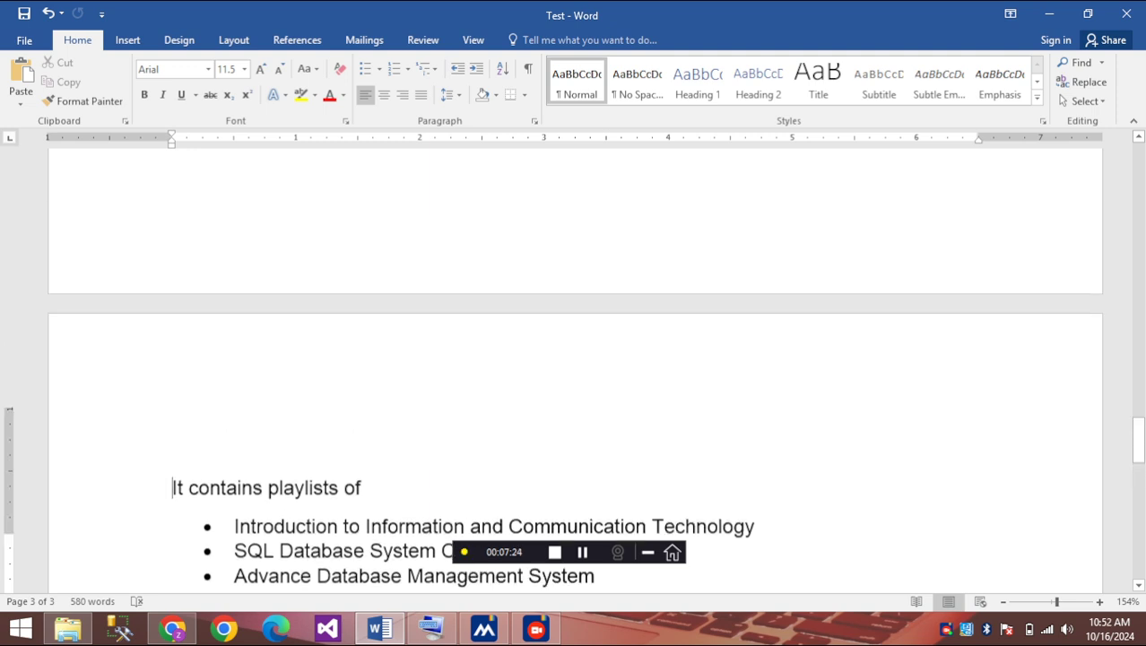
scroll(574, 359, "down", 3)
scroll(574, 359, "up", 1)
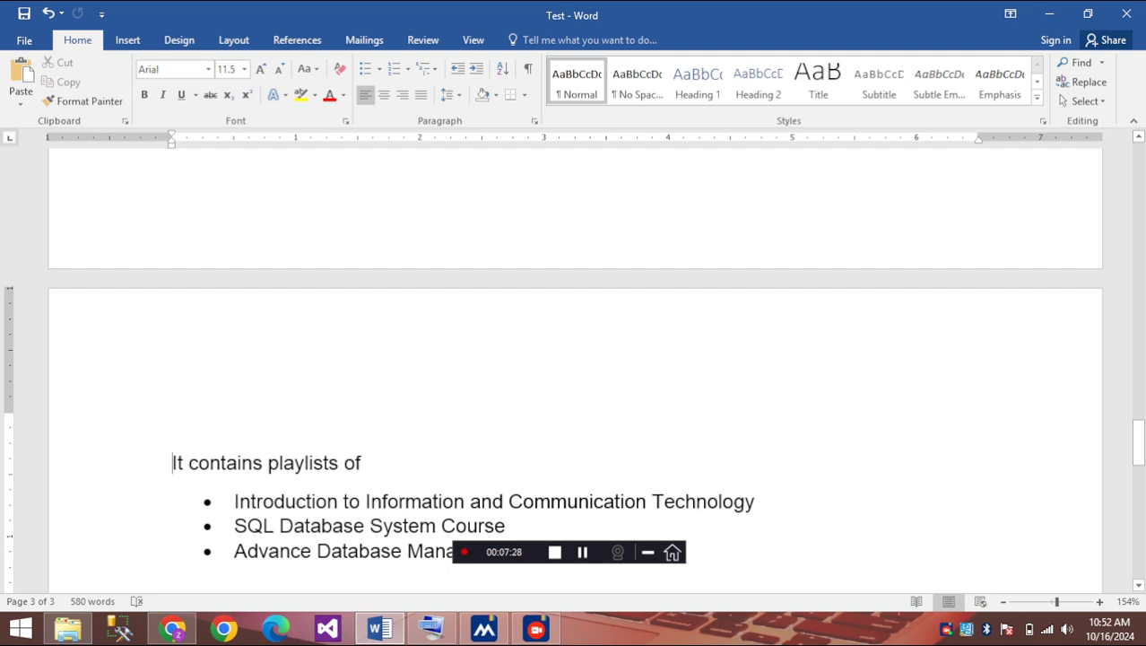
left_click(173, 424)
left_click(21, 74)
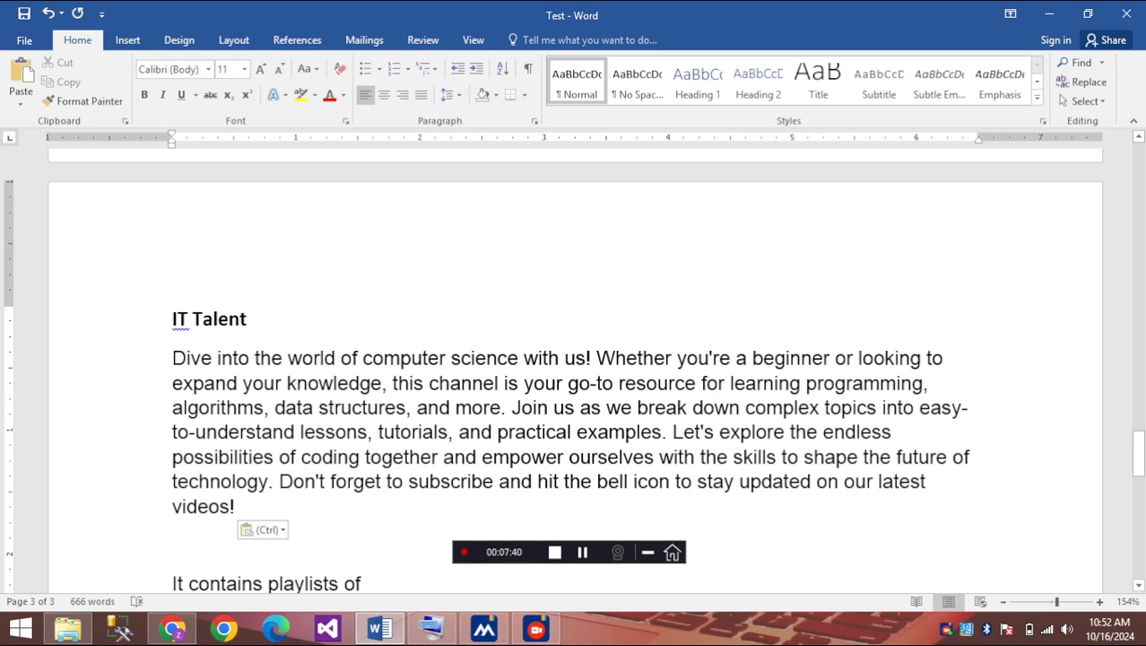
Copy the "IT Talent" heading and the whole paragraph below it on page 3
left_click(238, 507)
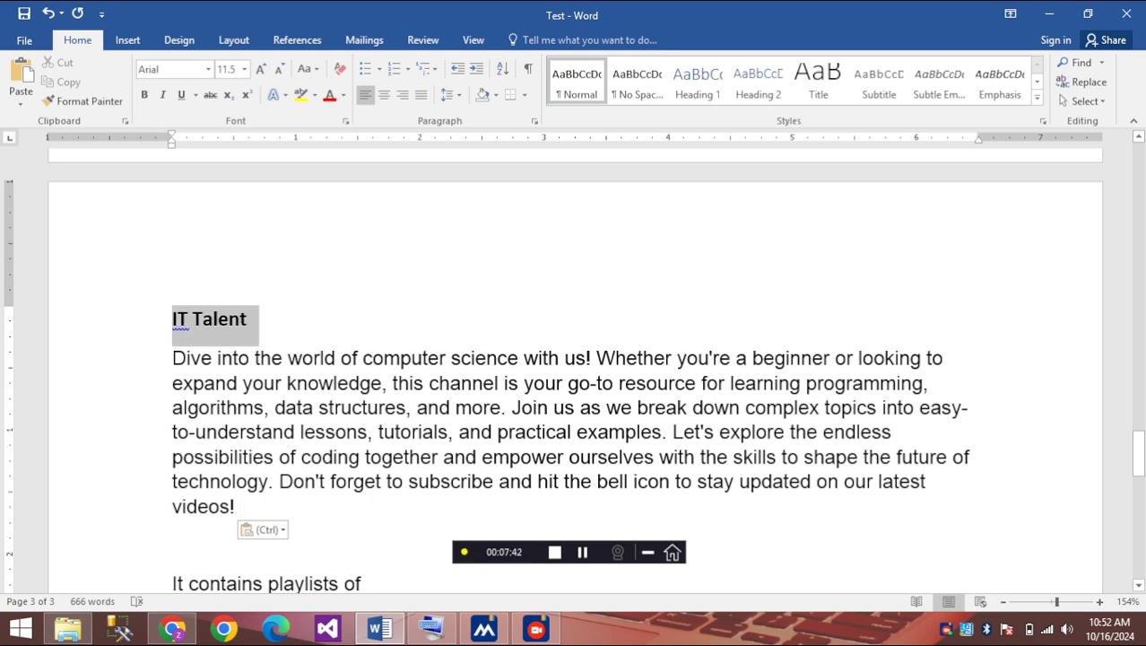
key("ctrl+shift+Up")
key("ctrl+shift+Up")
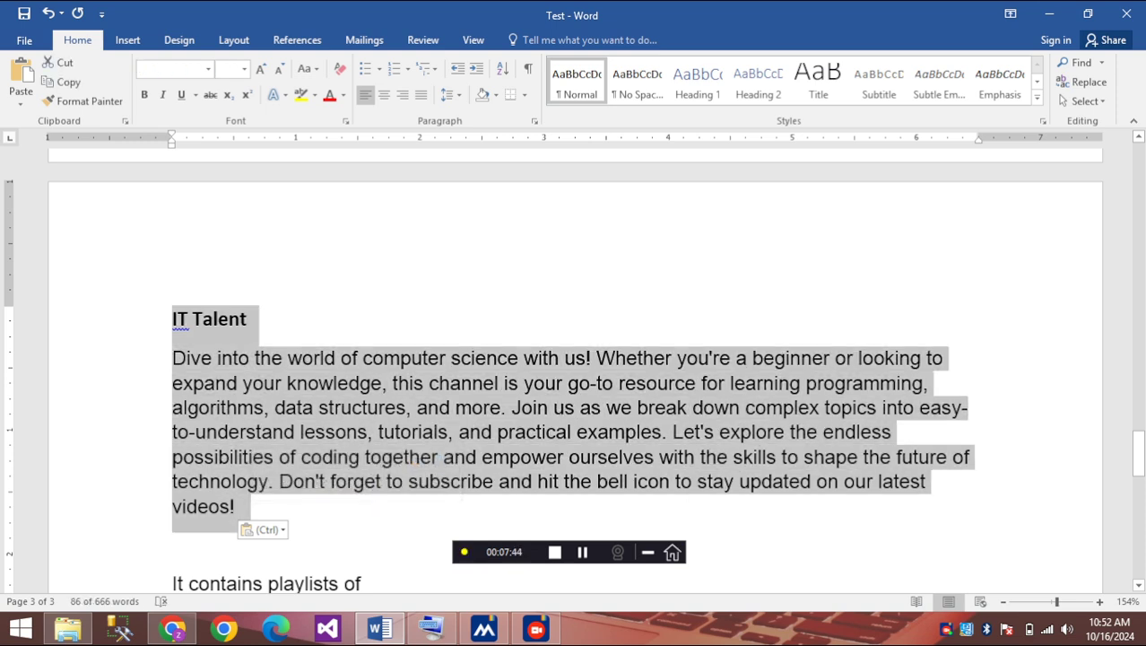
key("ctrl+c")
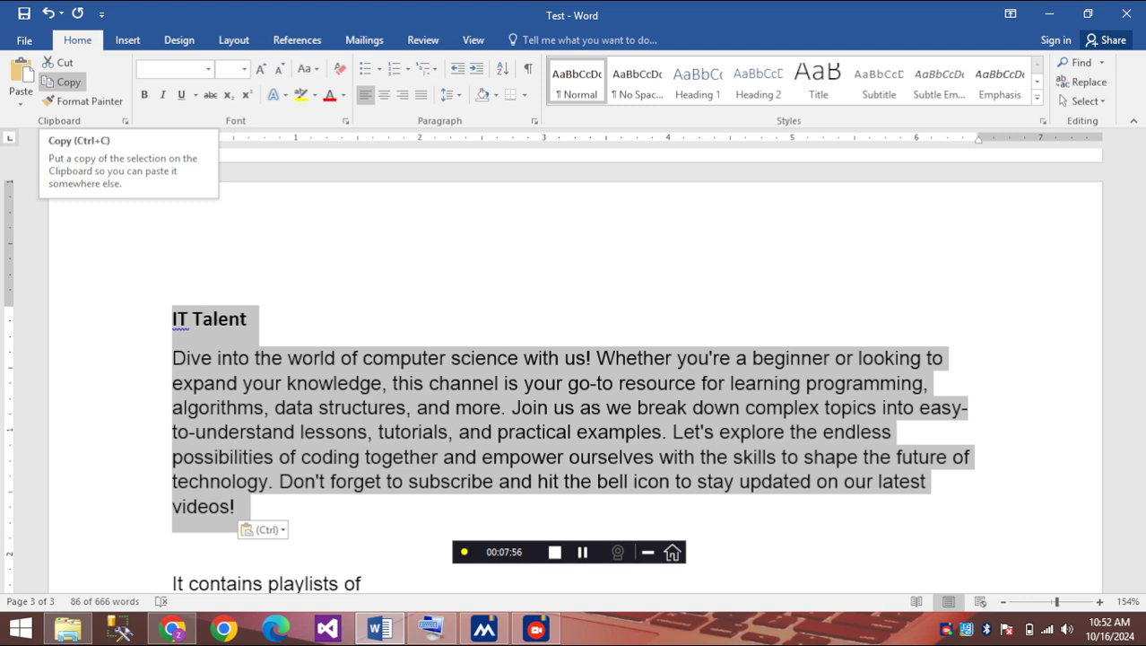
left_click(62, 82)
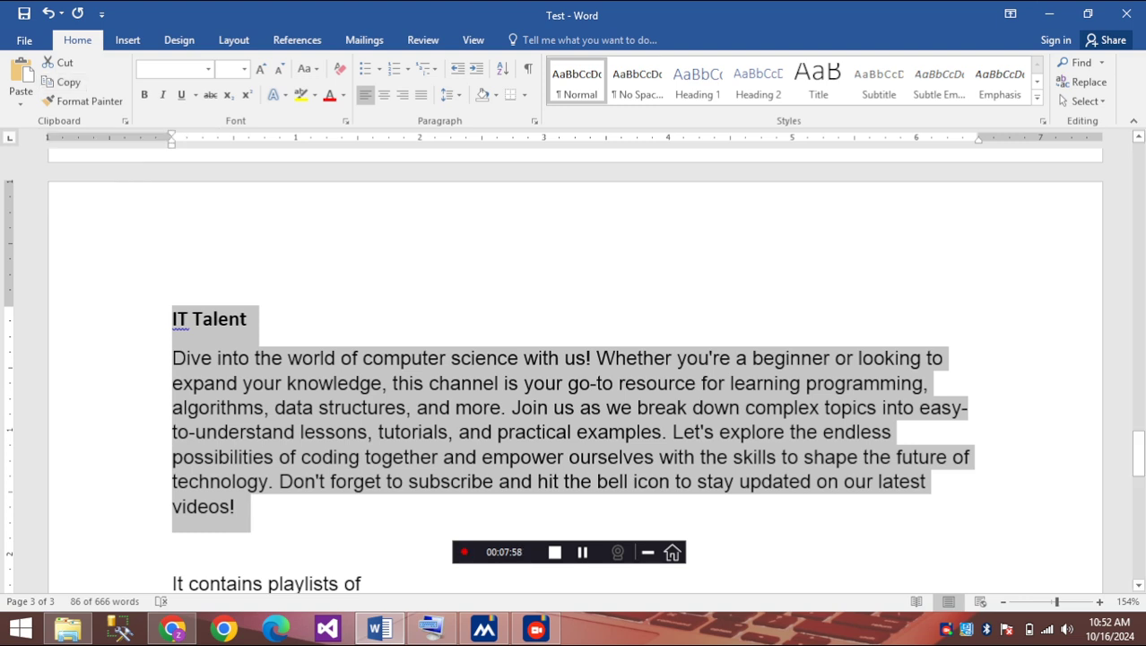
Paste the copied "IT Talent" section on a new line directly below the original paragraph
left_click(238, 506)
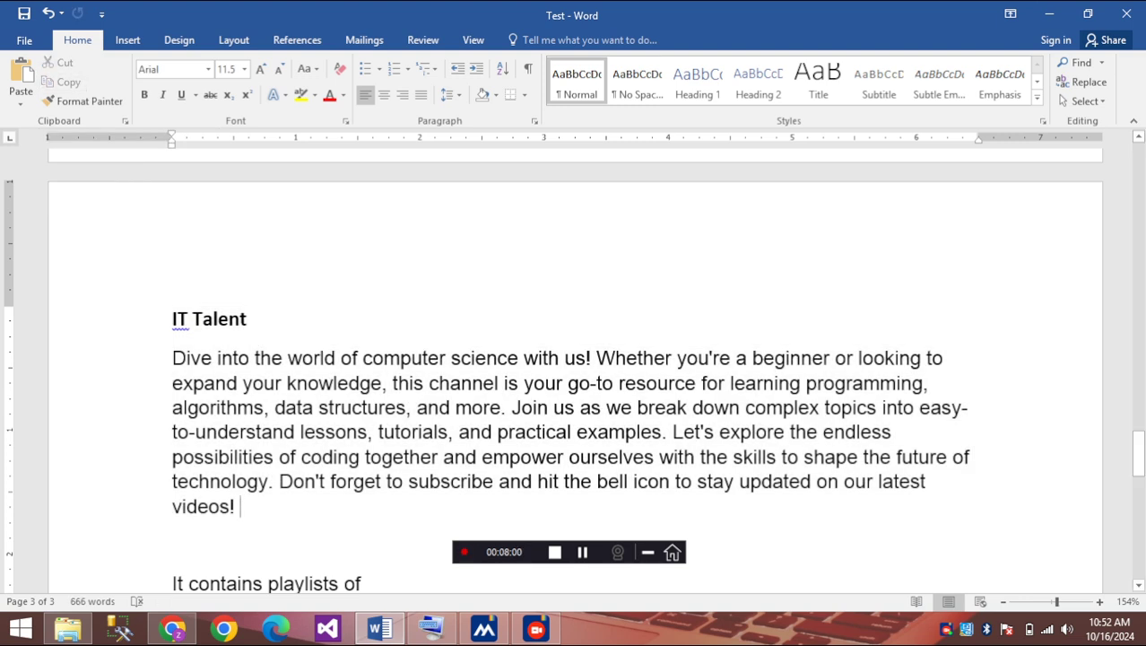
key("Return")
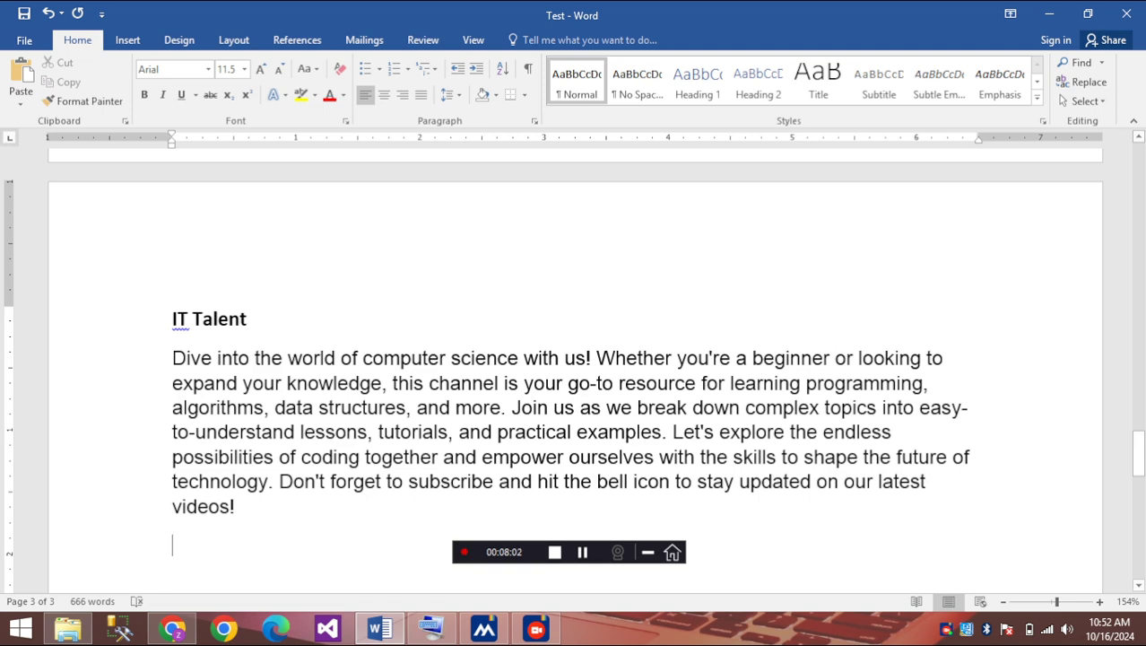
scroll(573, 359, "down", 3)
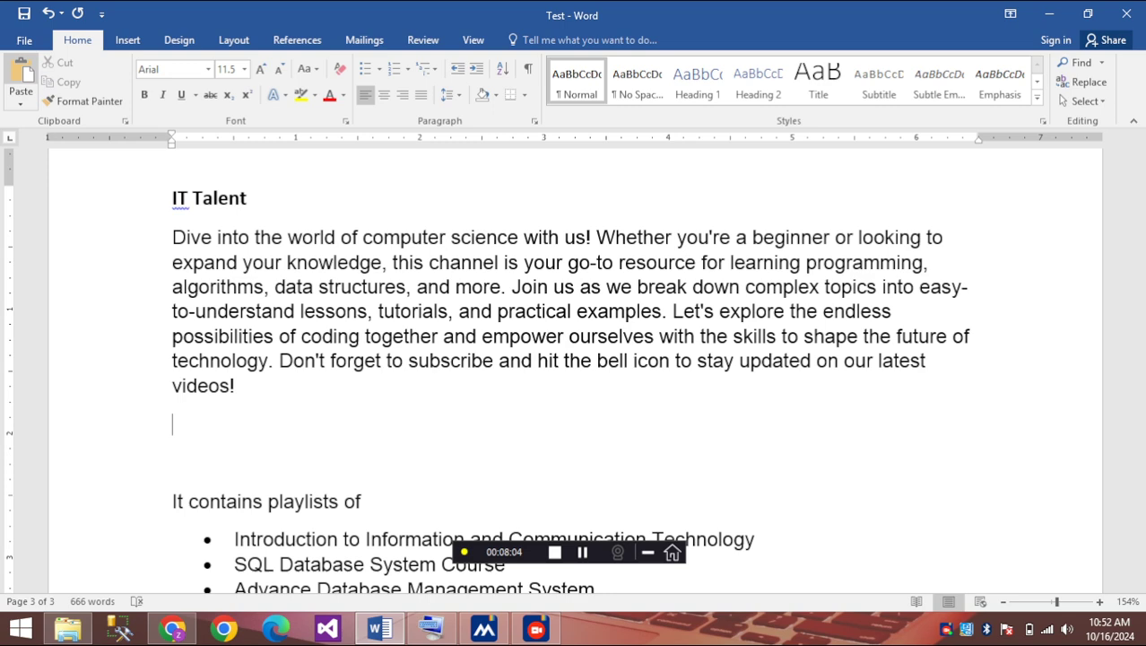
left_click(20, 79)
left_click(20, 79)
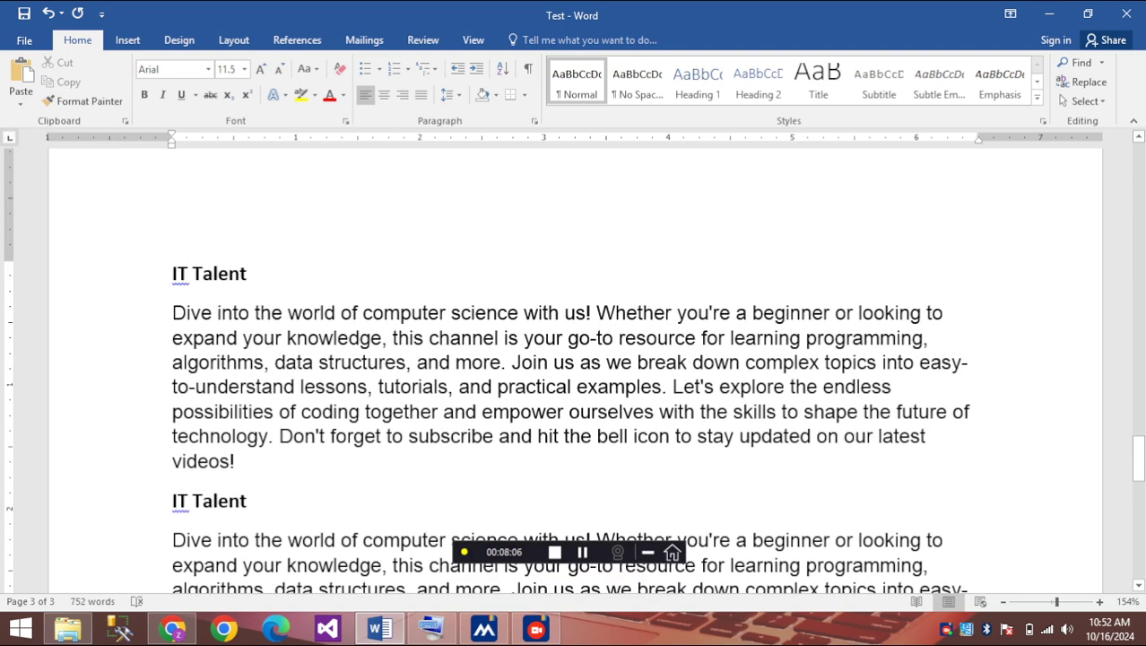
Highlight the original "IT Talent" section and its pasted duplicate in turn to compare them
left_click_drag(172, 269, 242, 466)
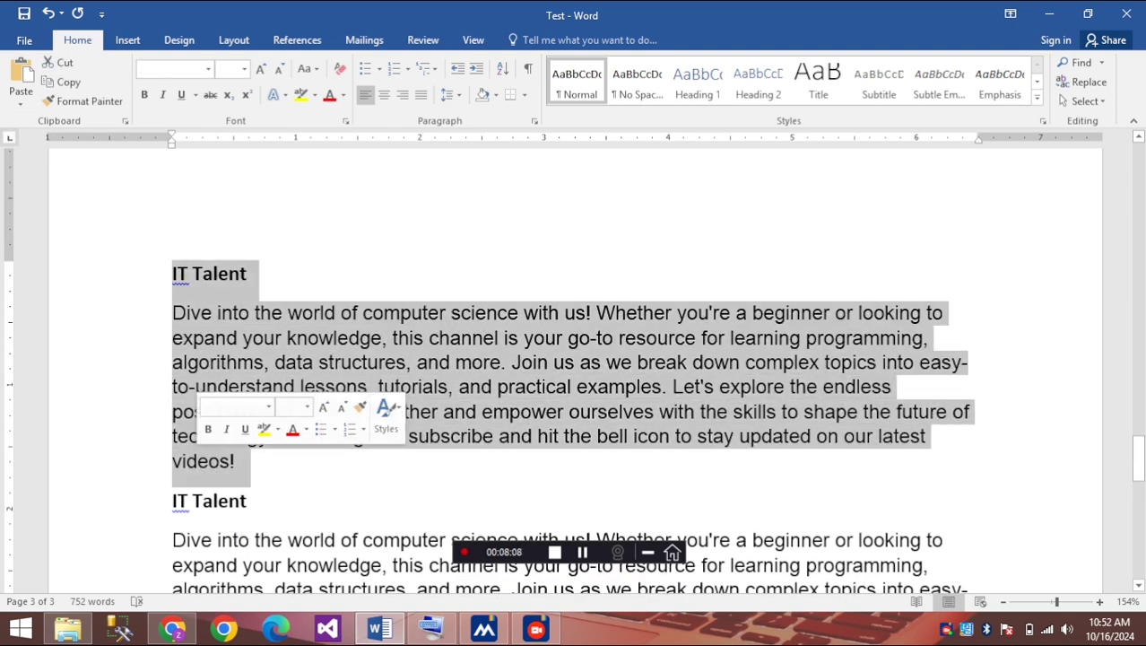
scroll(573, 359, "down", 3)
left_click_drag(163, 381, 166, 574)
scroll(574, 371, "up", 1)
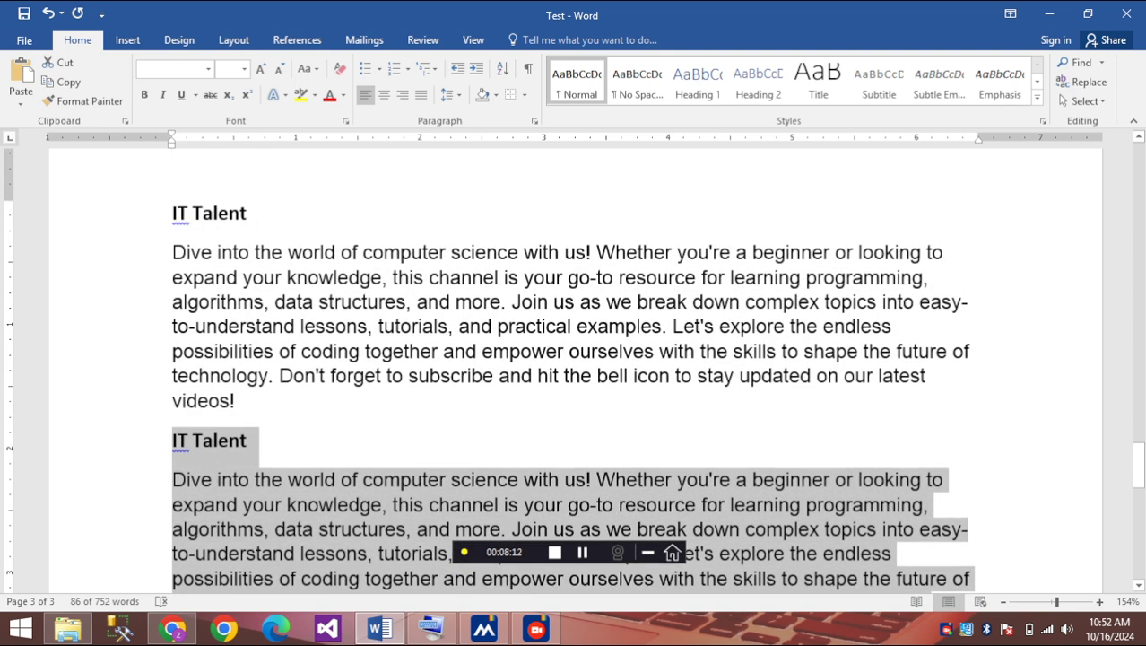
left_click_drag(163, 212, 163, 400)
left_click_drag(154, 440, 134, 597)
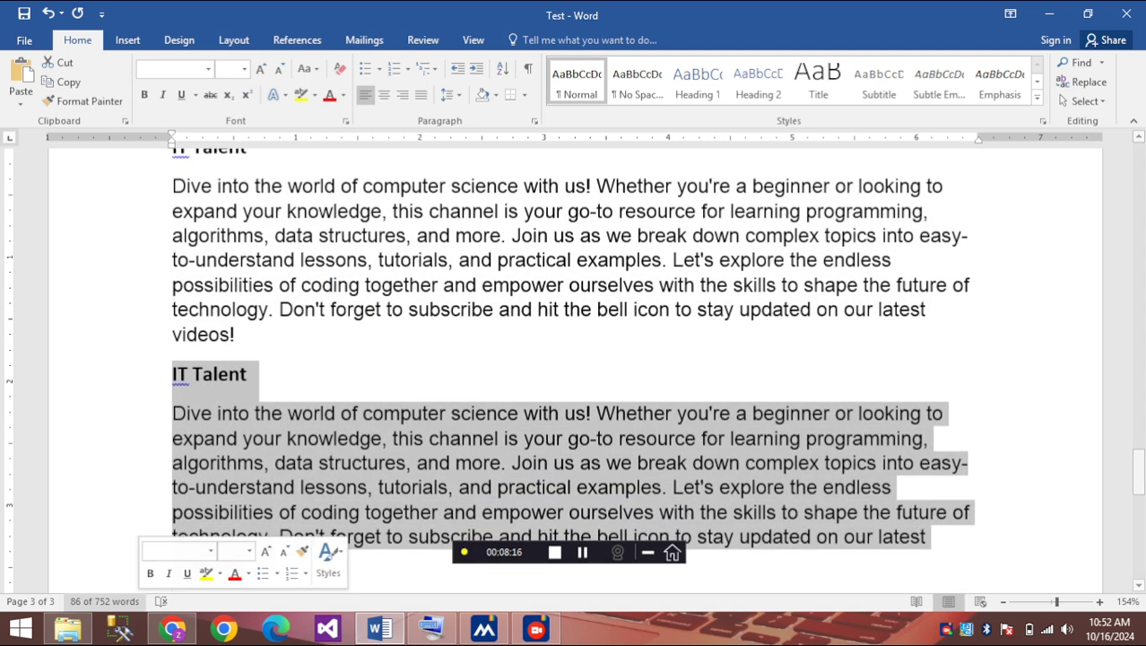
Delete the pasted duplicate of the "IT Talent" section
scroll(574, 370, "up", 4)
scroll(574, 384, "down", 2)
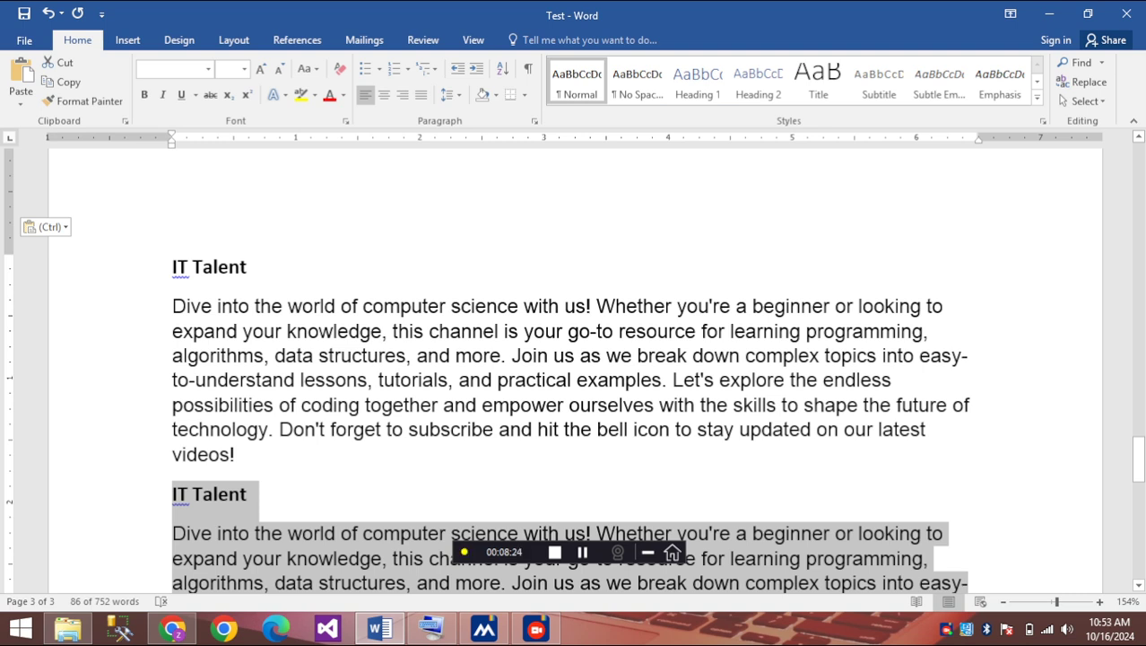
key("Delete")
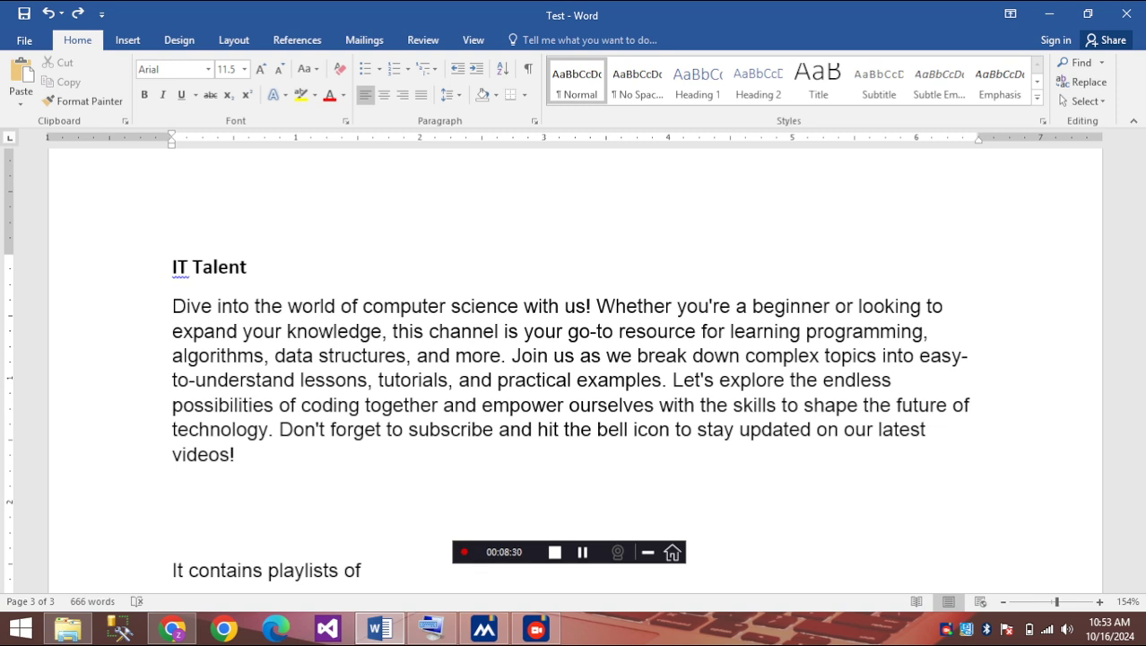
key("shift+Up")
key("shift+Up")
key("shift+Up")
key("shift+Up")
key("shift+Up")
key("shift+Up")
key("shift+Up")
key("shift+Up")
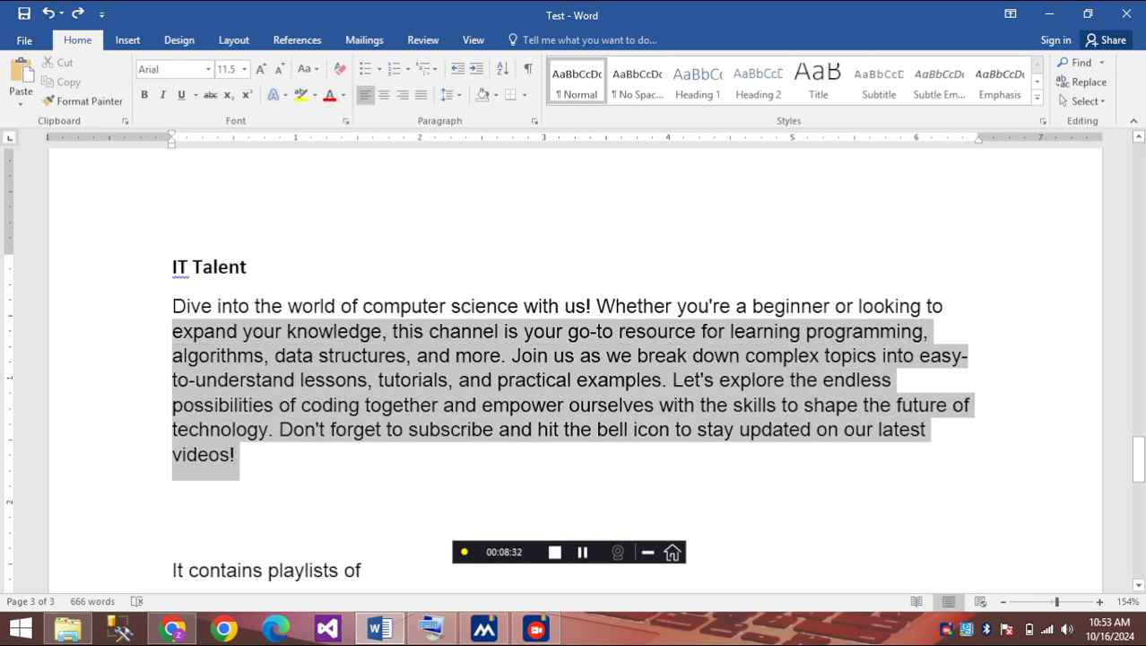
left_click(172, 492)
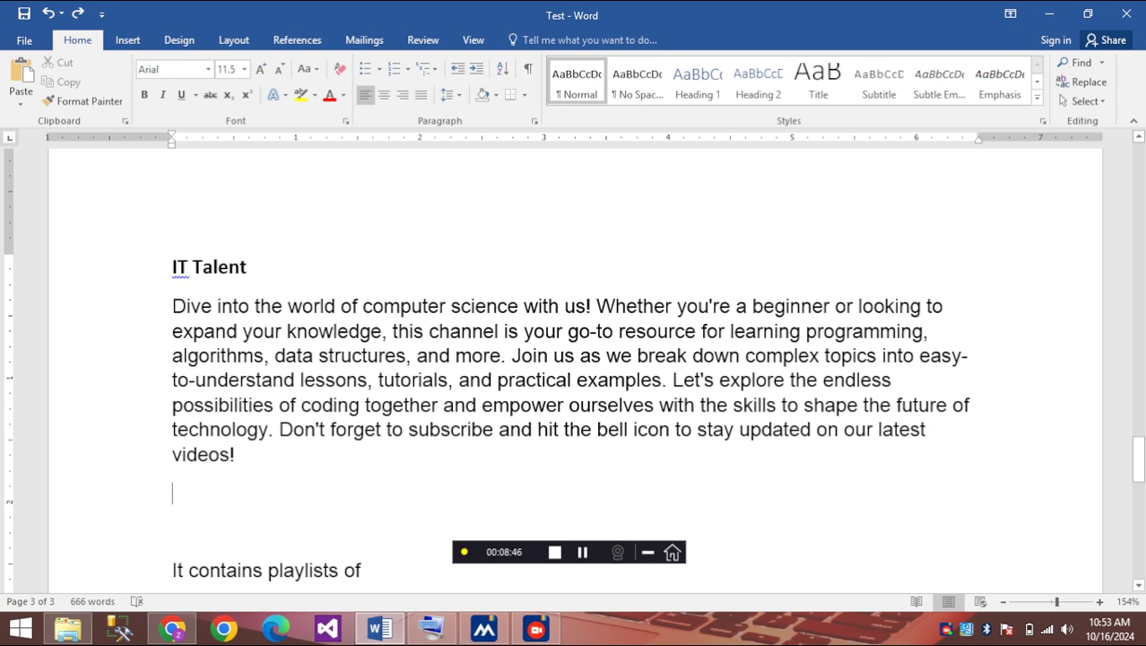
Set the "IT Talent" heading on page 3 to the Aharoni font at size 26
key("shift+Up")
key("shift+Up")
key("shift+Up")
key("shift+Up")
key("shift+Up")
key("shift+Up")
key("shift+Up")
key("shift+Up")
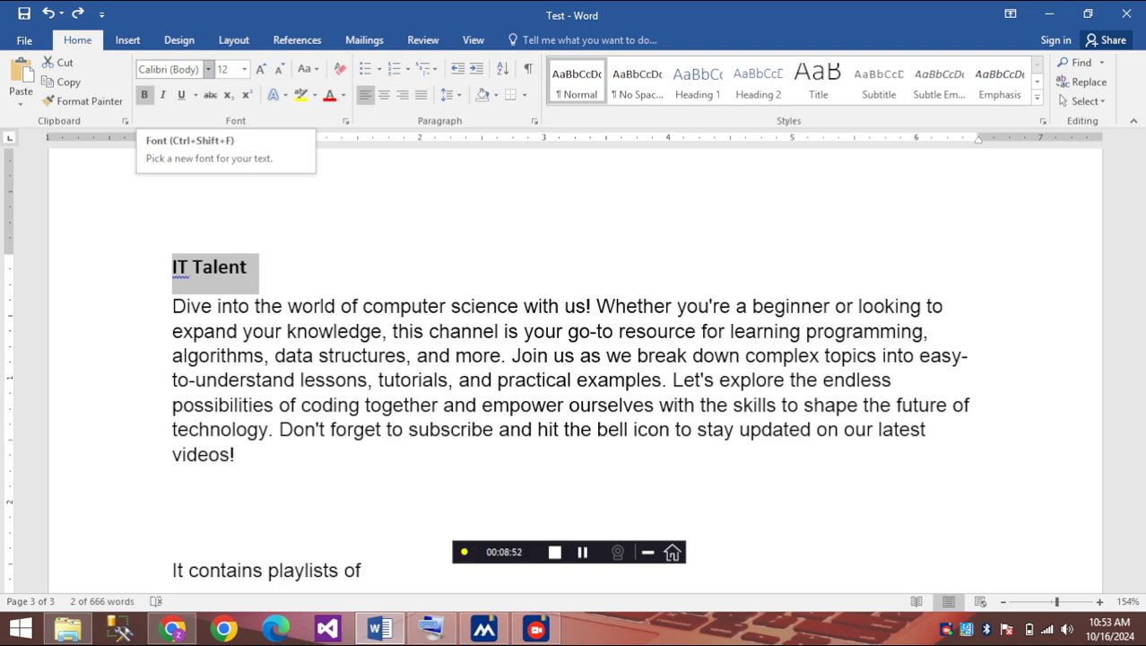
left_click(208, 69)
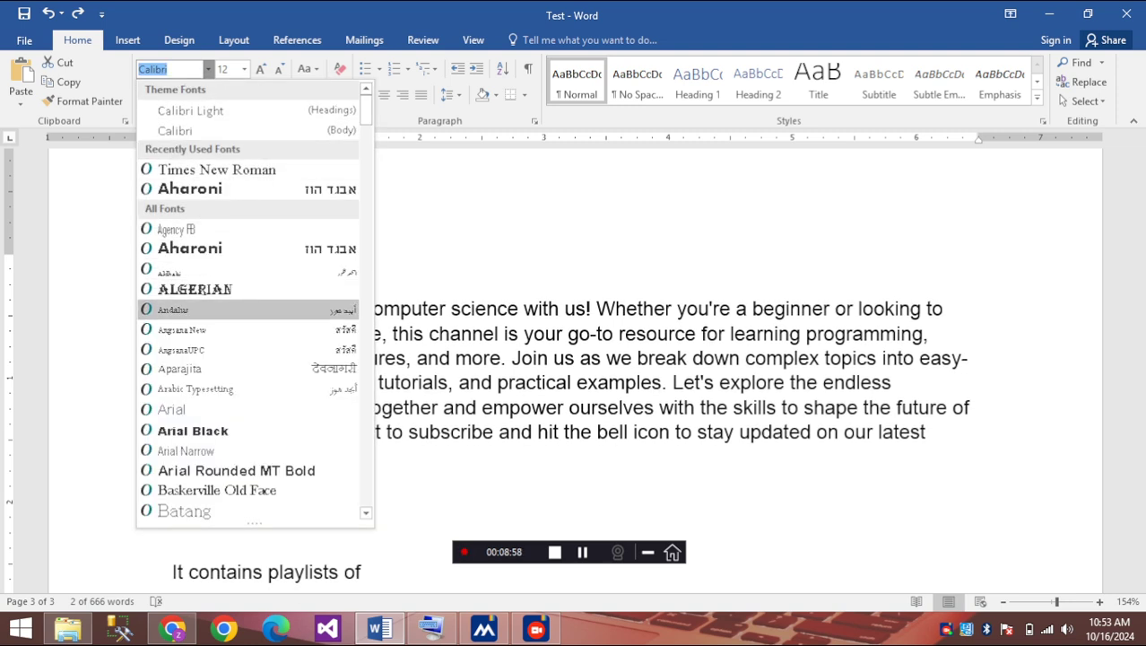
left_click(190, 248)
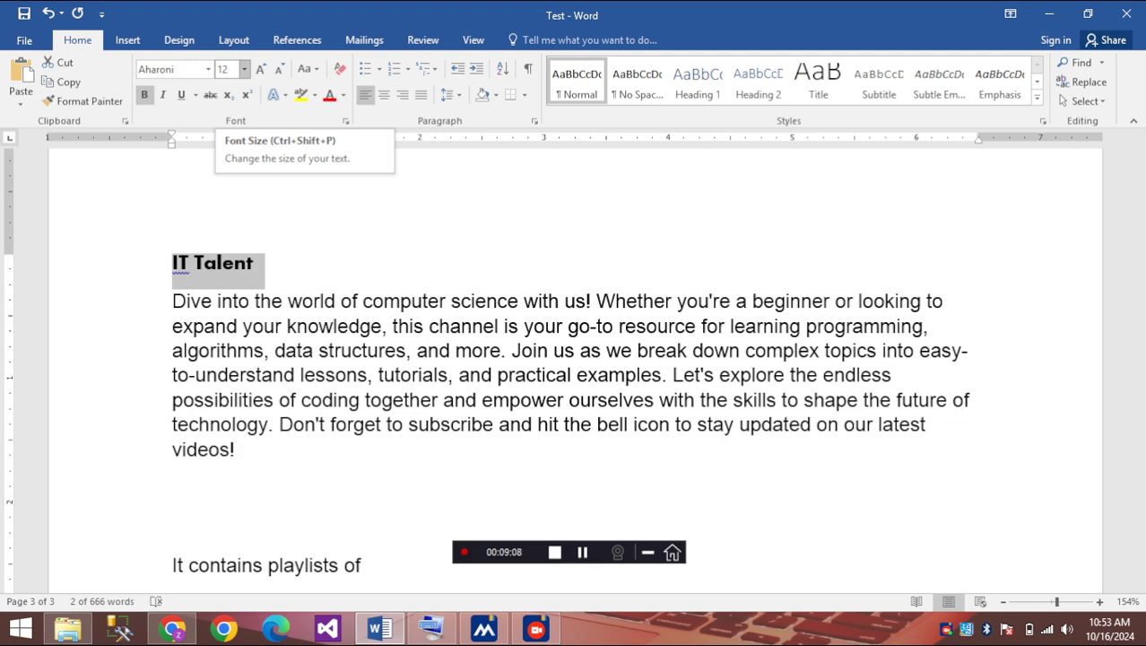
left_click(244, 69)
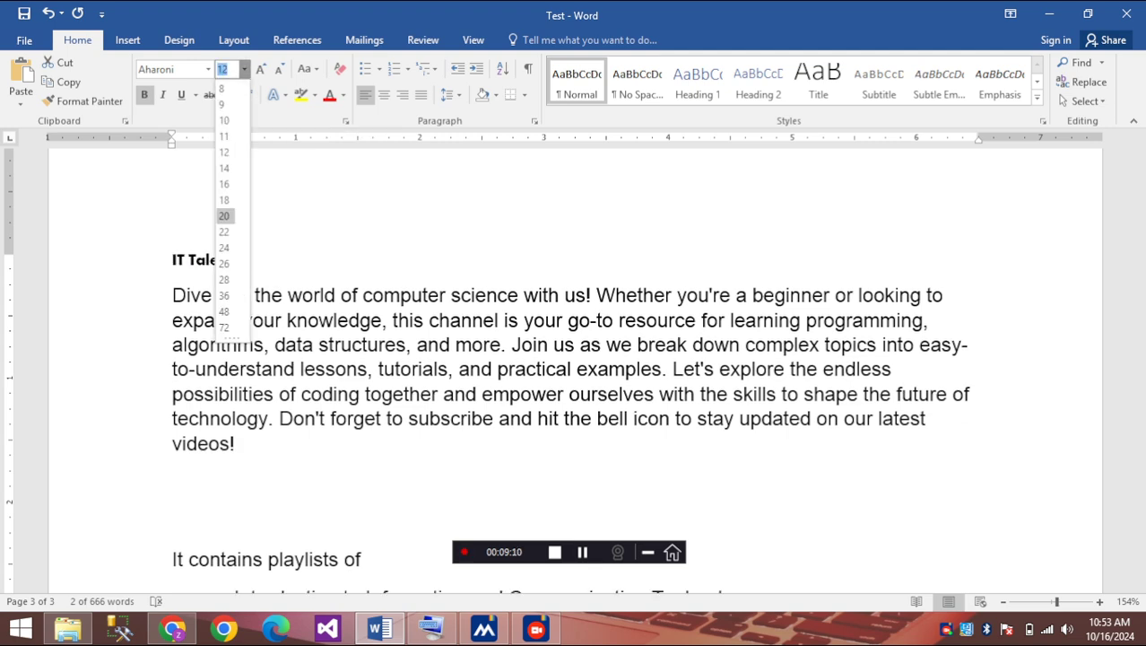
left_click(224, 263)
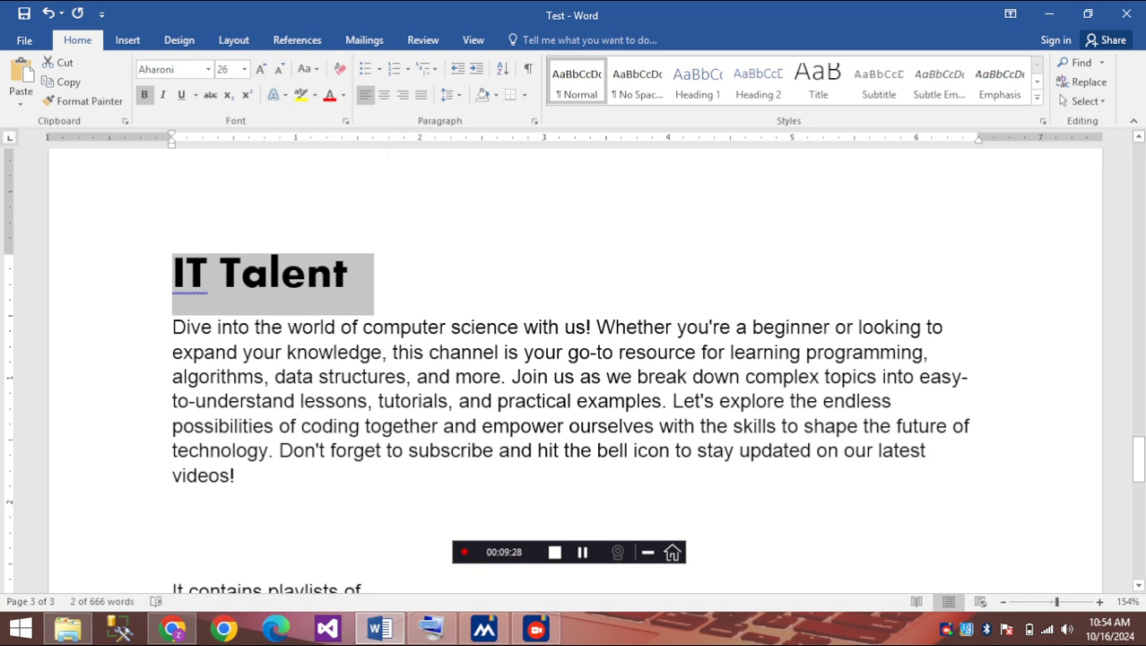
Enlarge the "IT Talent" heading by two font-size increments to 36, and reduce it one increment to 28
key("ctrl+shift+period")
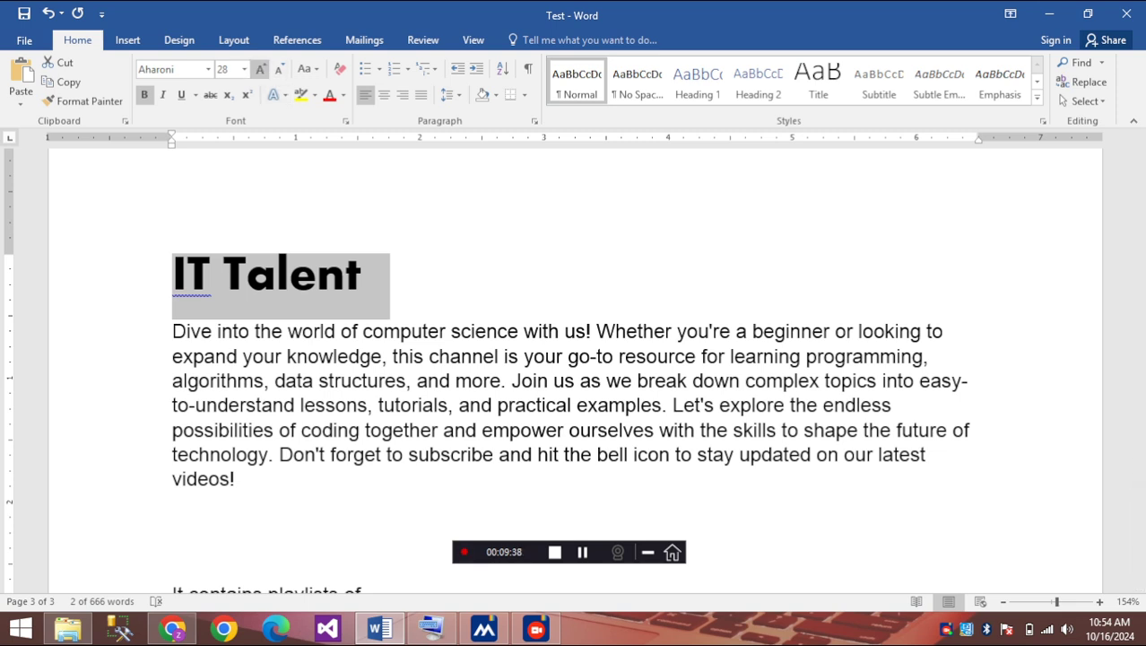
key("ctrl+shift+period")
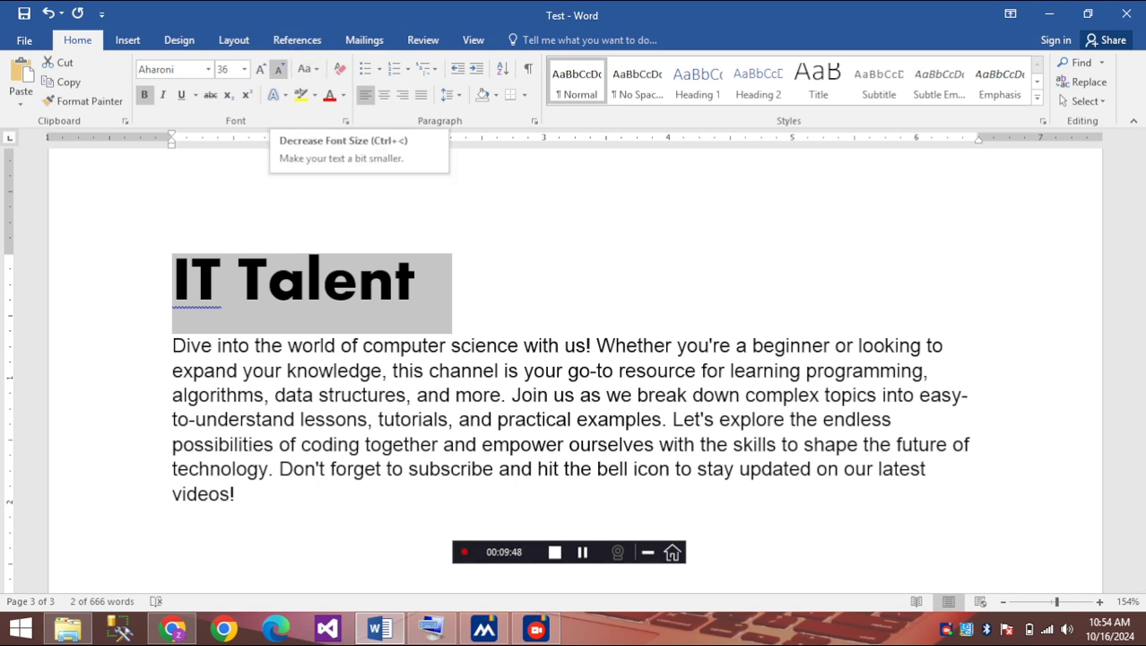
left_click(279, 69)
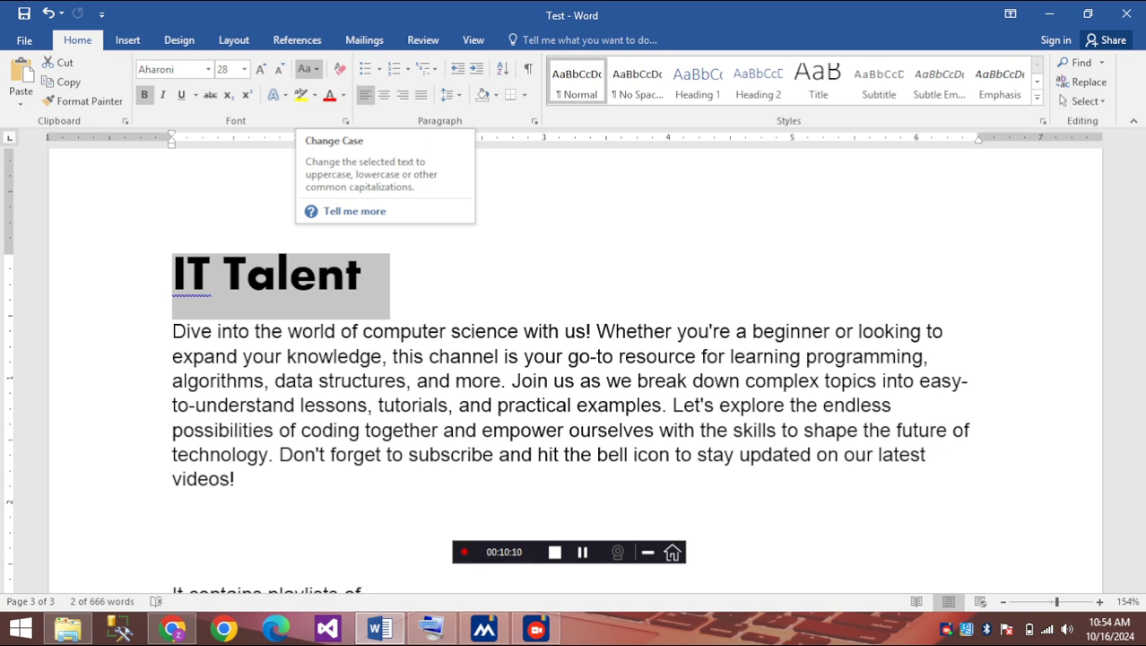
Change the case of the "IT Talent" heading to sentence case, followed by lowercase
left_click(308, 68)
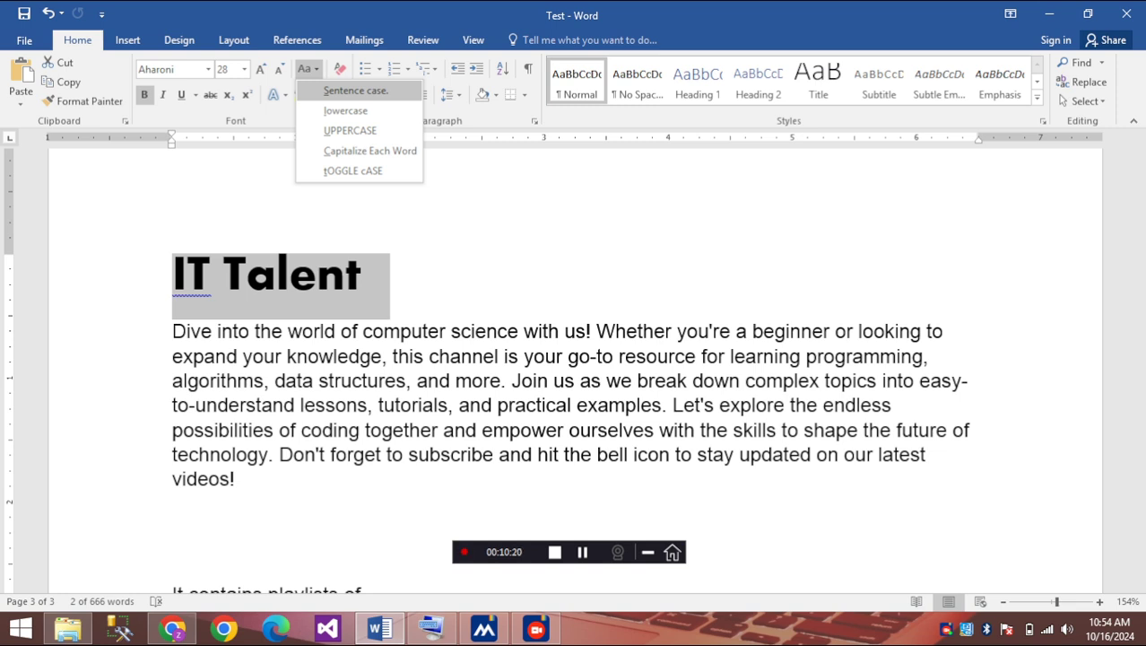
key("Return")
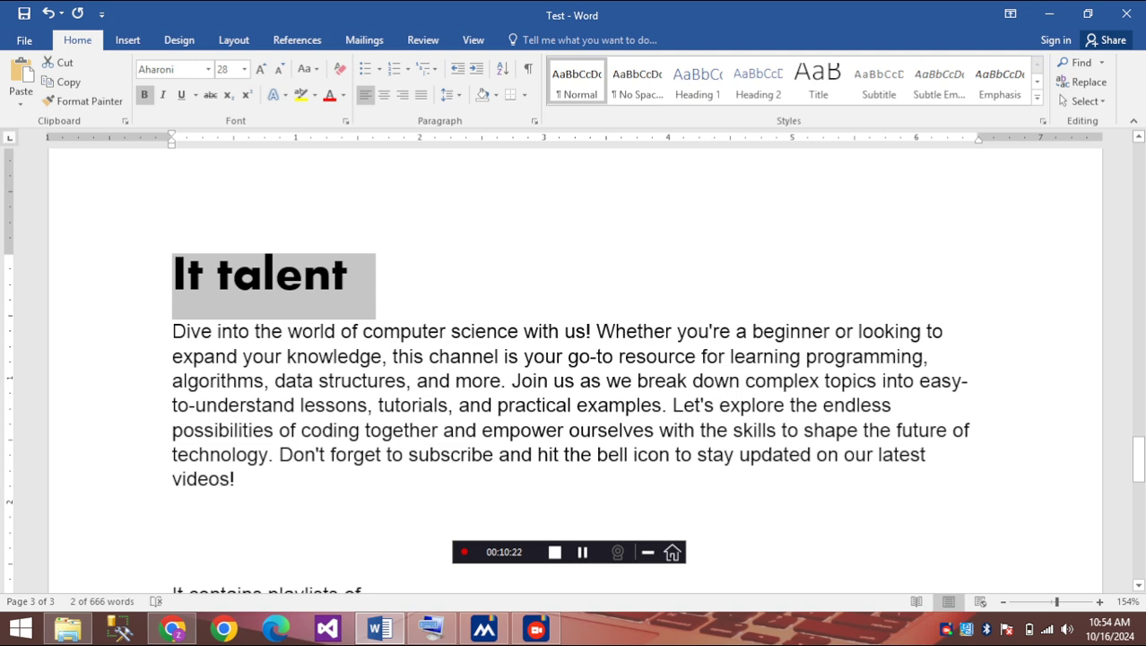
left_click(307, 68)
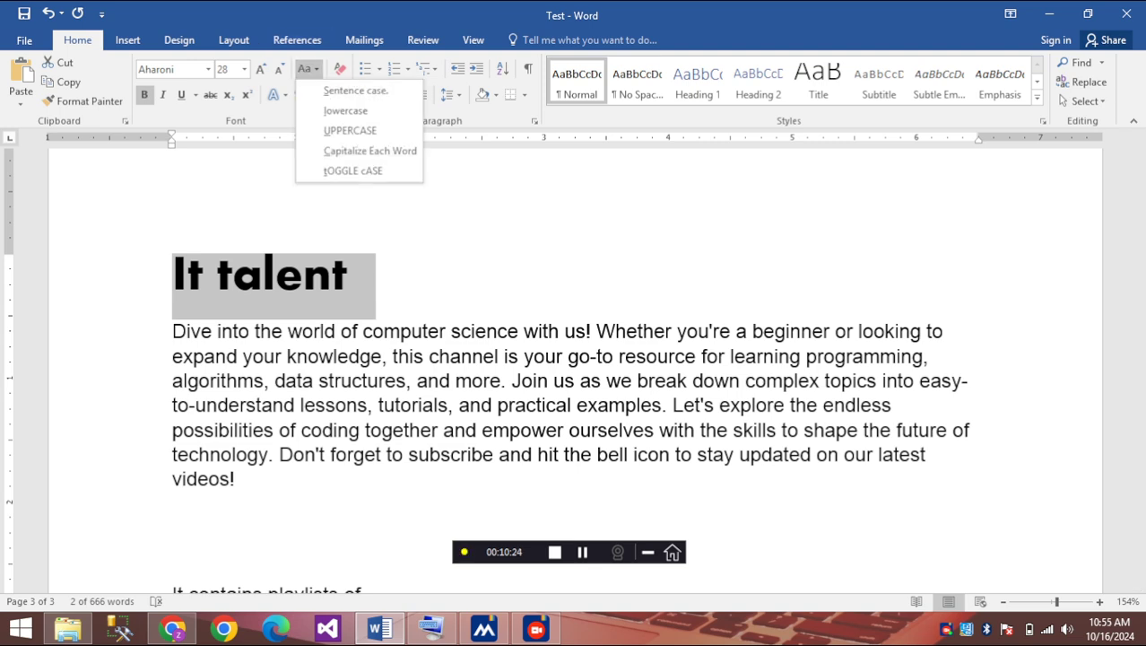
key("Return")
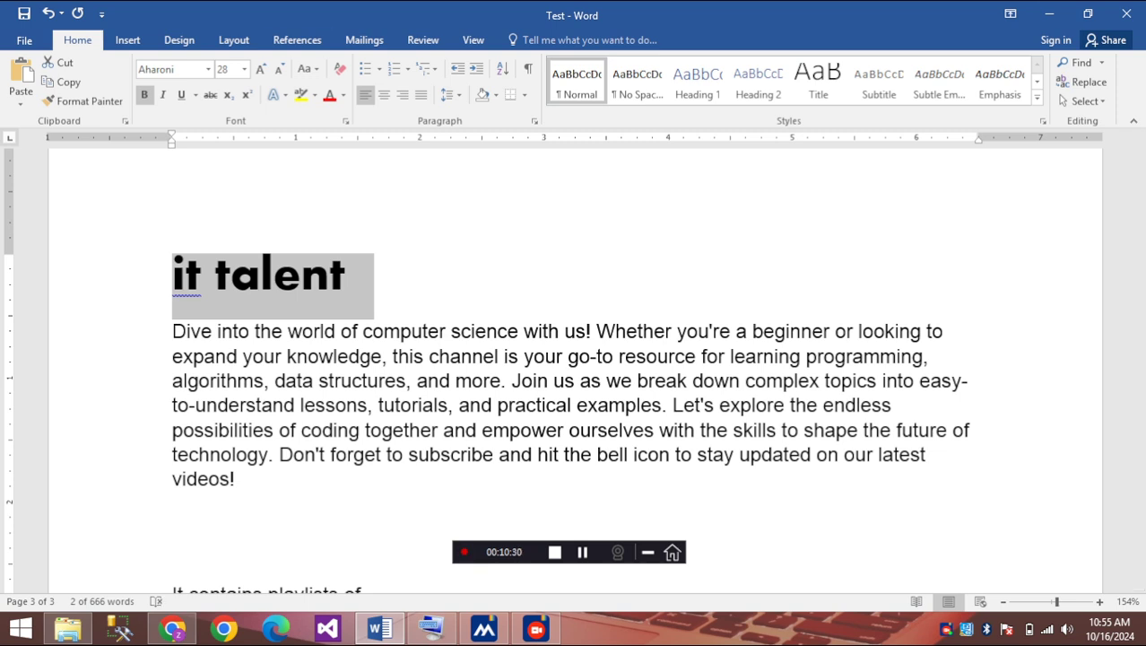
Change the case of the "IT Talent" heading to UPPERCASE
key("alt+h")
key("7")
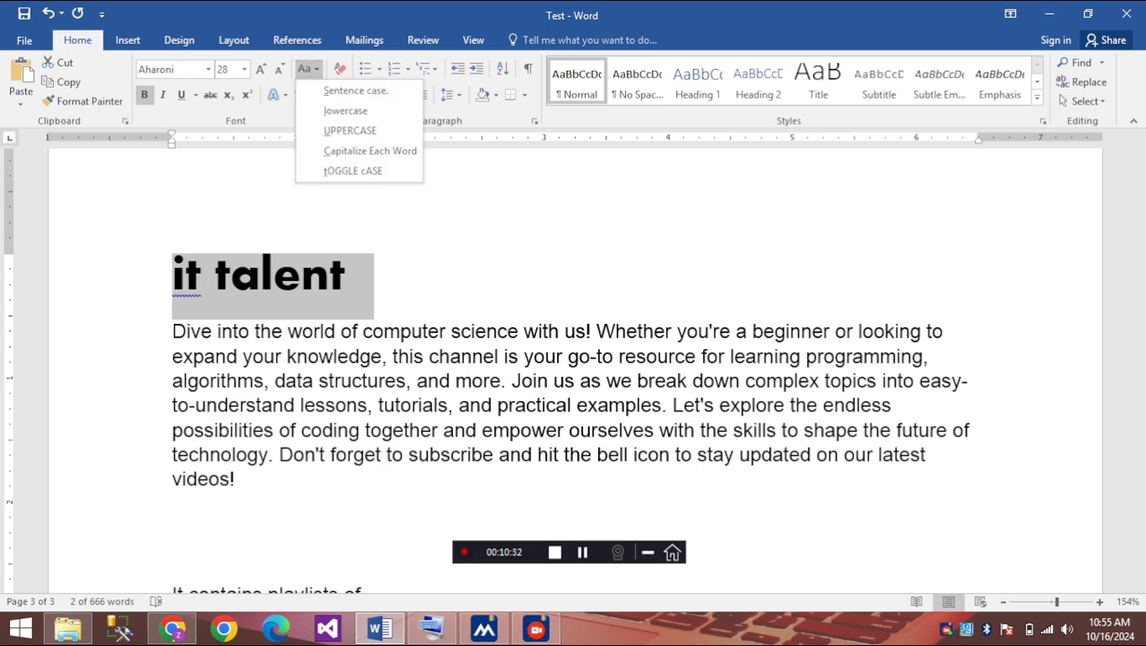
key("Down")
key("Down")
key("Return")
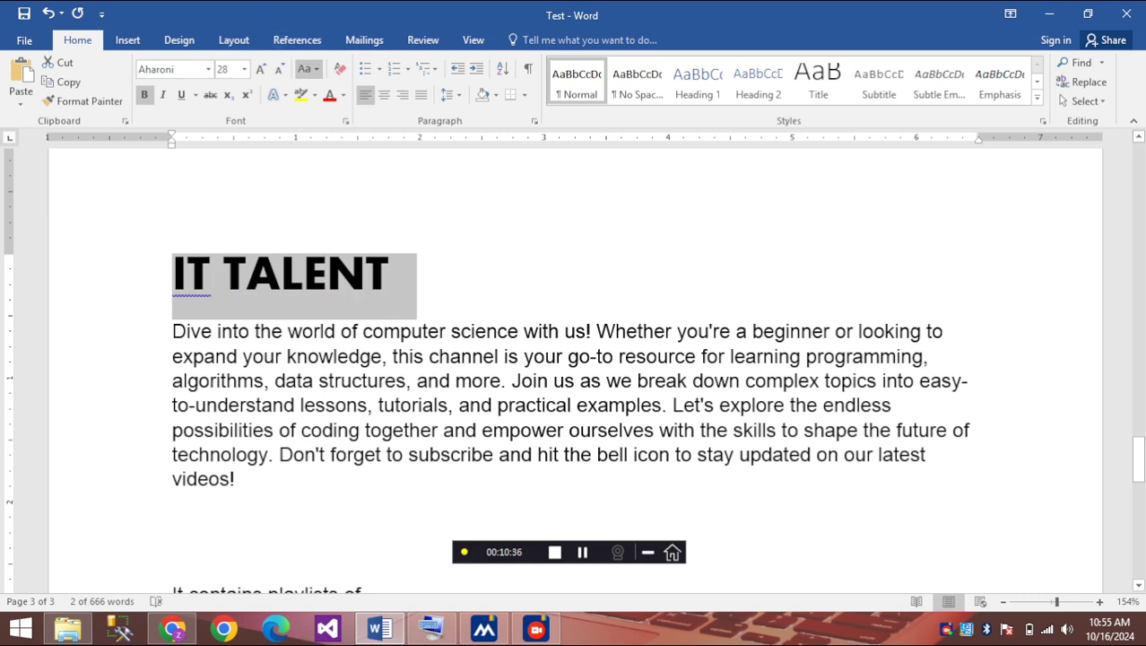
Apply the Capitalize Each Word case option to the "IT Talent" heading
left_click(308, 69)
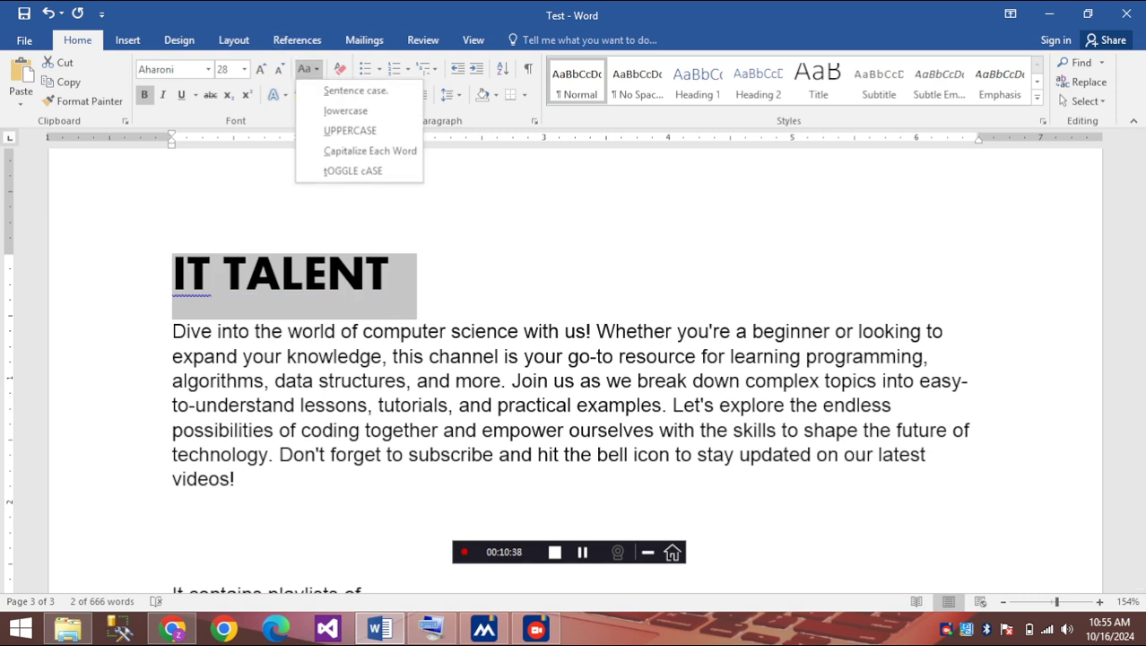
key("Down")
key("Down")
key("Down")
key("Down")
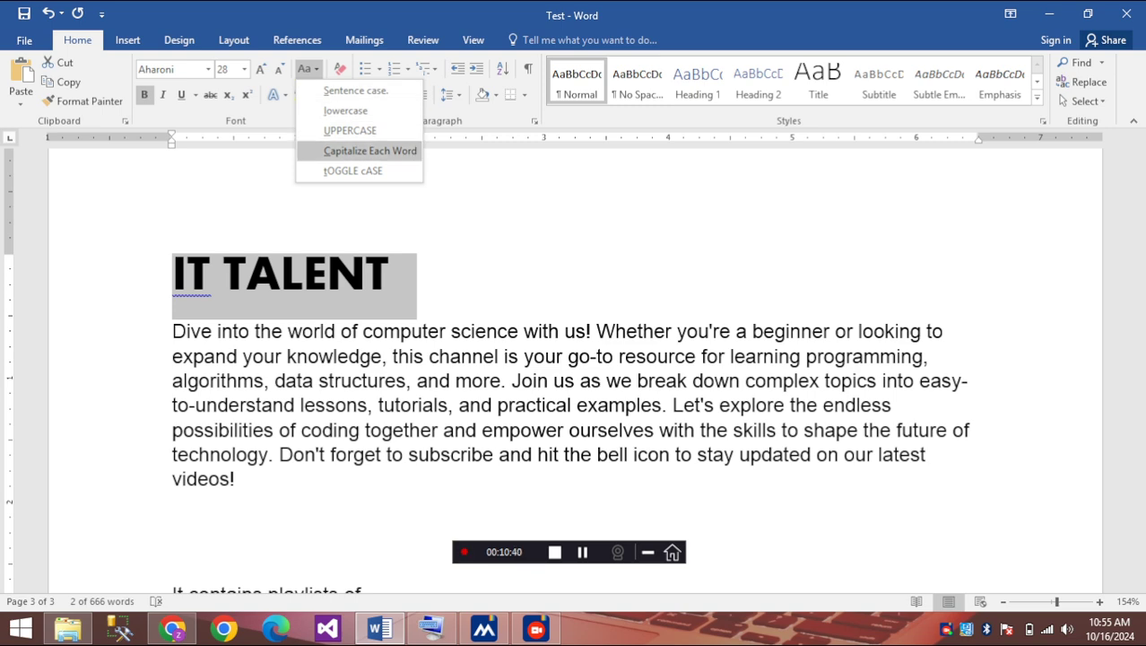
key("Return")
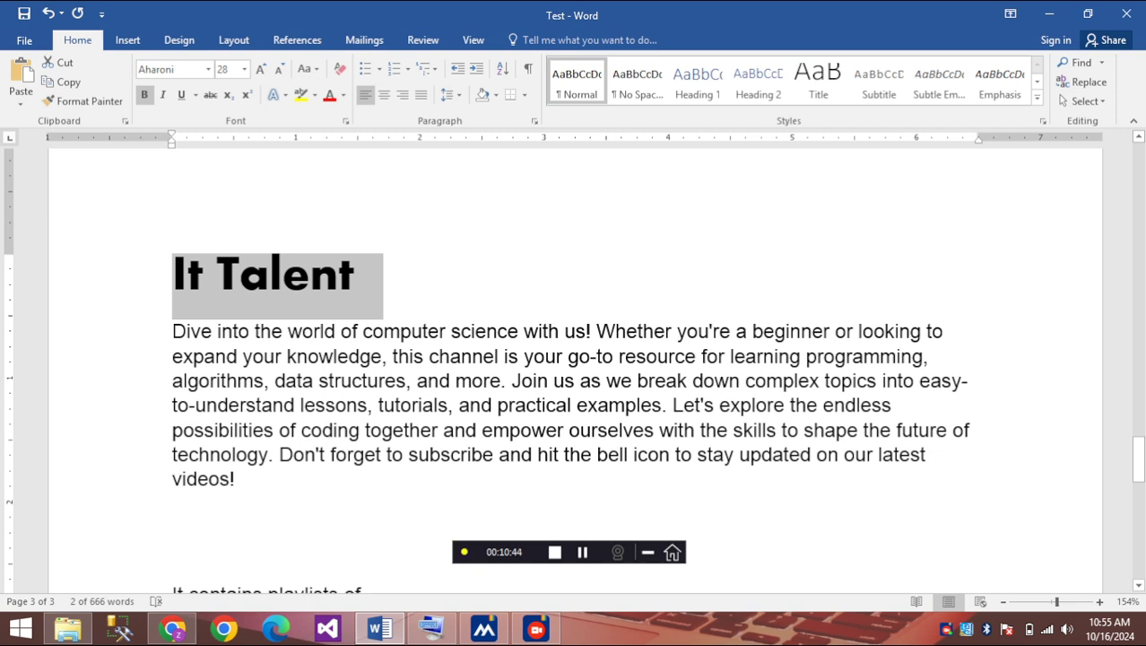
Apply toggle case to the "It Talent" heading, and switch it back to Capitalize Each Word
key("alt+h")
key("7")
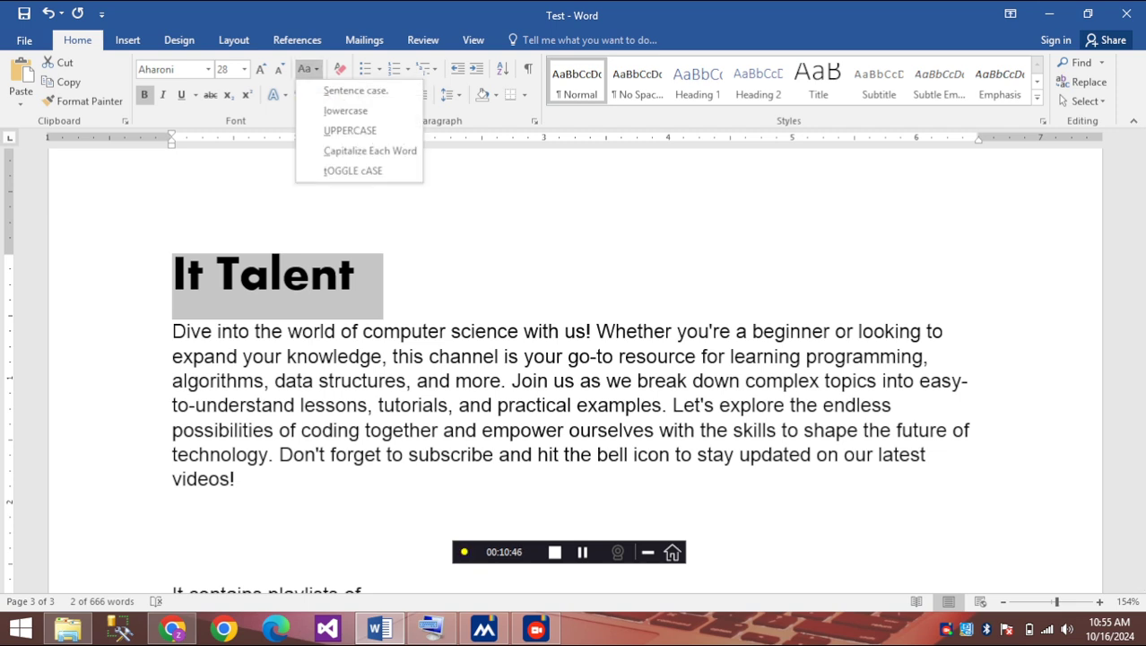
key("Down")
key("Down")
key("Down")
key("Down")
key("Down")
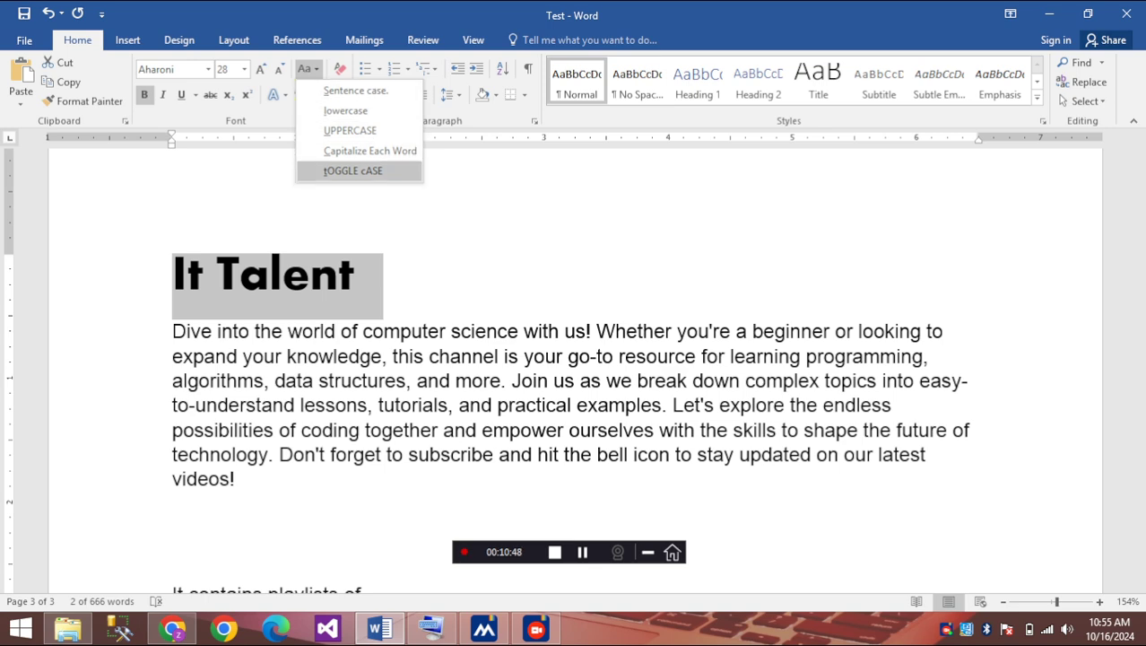
key("Return")
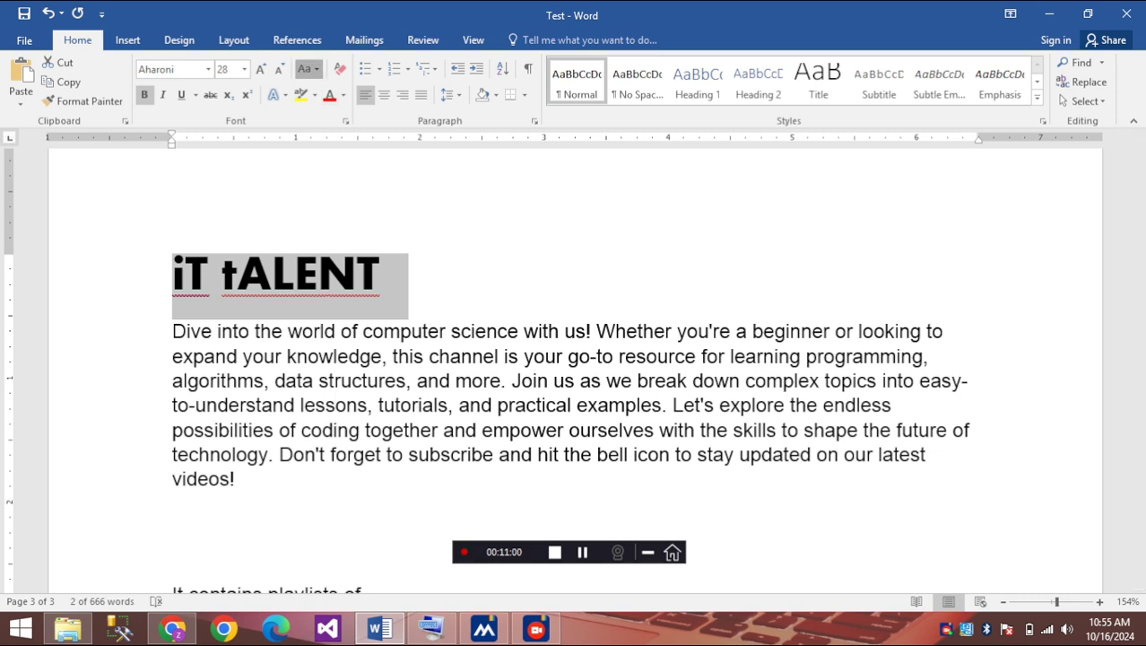
left_click(307, 68)
left_click(370, 151)
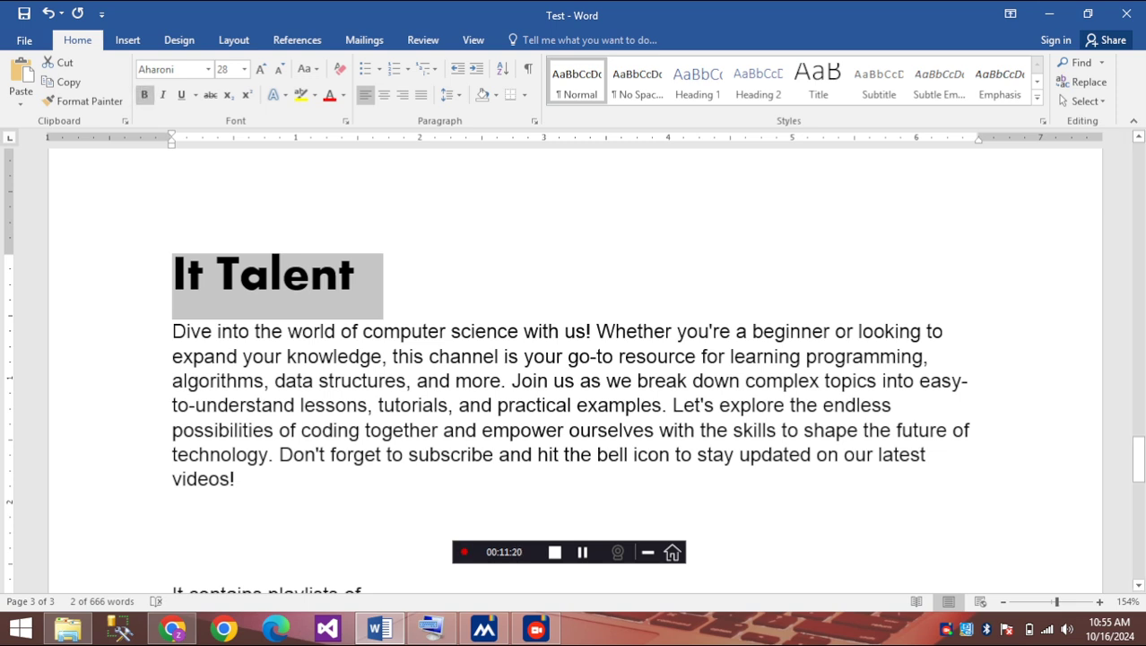
Try bold and italic in turn on the paragraph text from "Dive into" through "easy-to-understand lessons", removing each format again
left_click_drag(172, 331, 367, 404)
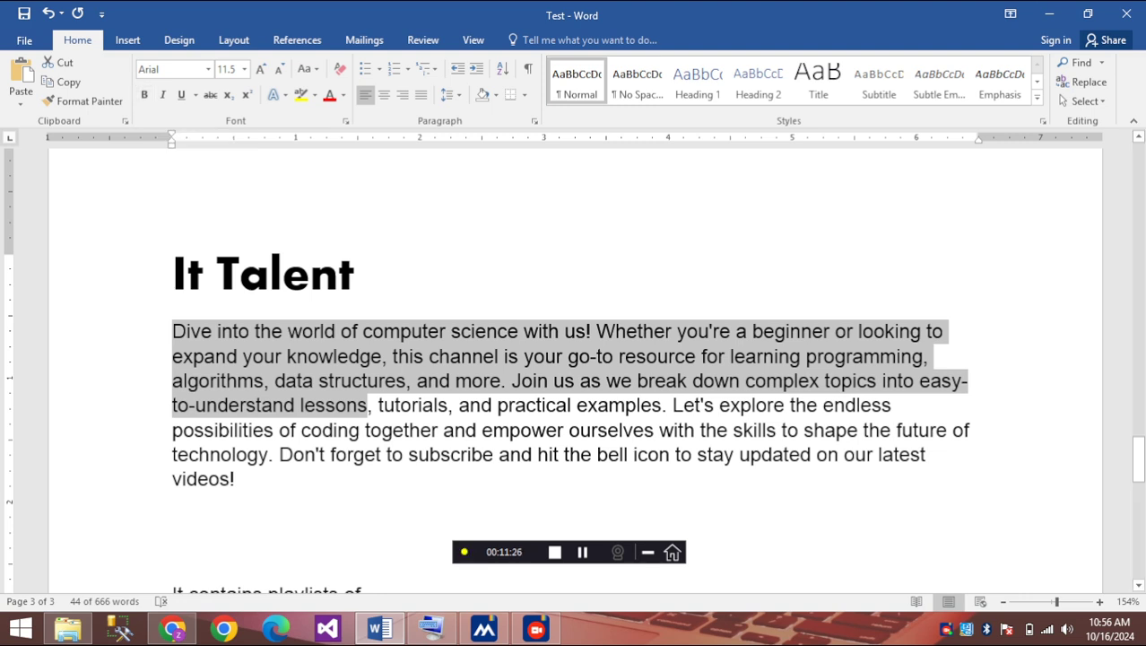
key("ctrl+b")
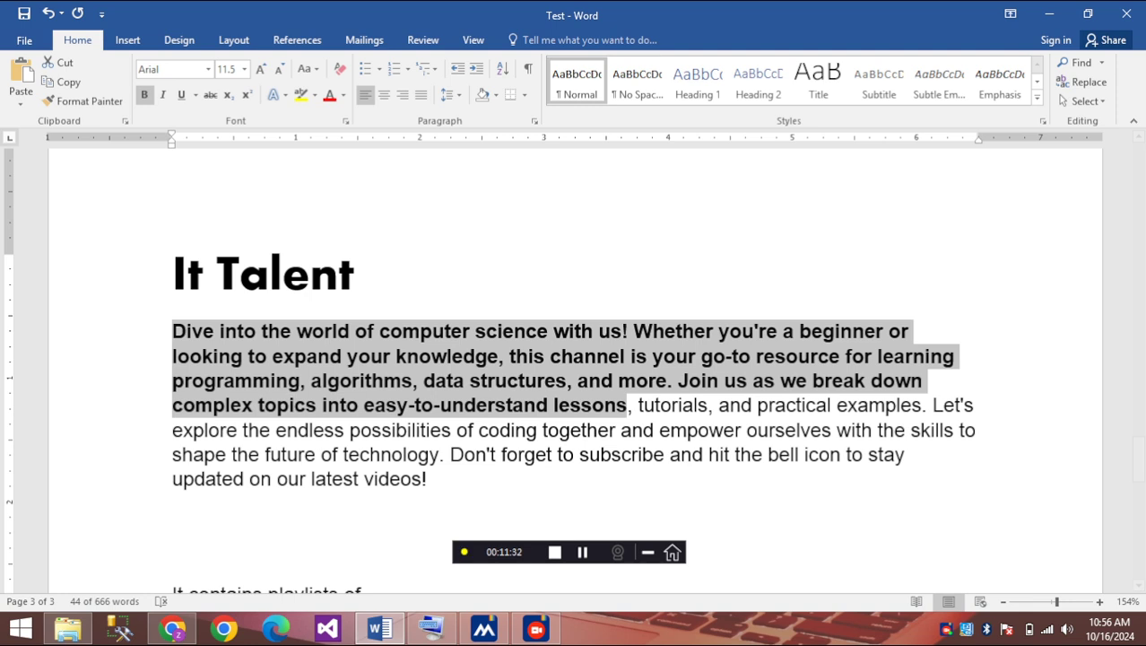
key("ctrl+b")
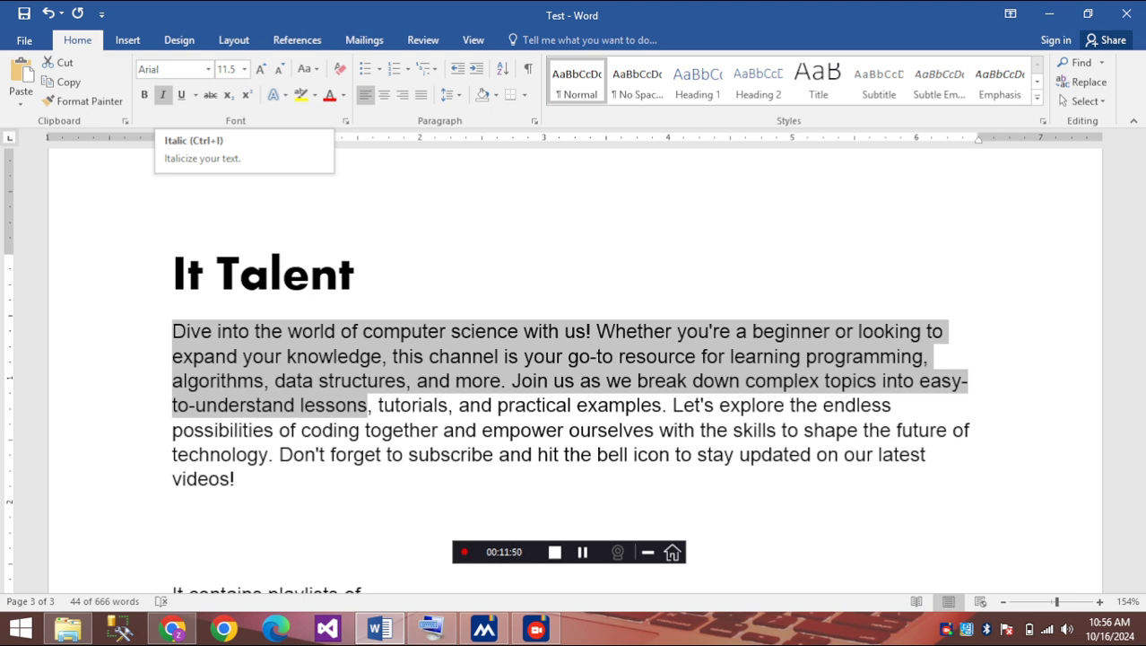
left_click(162, 95)
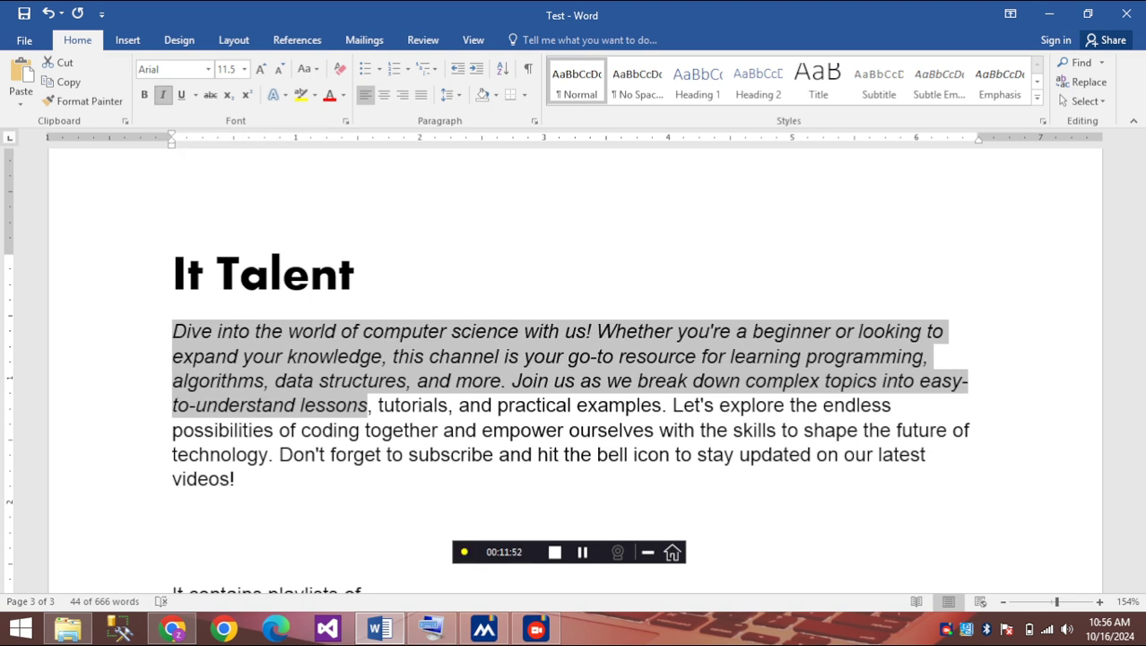
left_click(162, 94)
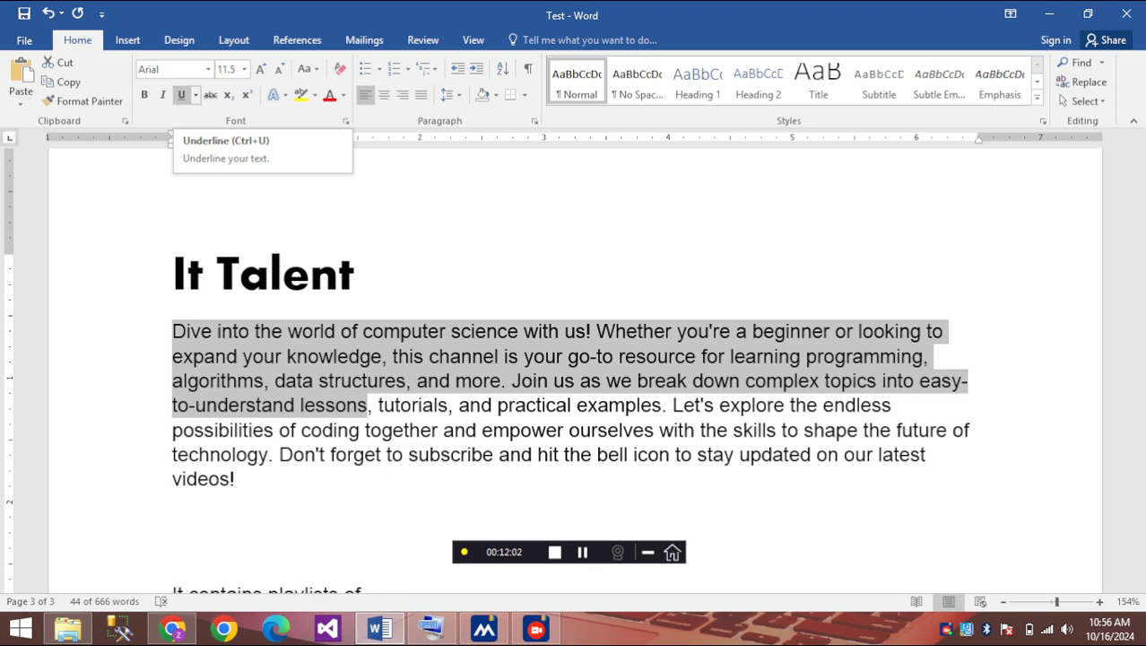
Underline the selected paragraph text, switch it to a dash-and-dot underline style, and remove the underline
left_click(181, 95)
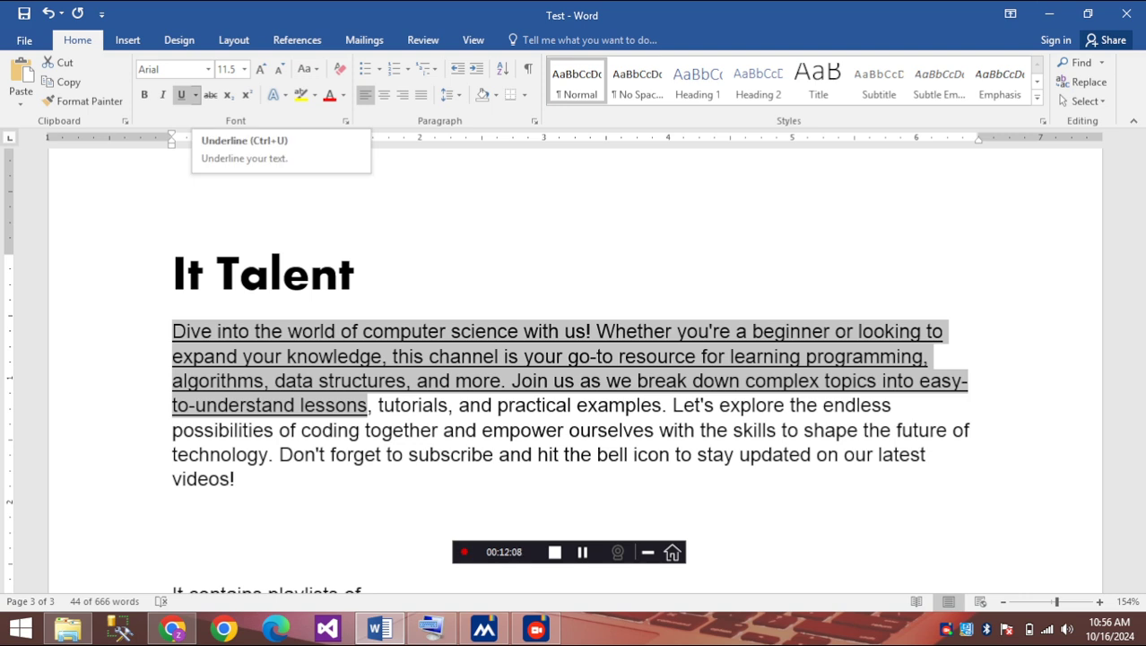
left_click(195, 94)
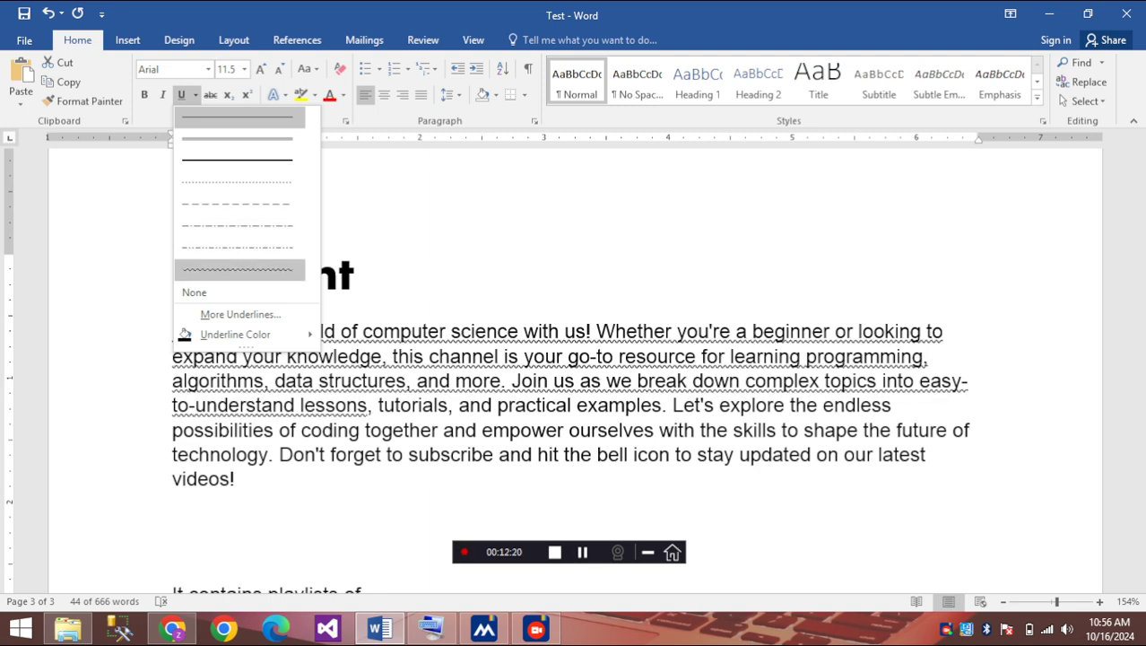
key("Return")
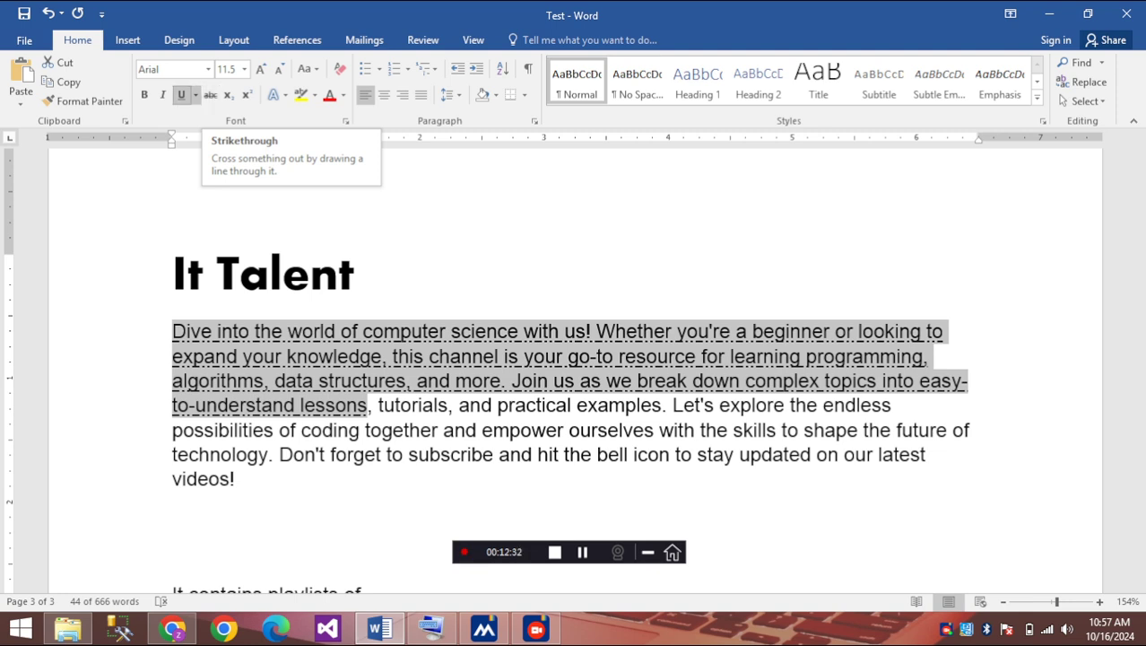
left_click(181, 94)
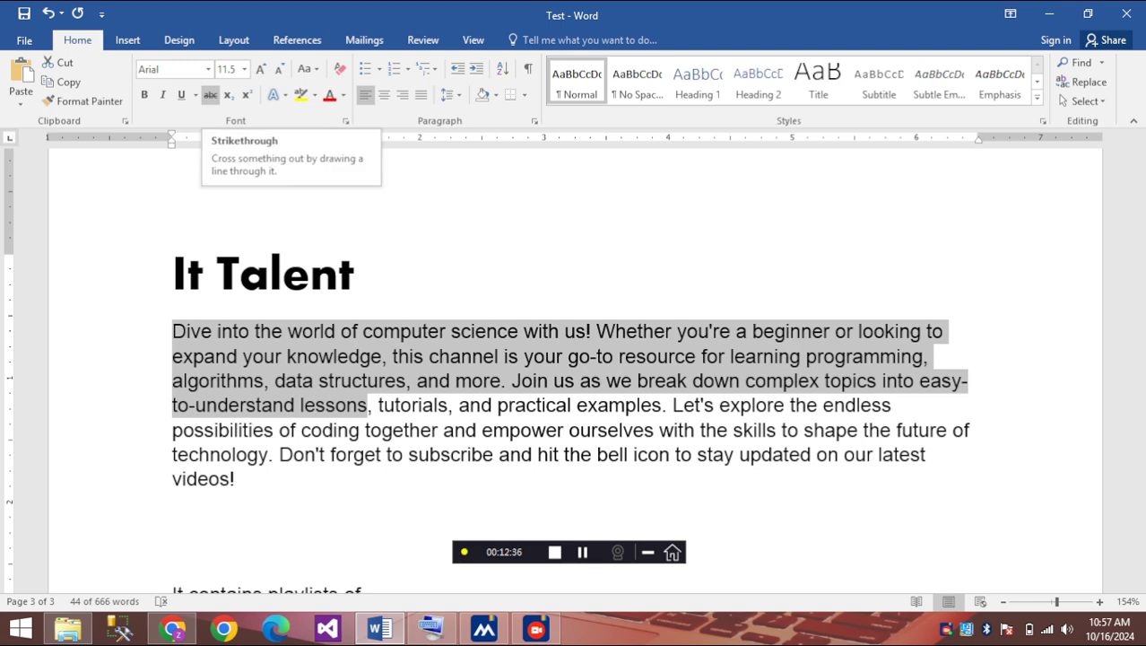
Apply strikethrough to the paragraph text from "Dive into" through "easy-to-understand lessons"
left_click(210, 95)
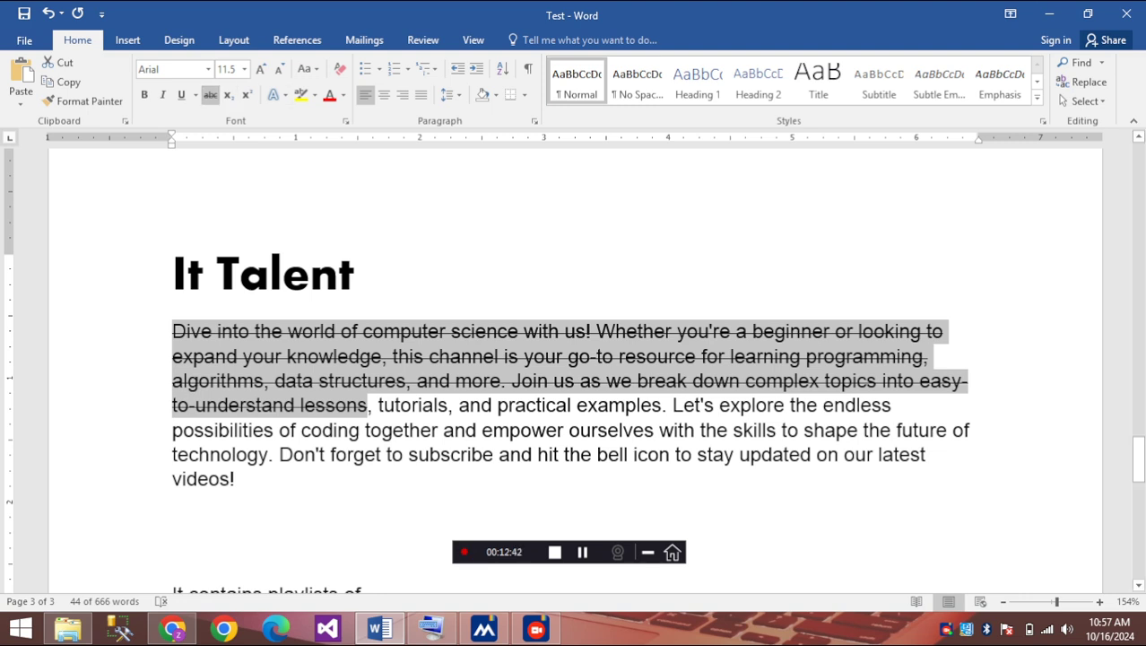
Try a 3 after the "It Talent" heading as subscript, switch it to superscript, and delete it
left_click(355, 274)
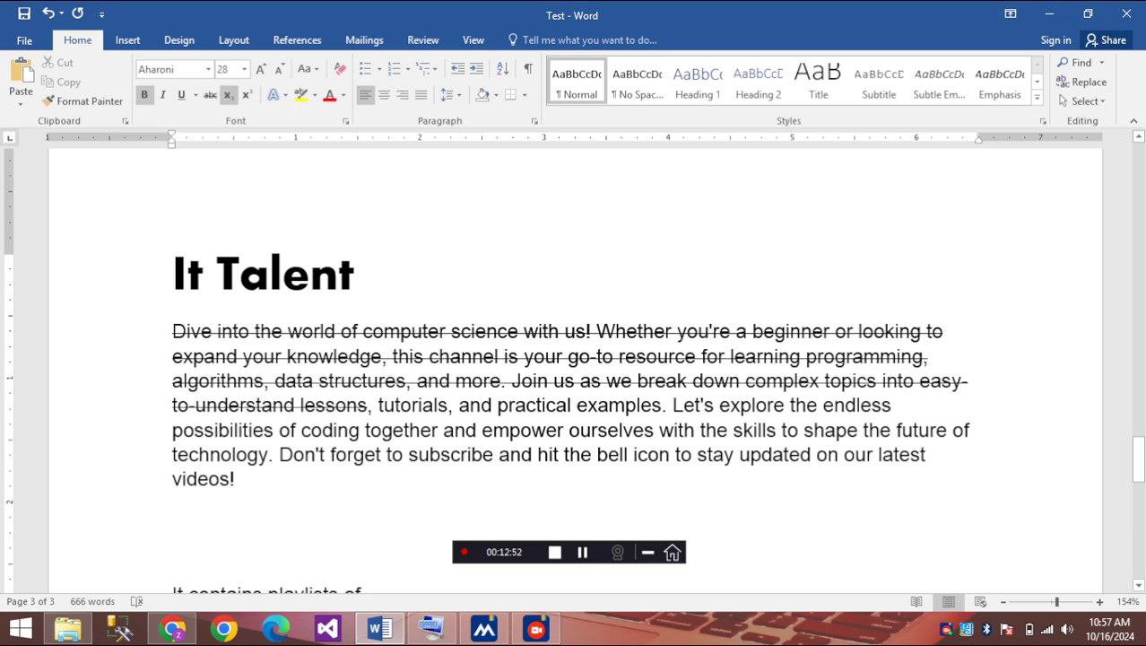
type("3")
key("shift+Left")
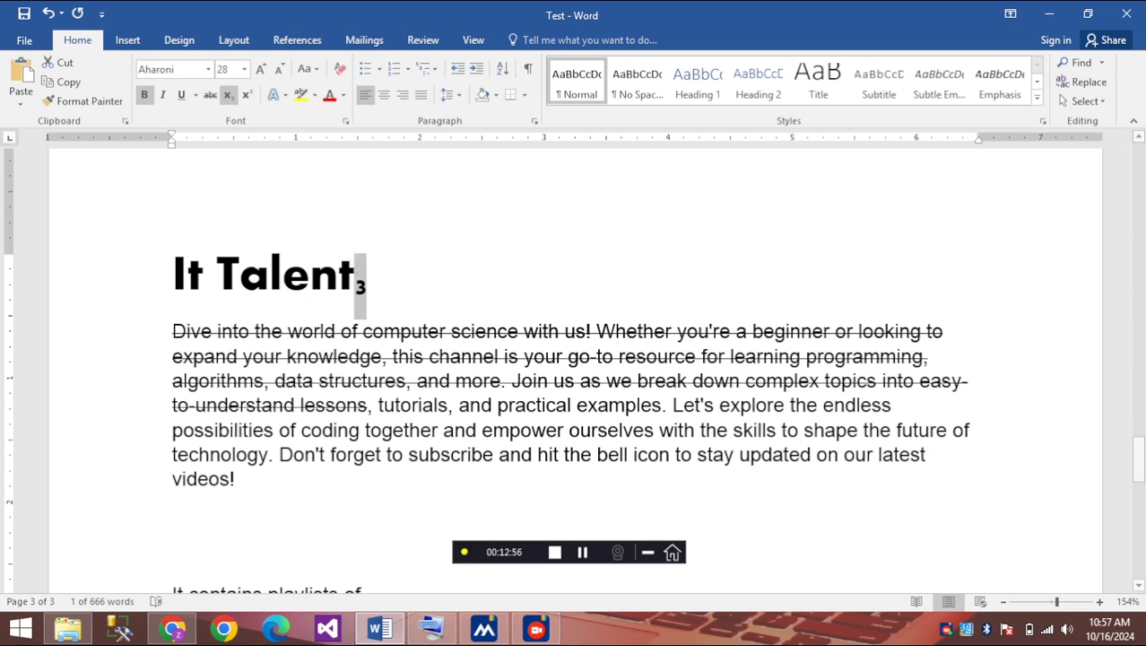
key("ctrl+shift+plus")
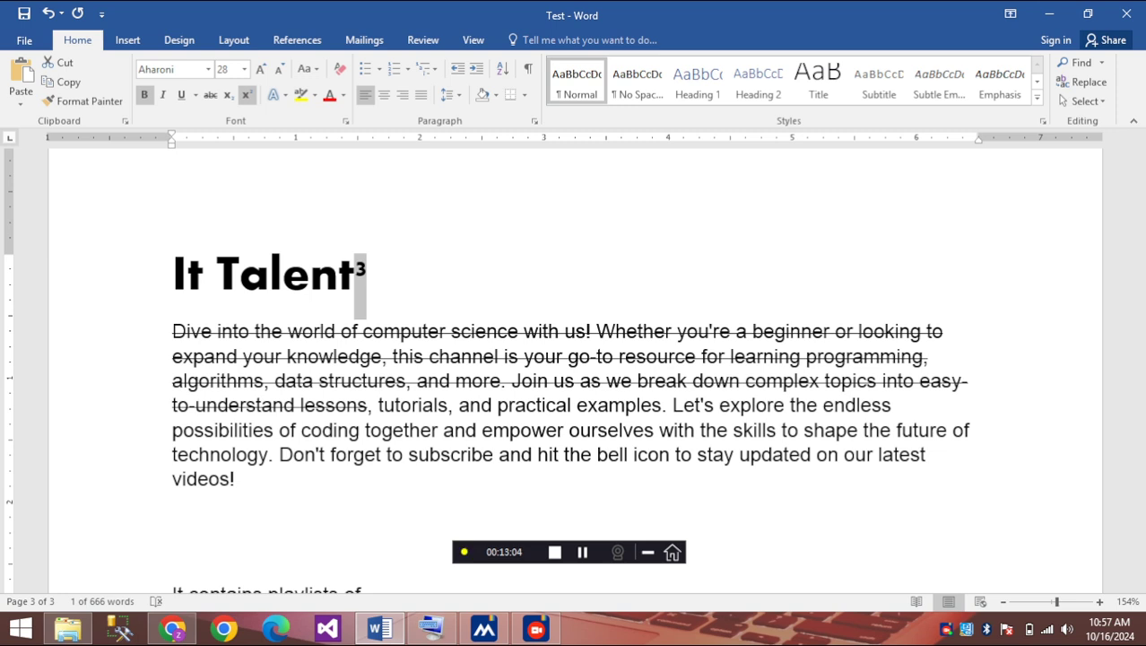
key("BackSpace")
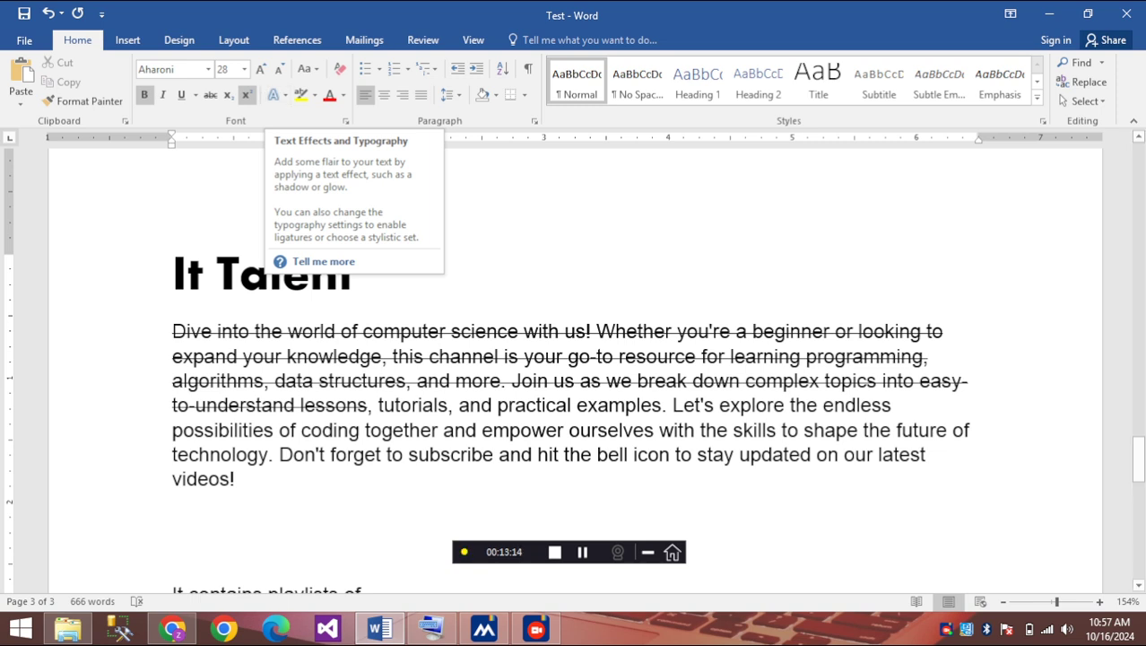
Undo the paragraph's strikethrough, and apply the blue gradient text effect with reflection to the "It Talent" heading
key("ctrl+z")
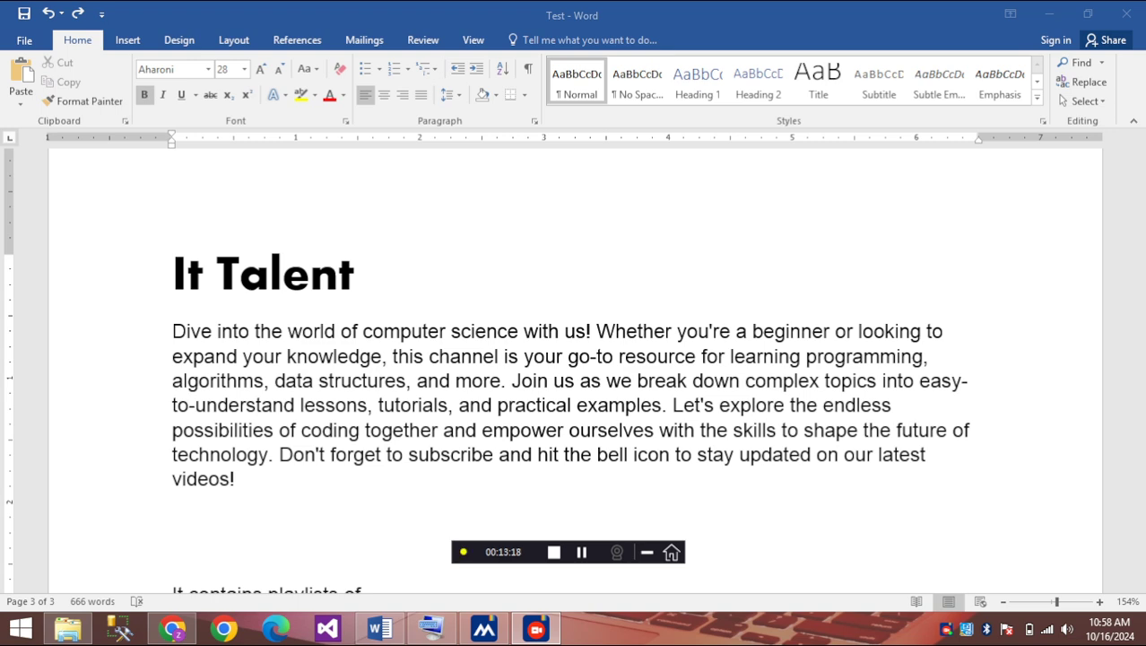
left_click_drag(355, 273, 172, 273)
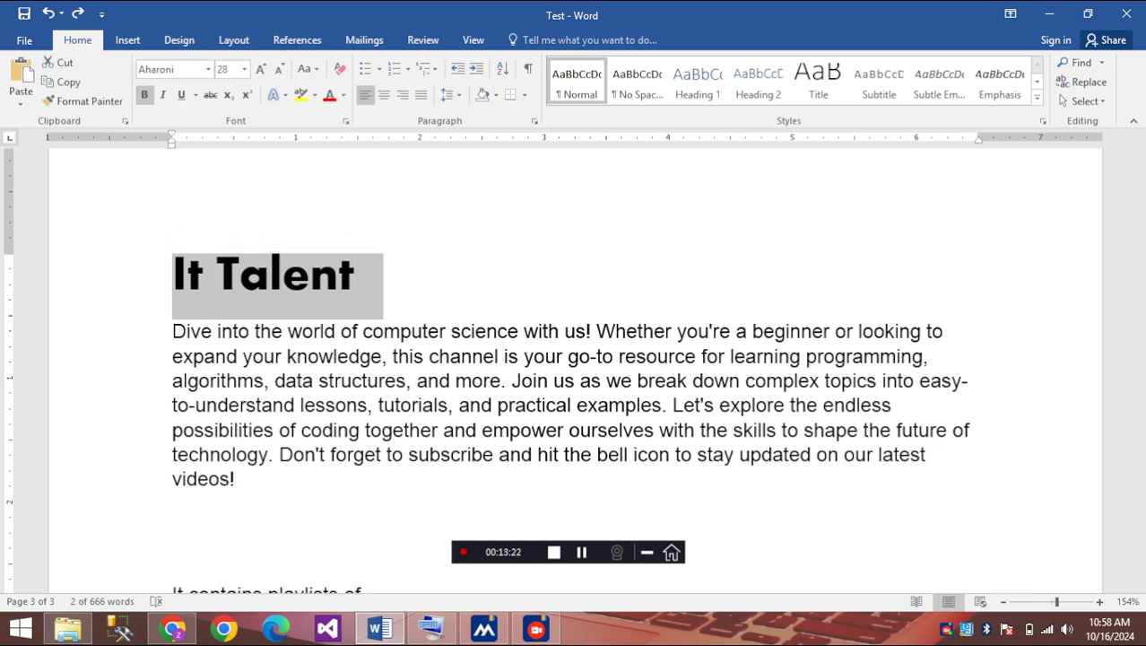
left_click(276, 94)
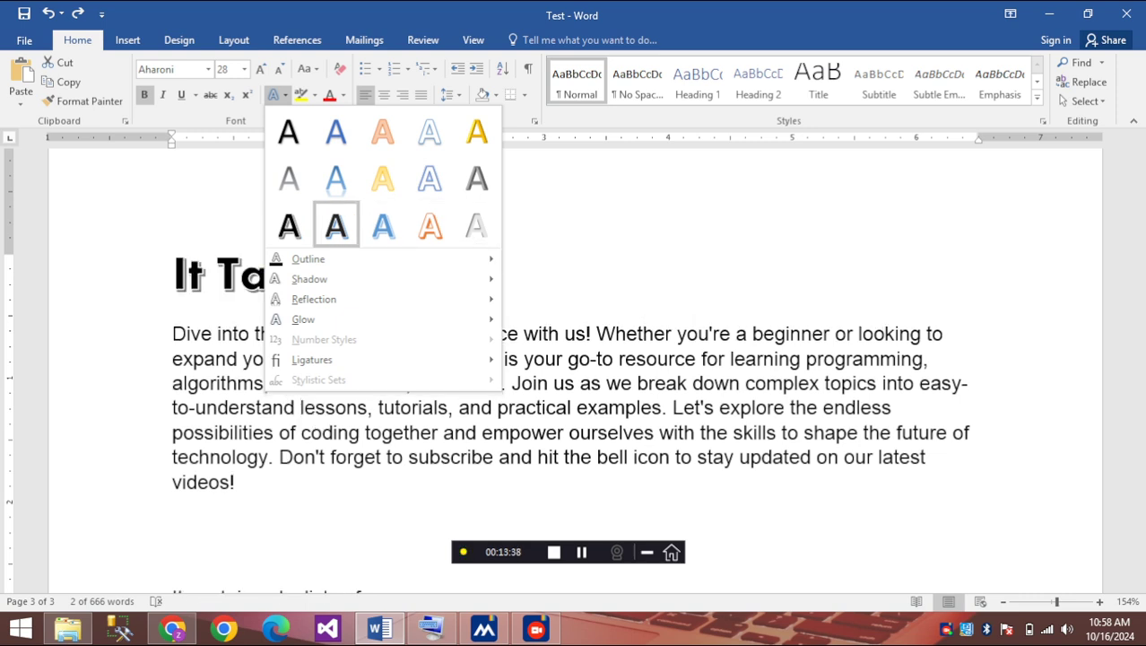
left_click(335, 178)
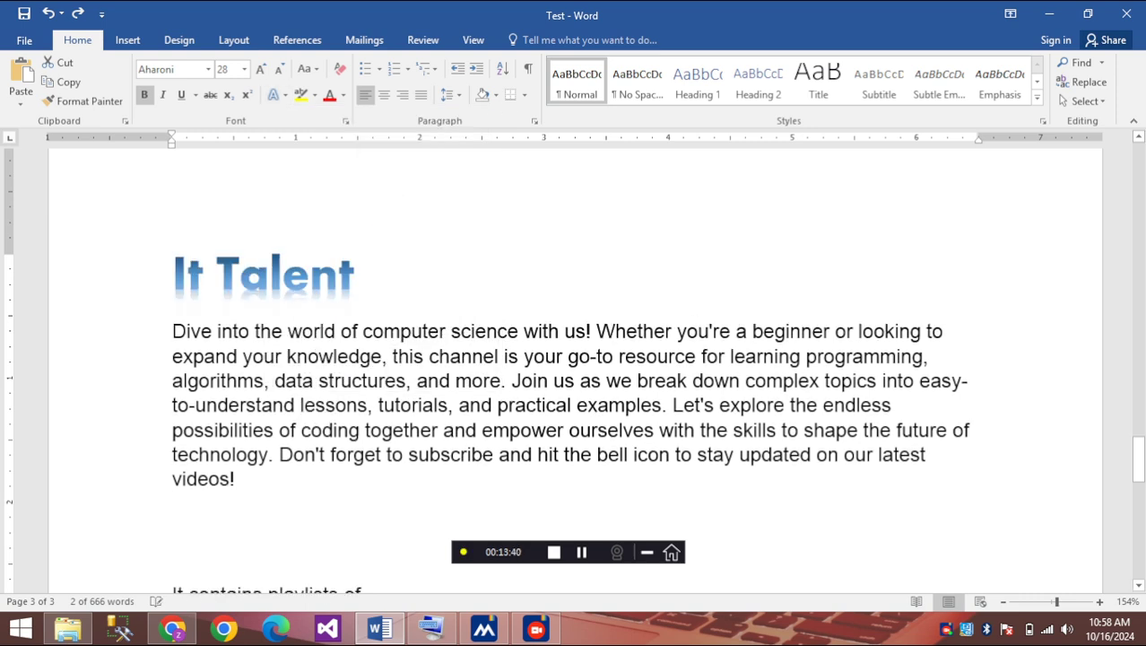
key("Right")
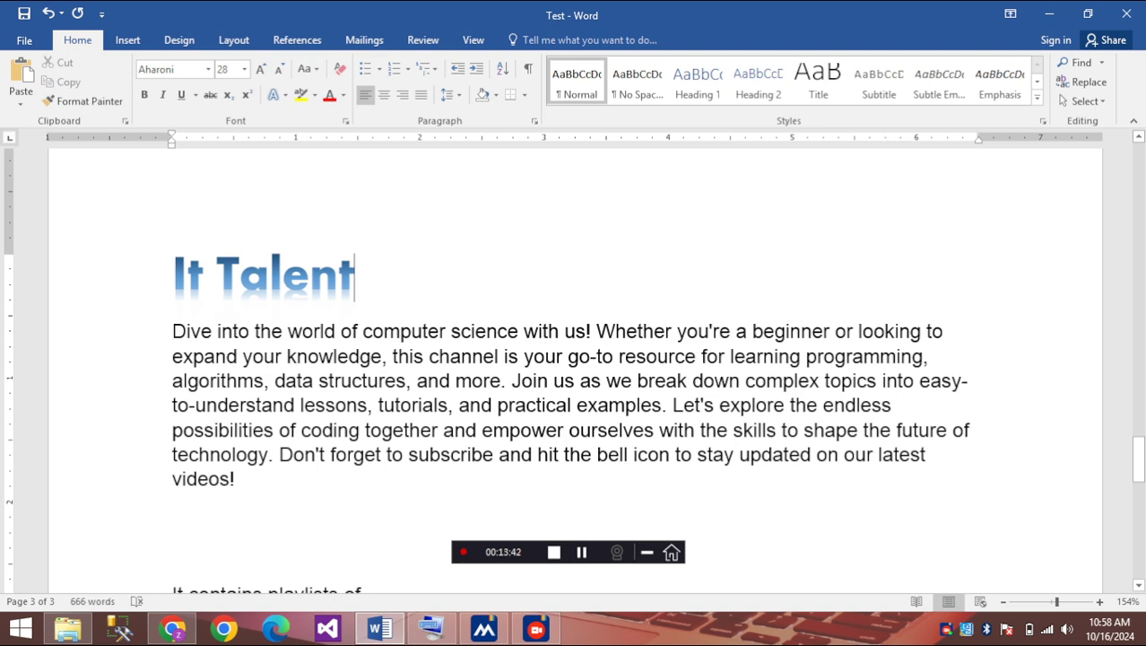
key("shift+Left")
key("shift+Left")
key("shift+Home")
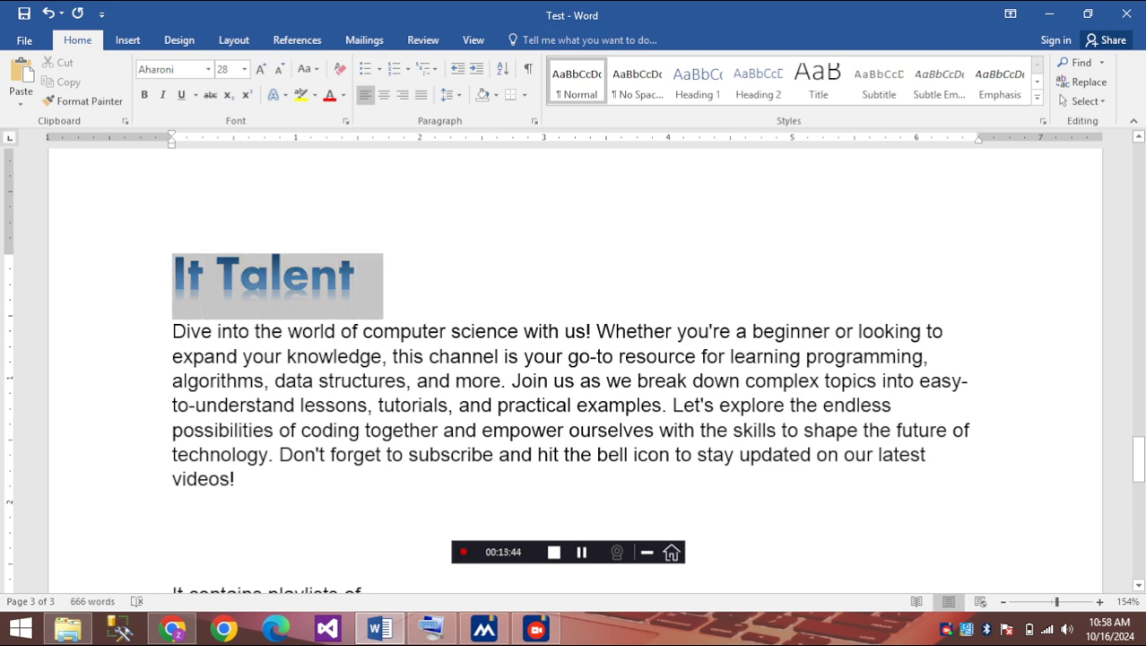
key("Right")
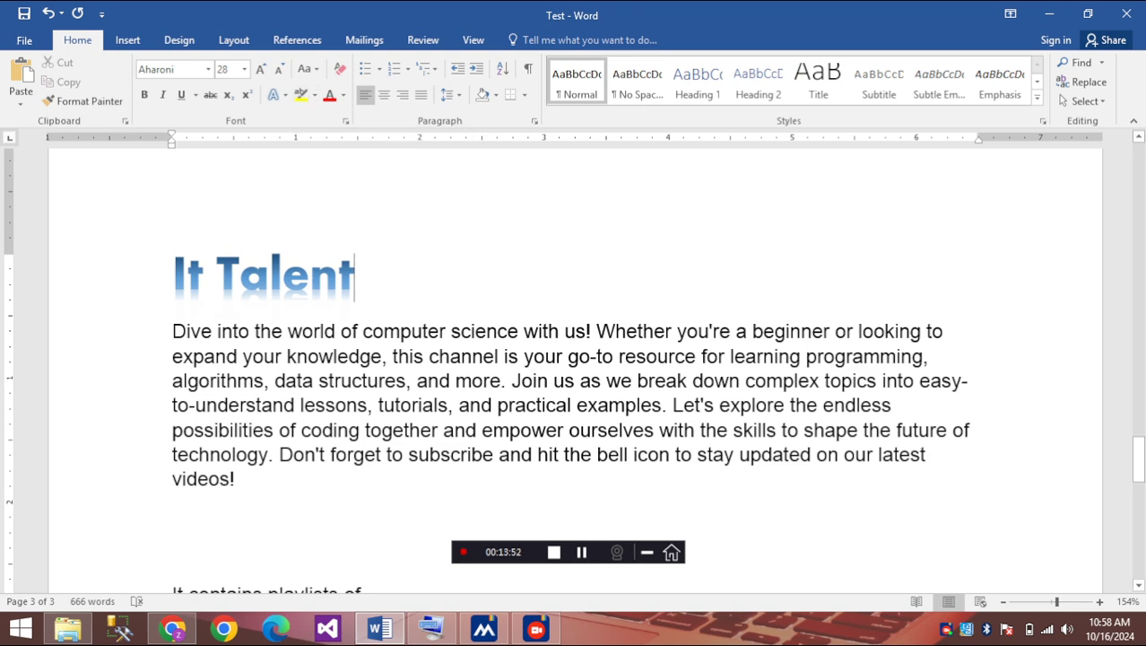
left_click_drag(172, 330, 264, 381)
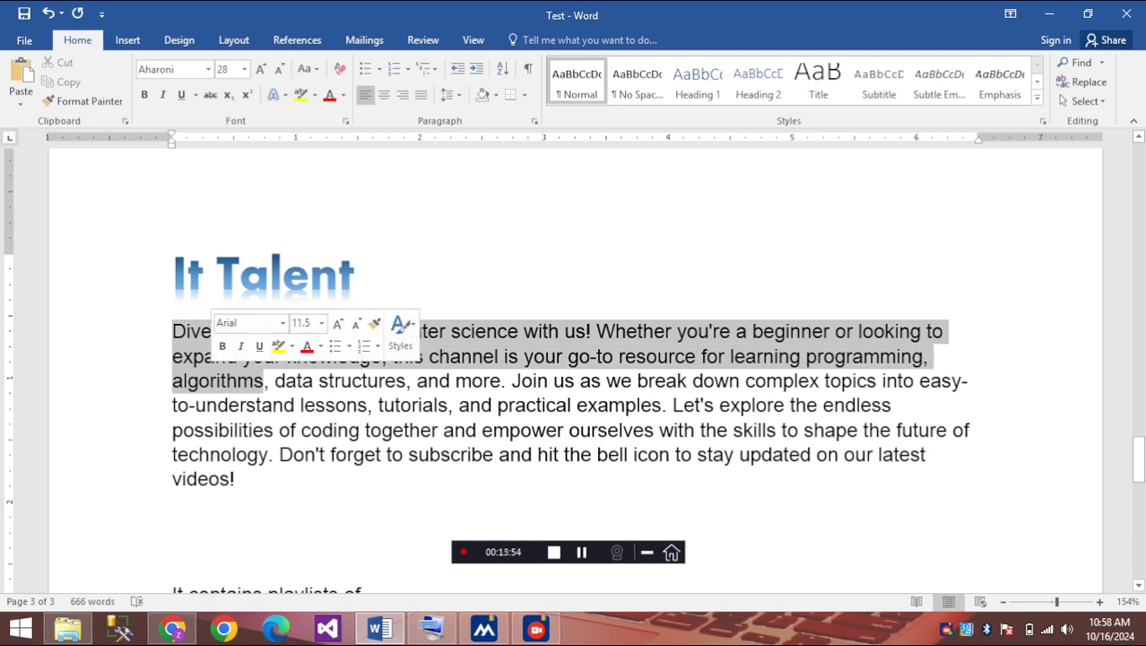
left_click(626, 405)
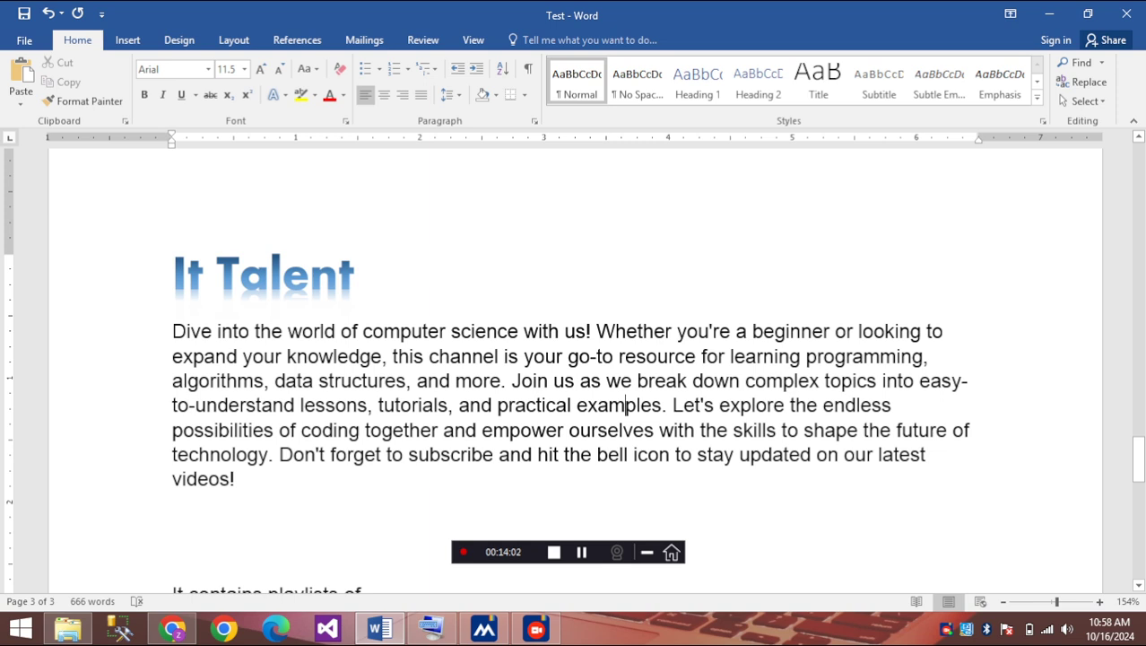
Highlight "possibilities", "explore" and "knowledge," in yellow within the paragraph below the heading
double_click(222, 429)
left_click(301, 95)
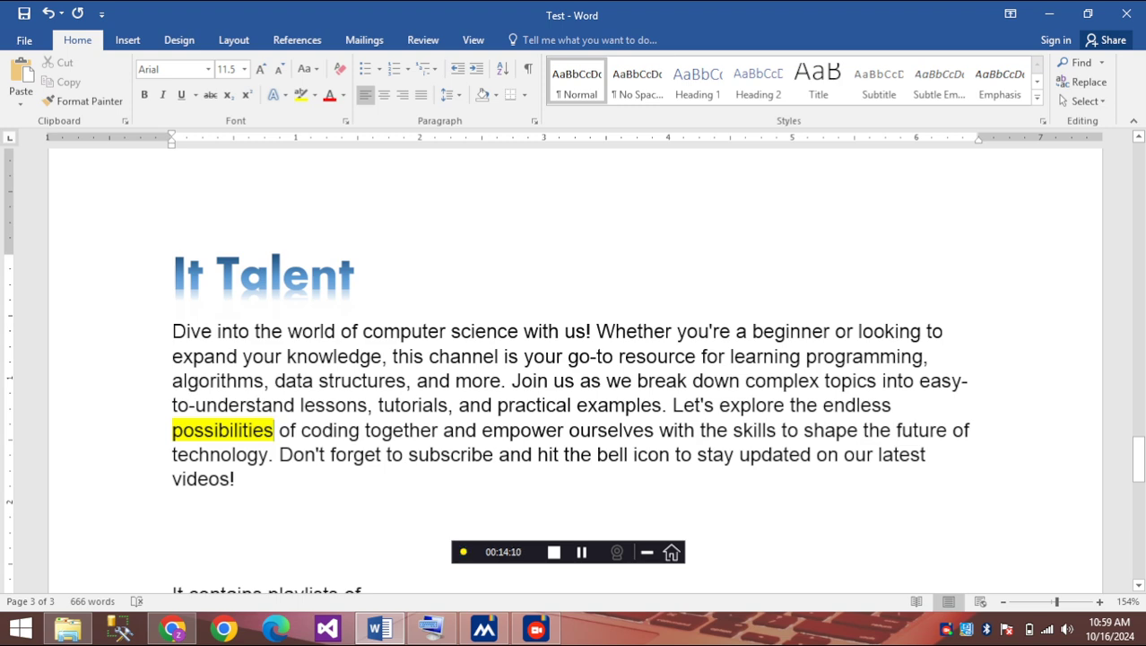
double_click(740, 405)
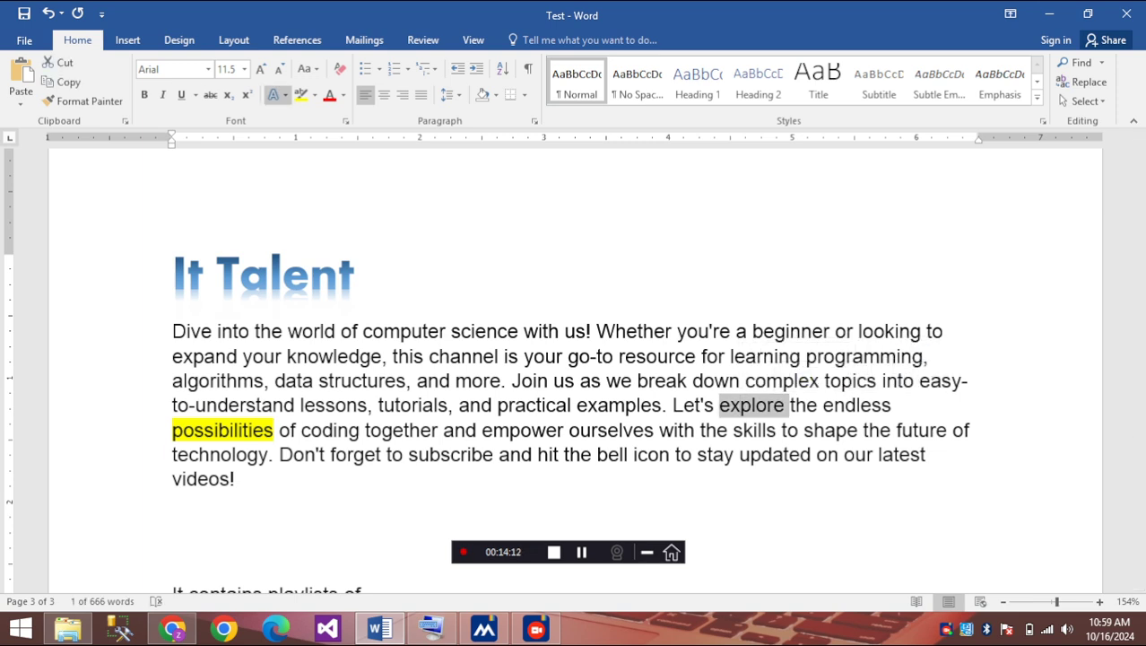
left_click(301, 94)
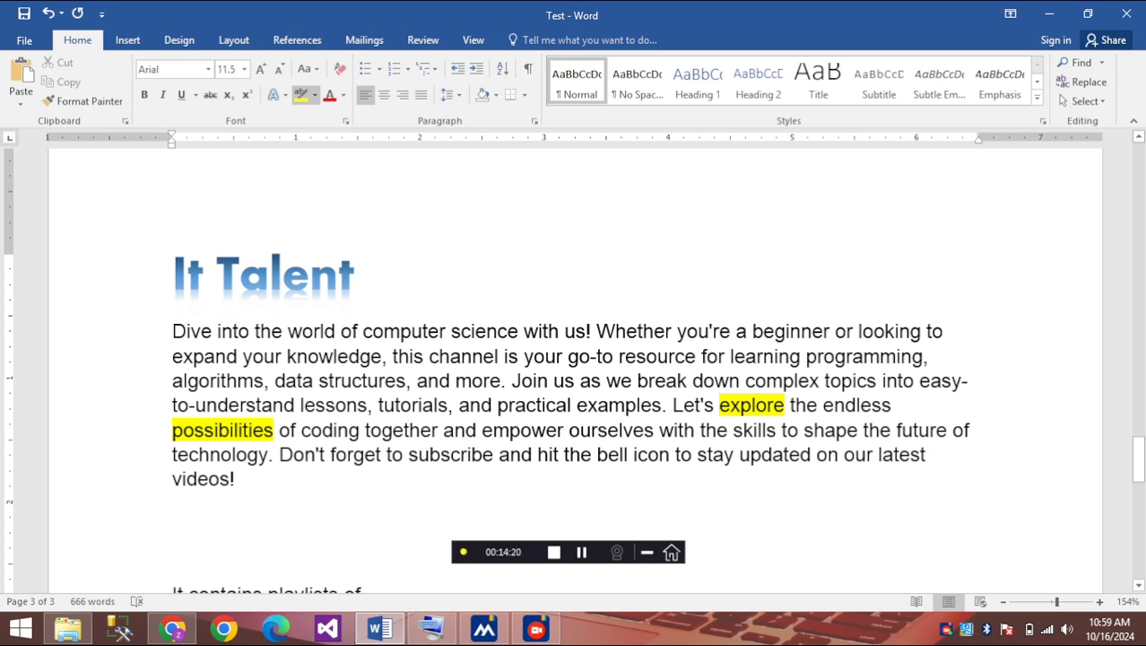
left_click(306, 356)
key("shift+Right")
key("shift+Right")
key("shift+Right")
key("shift+Right")
left_click_drag(346, 356, 388, 356)
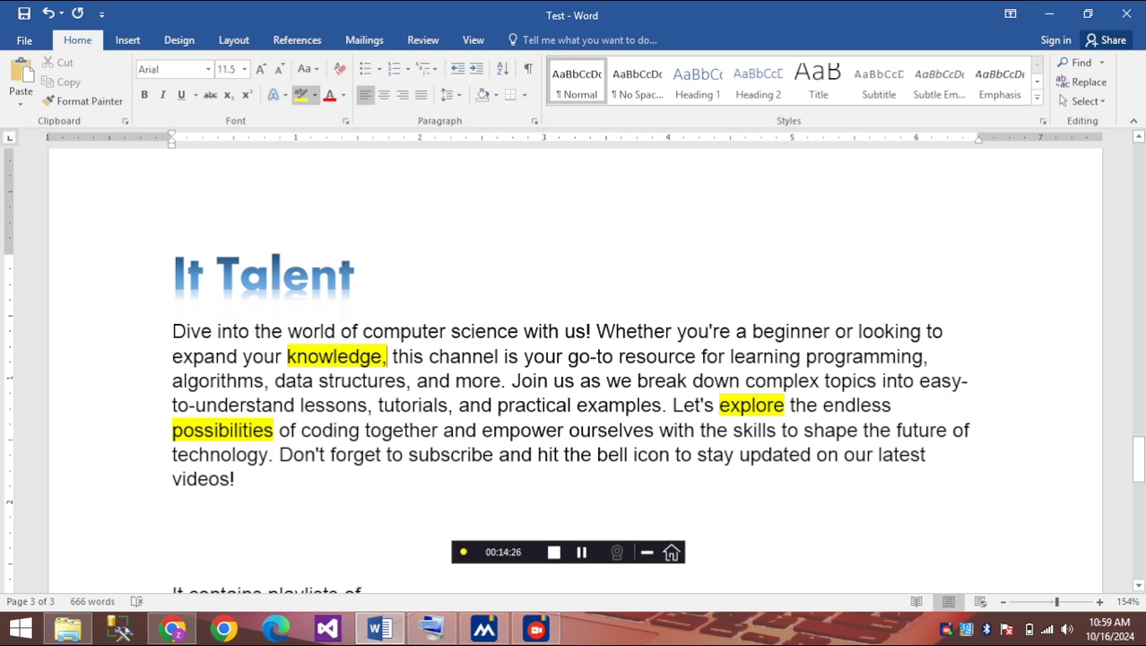
key("Return")
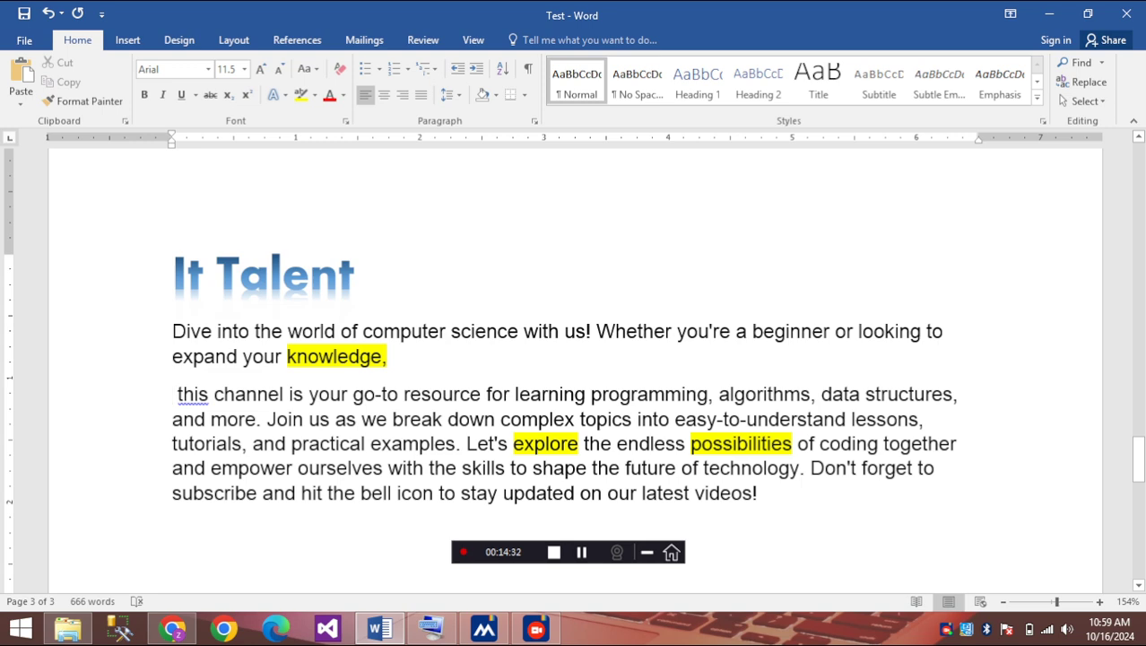
key("BackSpace")
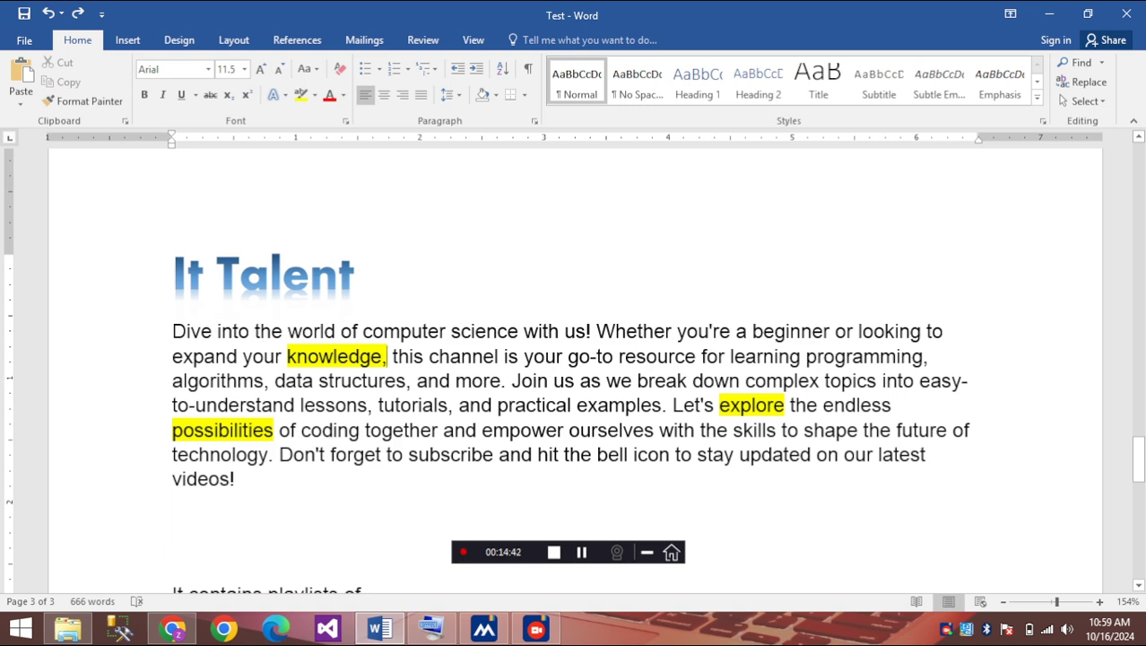
Set the font color of "Don't forget to subscribe" in the paragraph to standard red
left_click_drag(172, 429, 275, 430)
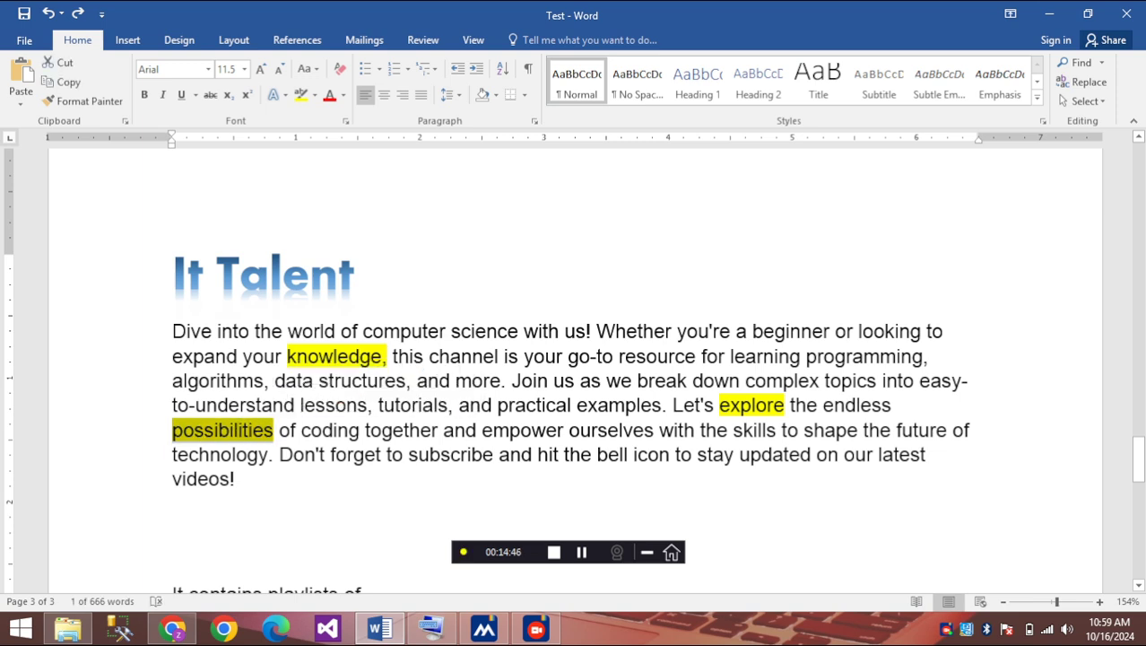
left_click(303, 453)
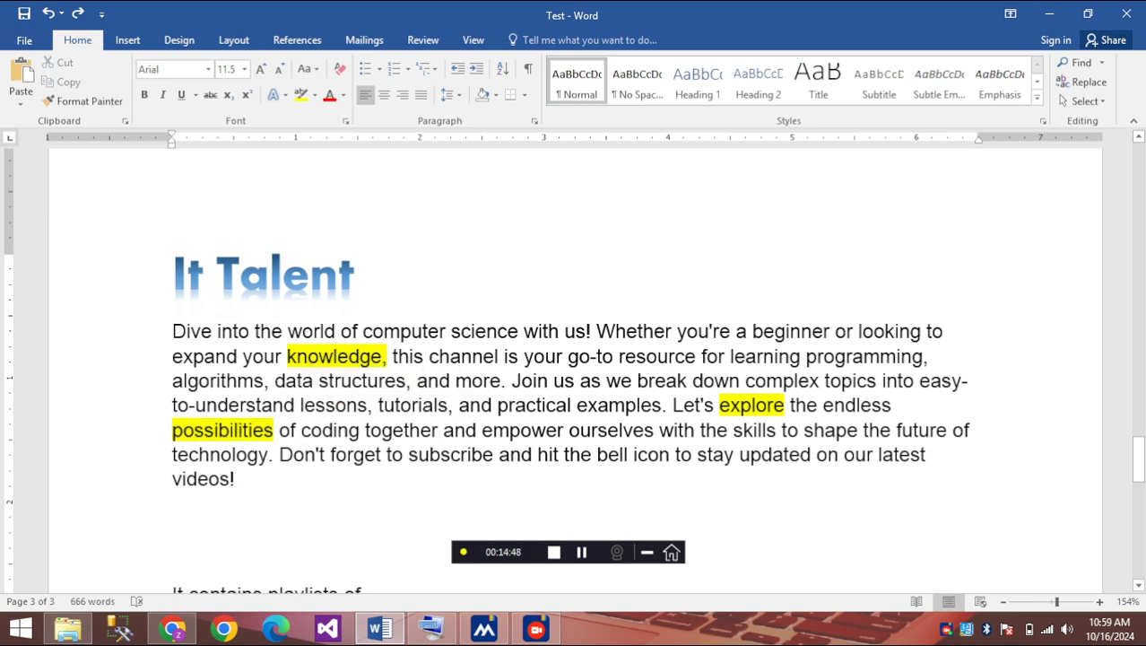
left_click_drag(303, 454, 495, 454)
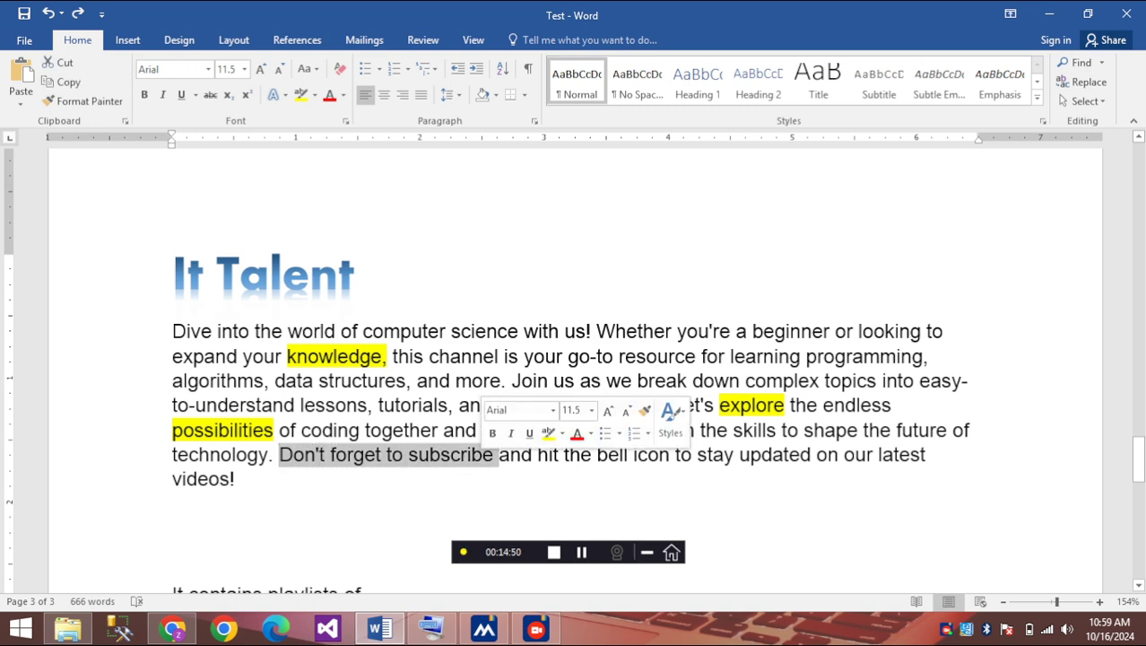
left_click(343, 94)
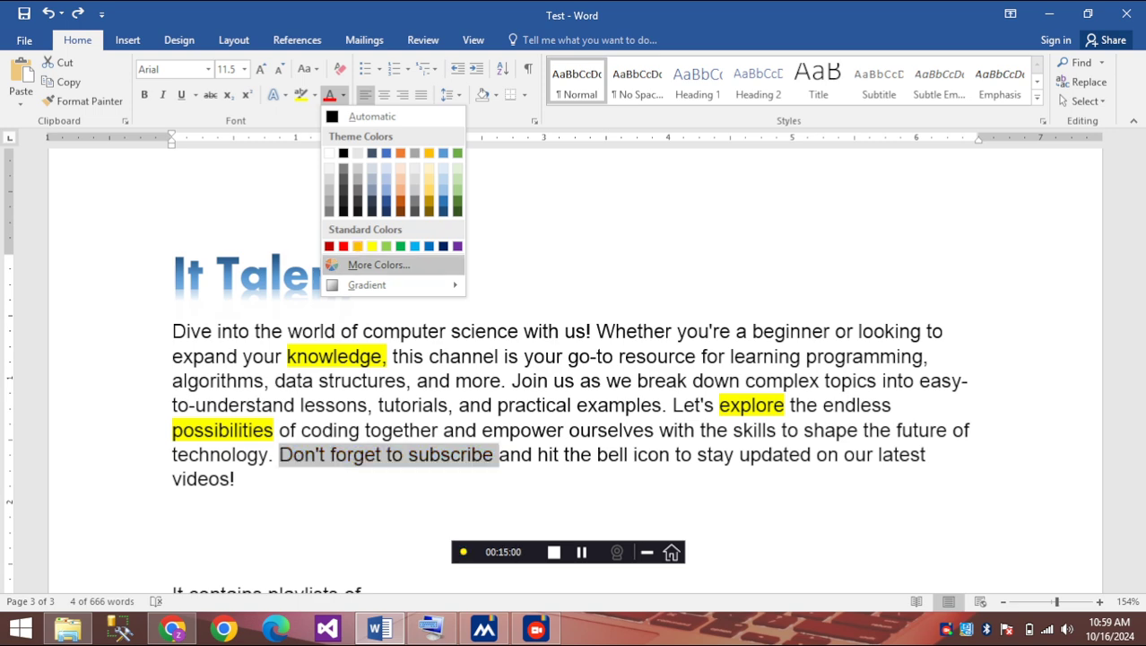
left_click(342, 246)
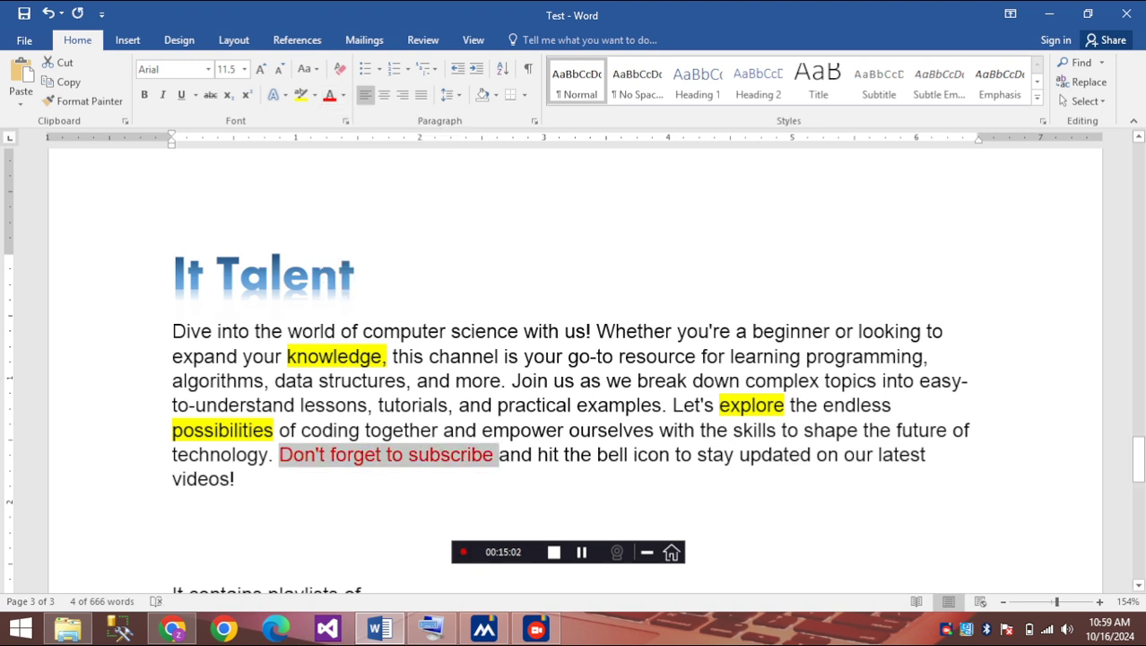
left_click(354, 278)
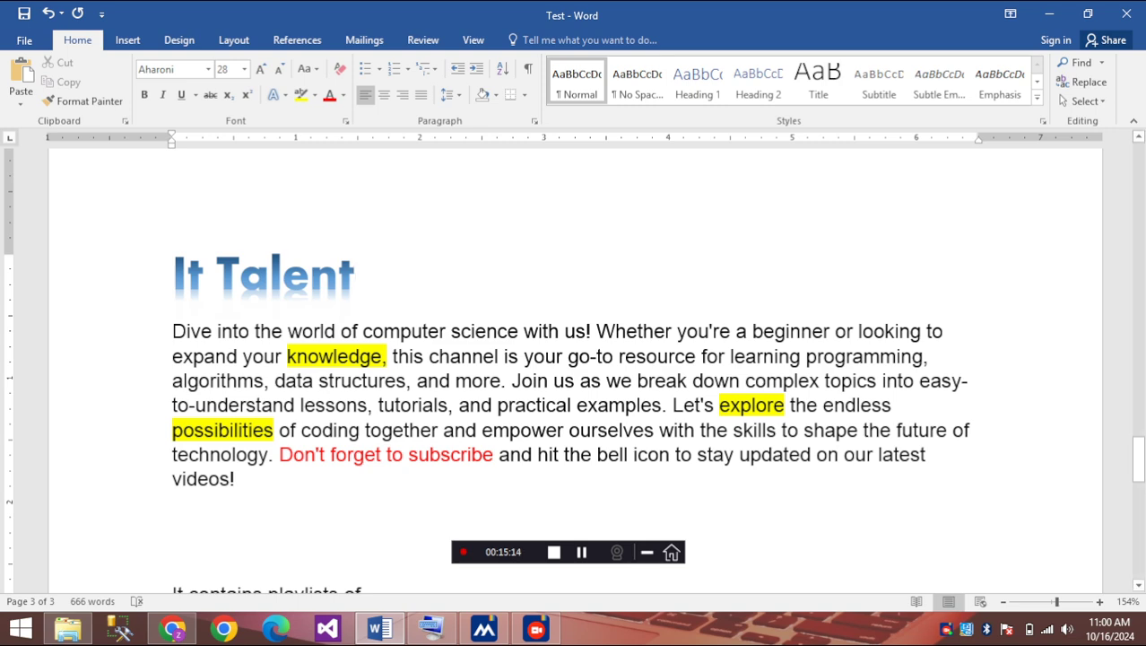
Try center, right and justified alignment on the whole "Dive into the world" paragraph, and return it to left alignment
left_click_drag(251, 484, 172, 269)
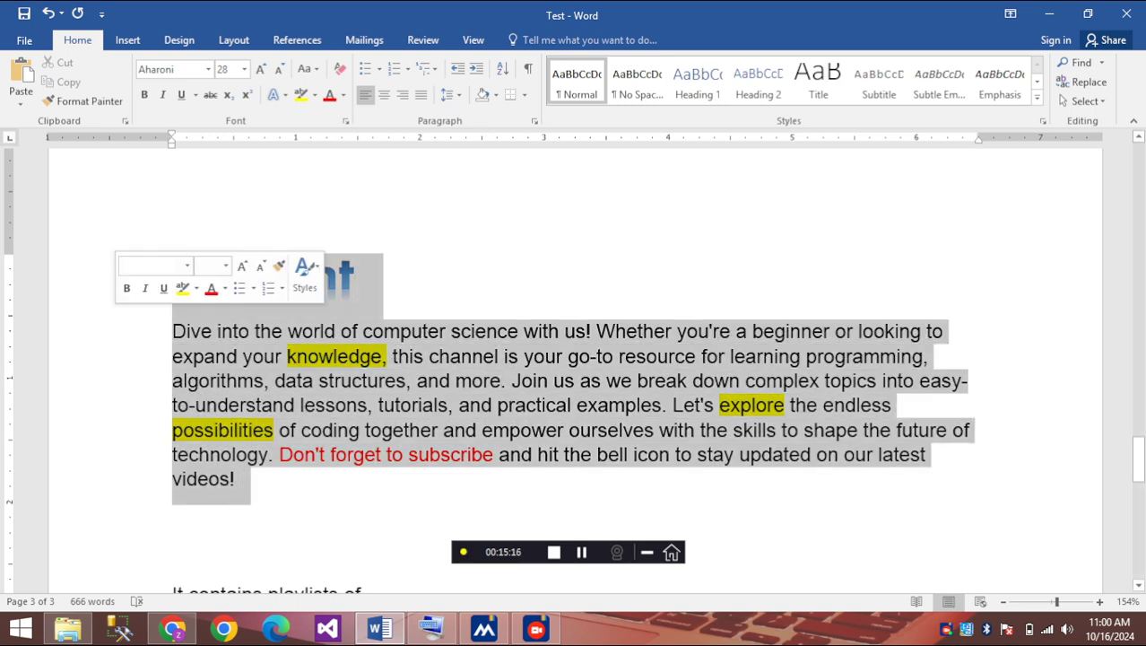
left_click(173, 516)
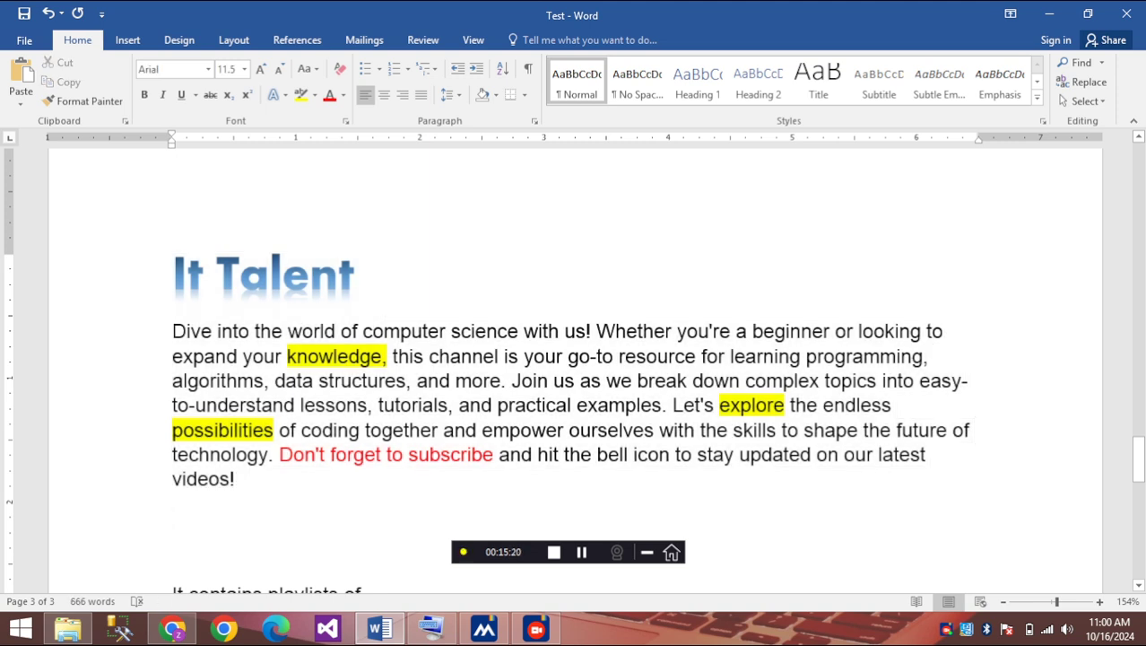
key("ctrl+shift+Up")
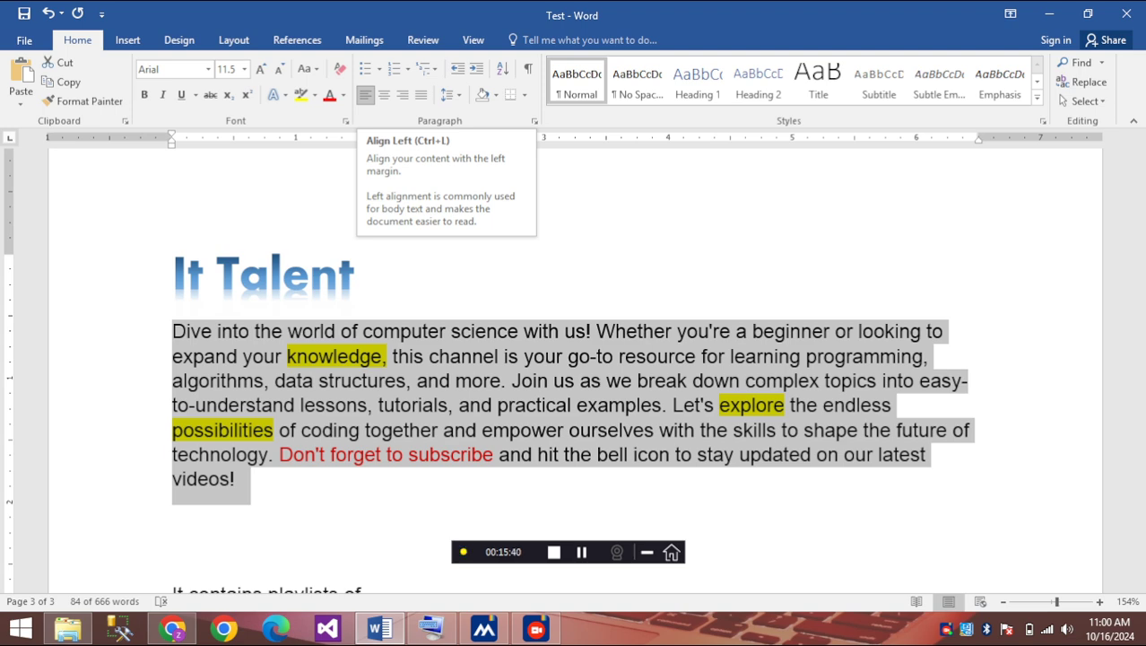
left_click(383, 94)
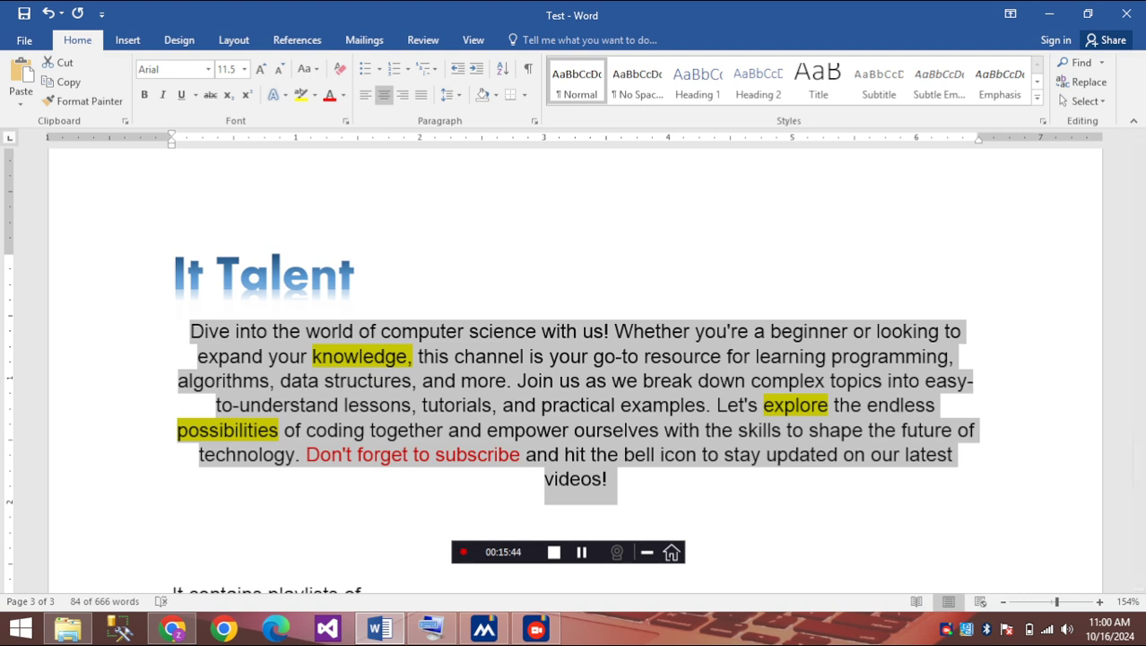
left_click(403, 94)
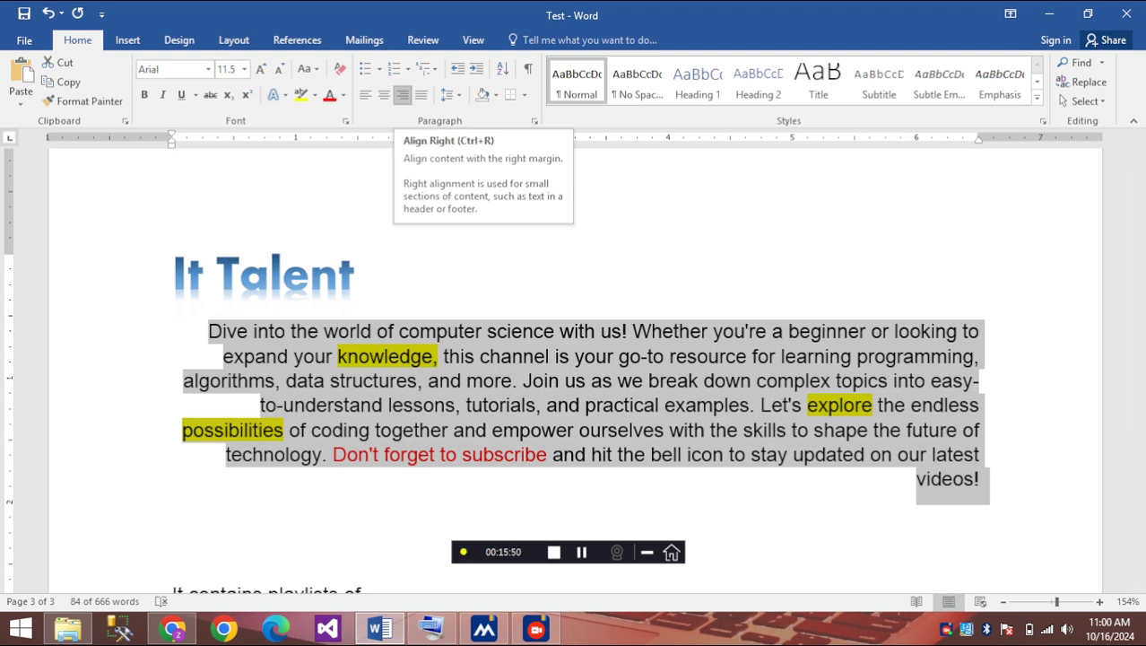
left_click(420, 94)
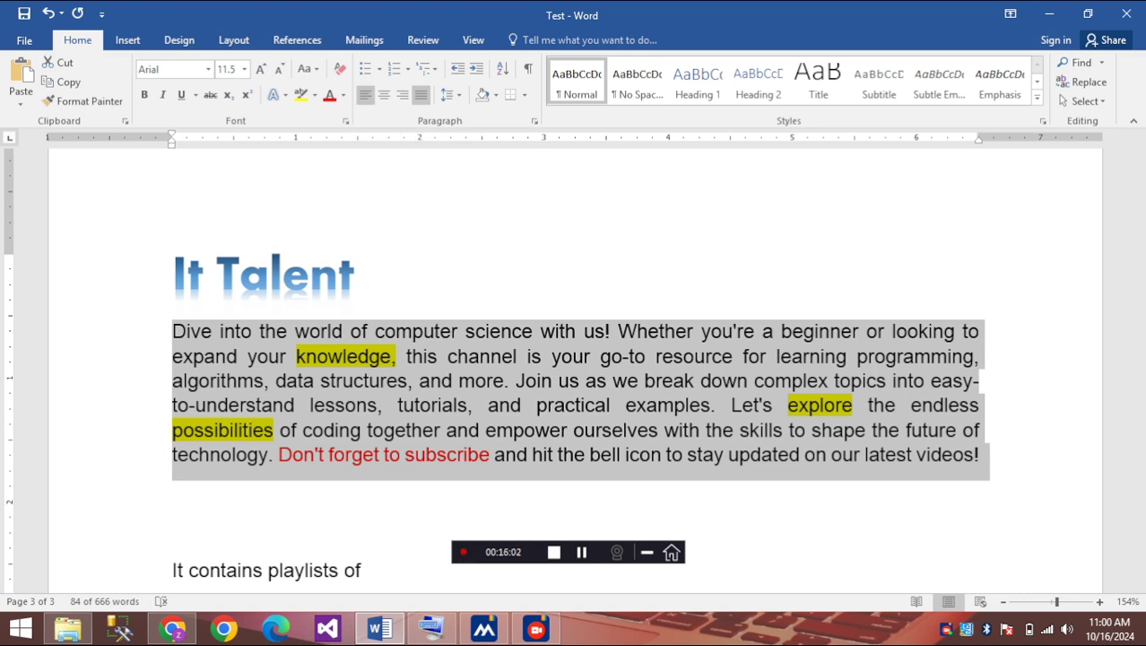
left_click(365, 94)
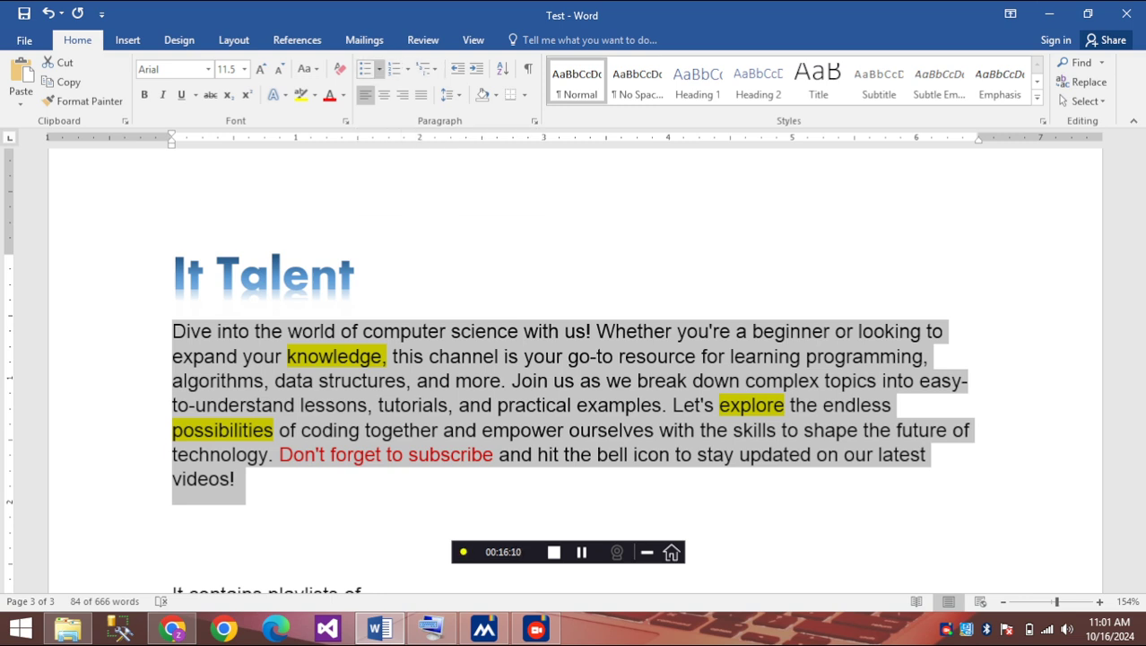
Remove and reapply the bullets on the three playlist items, and switch them to the multicolored cross-shaped bullet
scroll(574, 359, "down", 3)
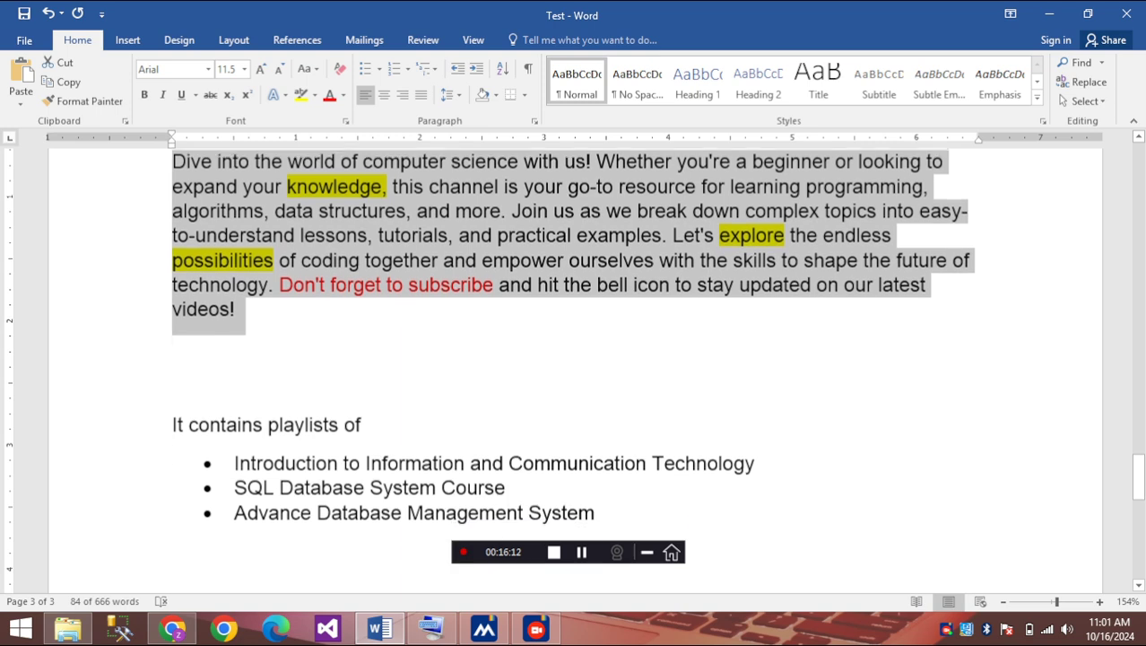
scroll(574, 358, "down", 3)
scroll(574, 359, "up", 5)
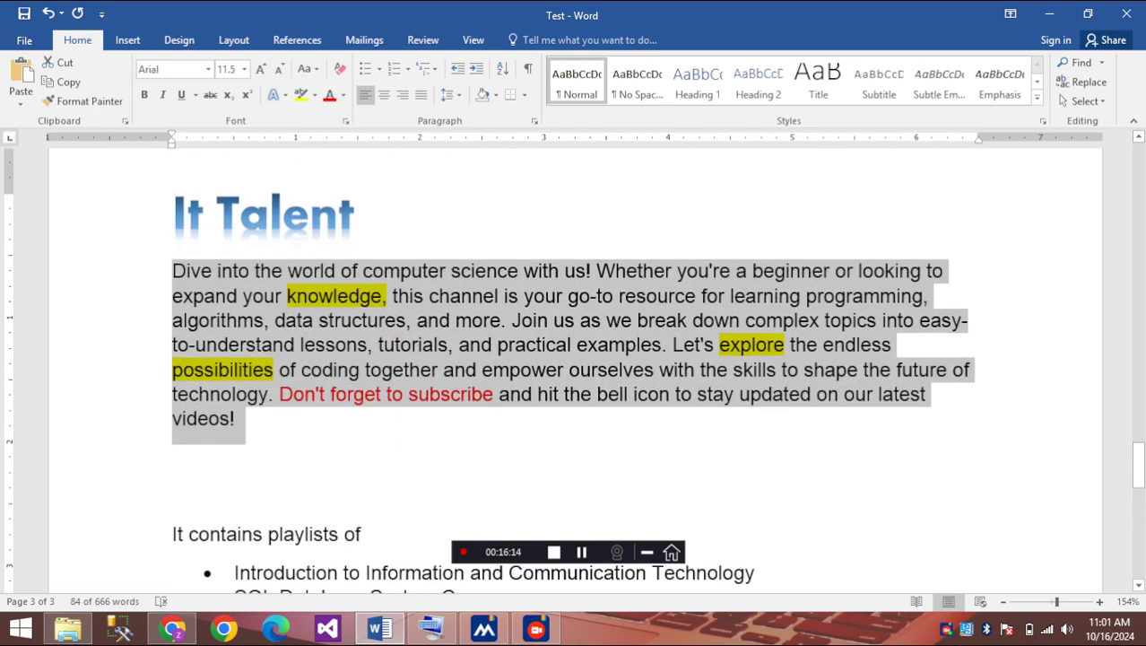
scroll(574, 358, "down", 3)
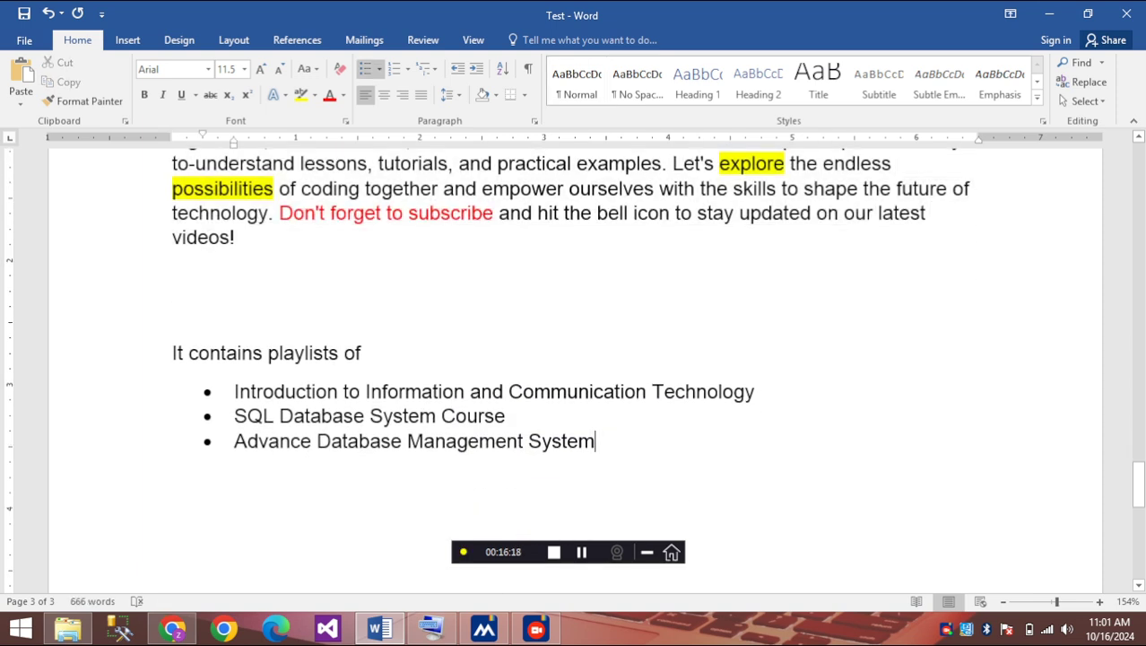
left_click_drag(595, 440, 234, 391)
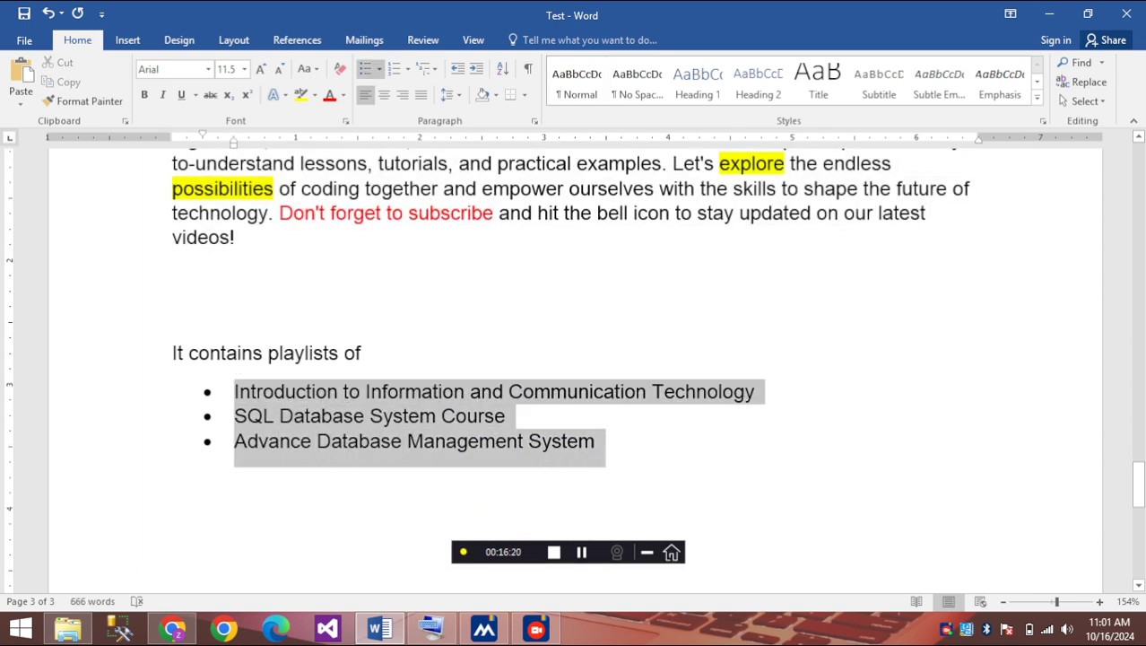
left_click(364, 69)
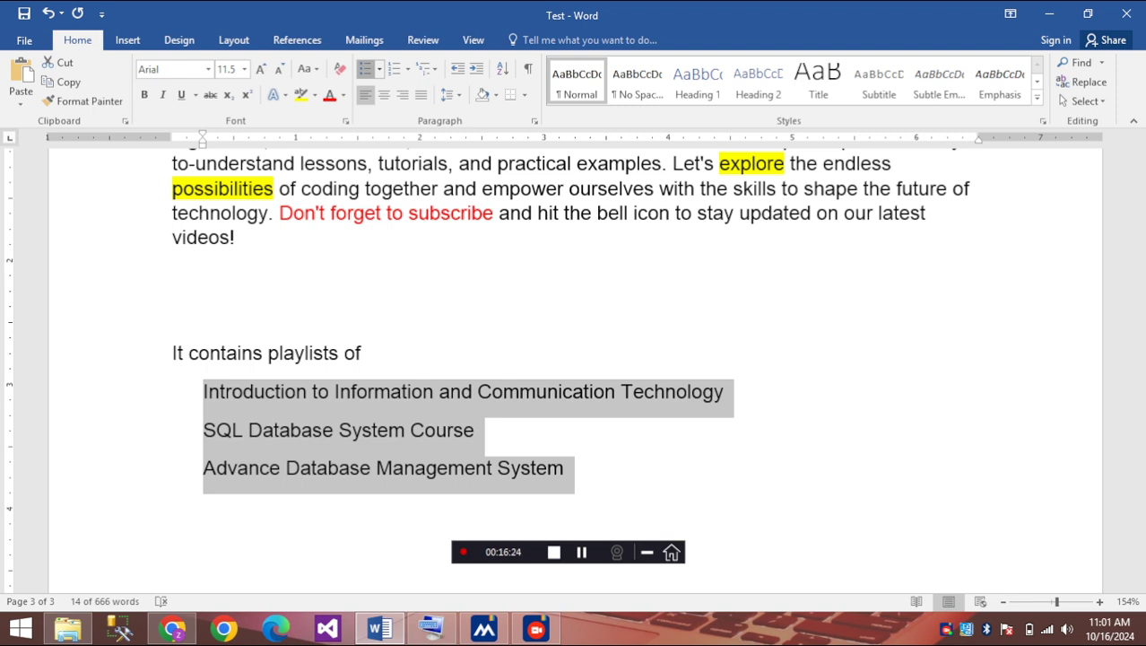
left_click(365, 68)
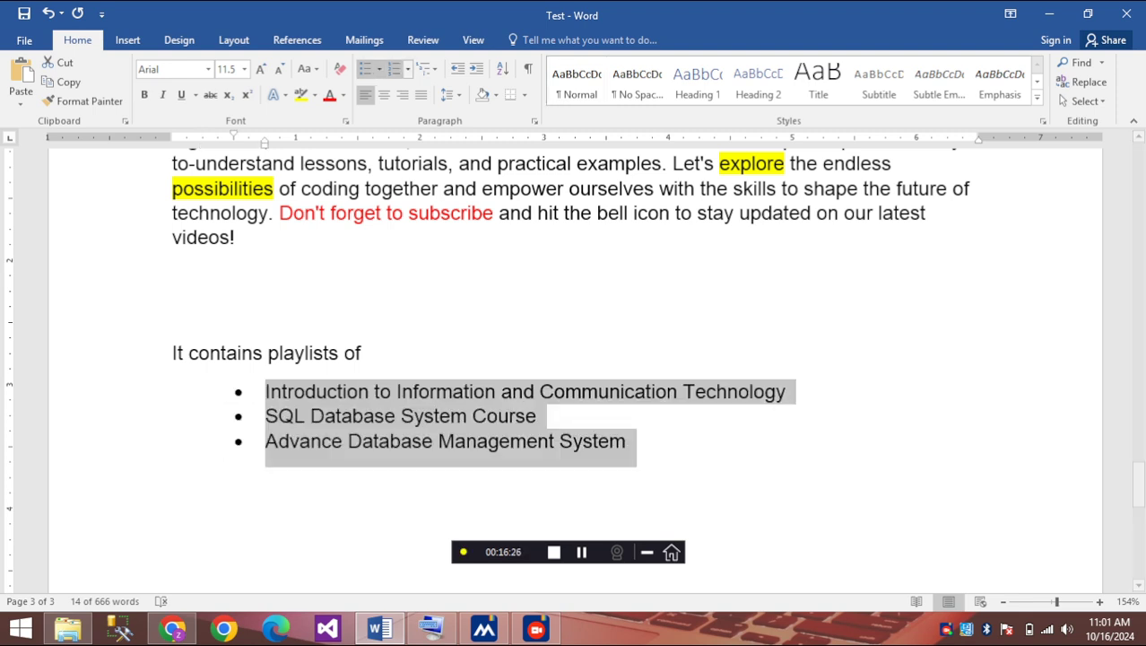
left_click(380, 69)
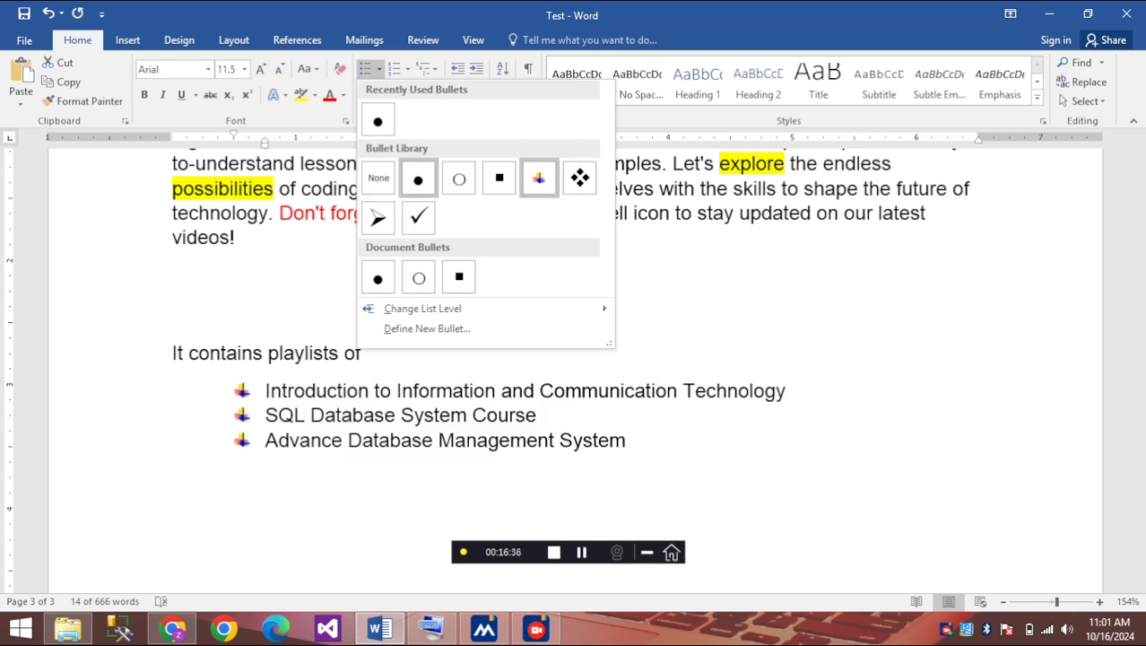
left_click(538, 177)
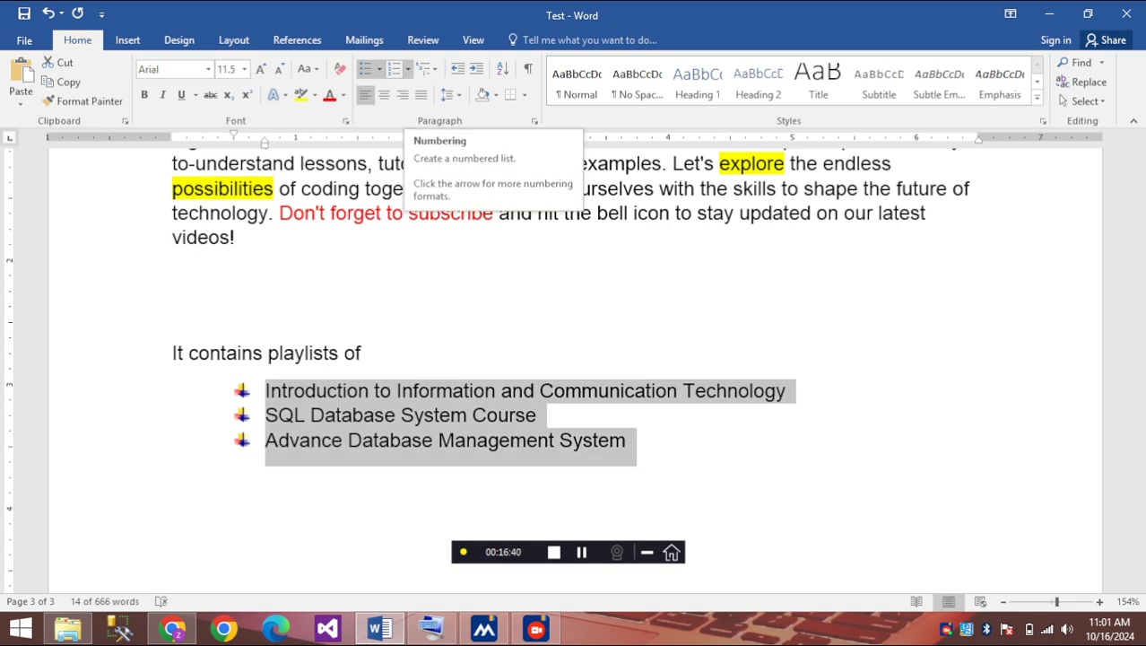
Number the three playlist items with the 1. 2. 3. format, and change the numbering to the a) b) c) format
left_click(406, 69)
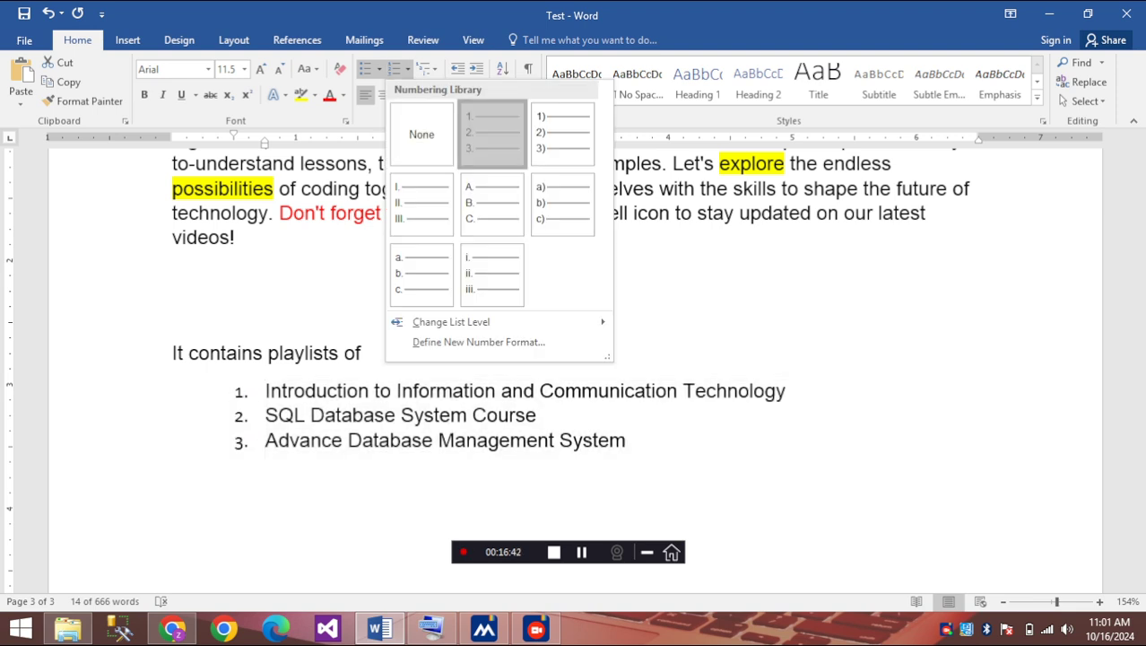
left_click(491, 134)
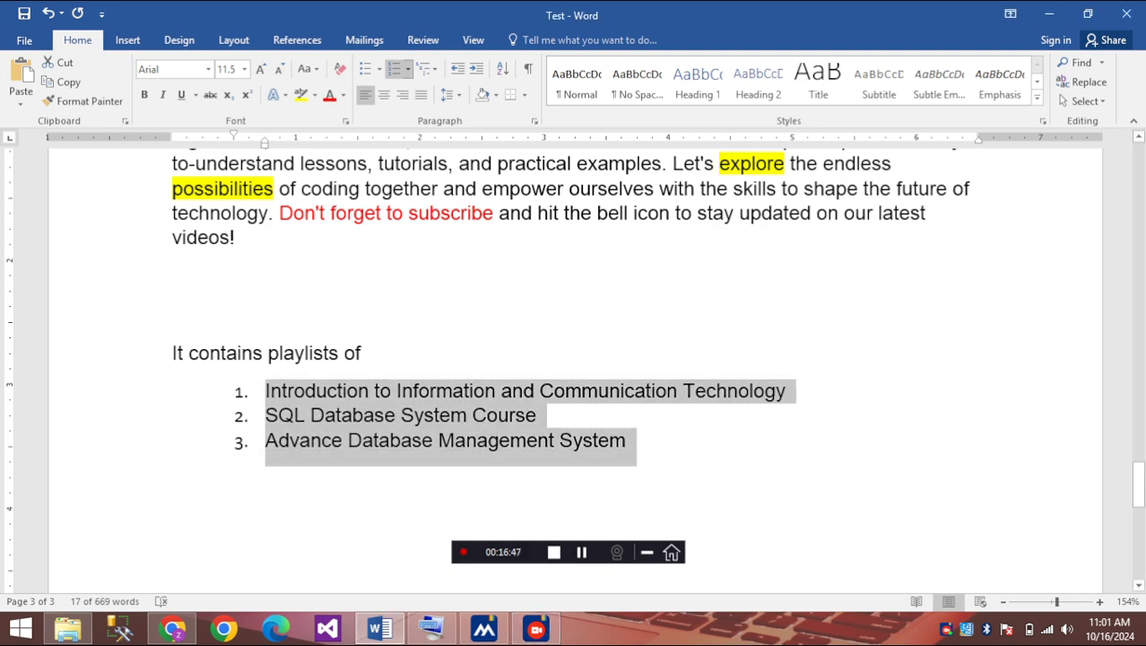
left_click(407, 69)
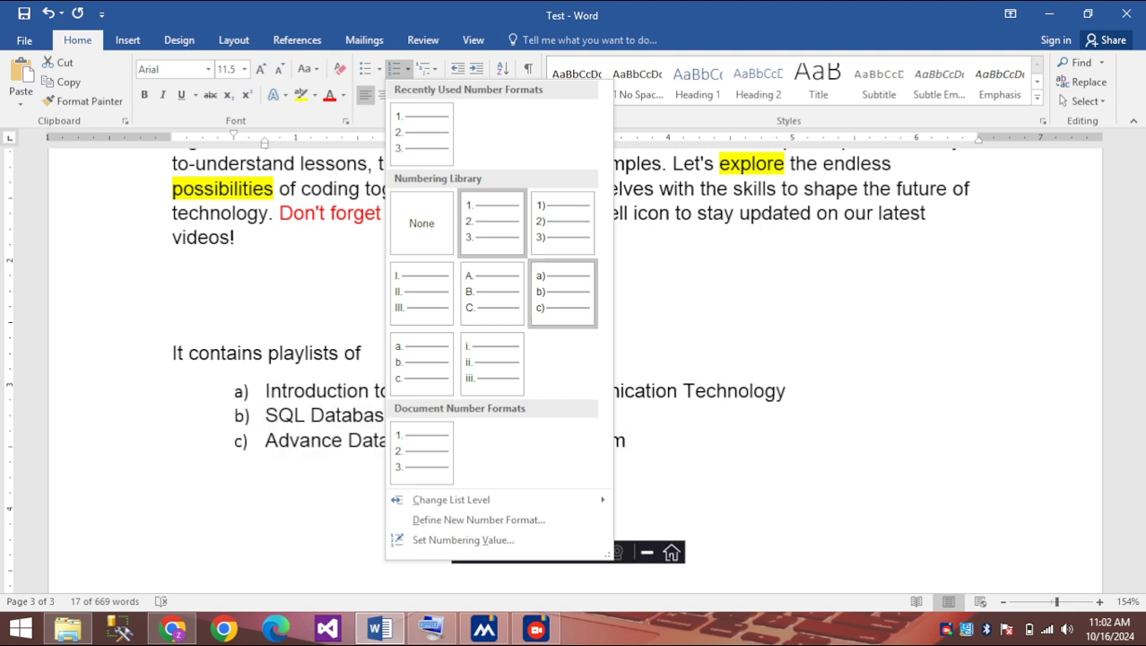
left_click(562, 293)
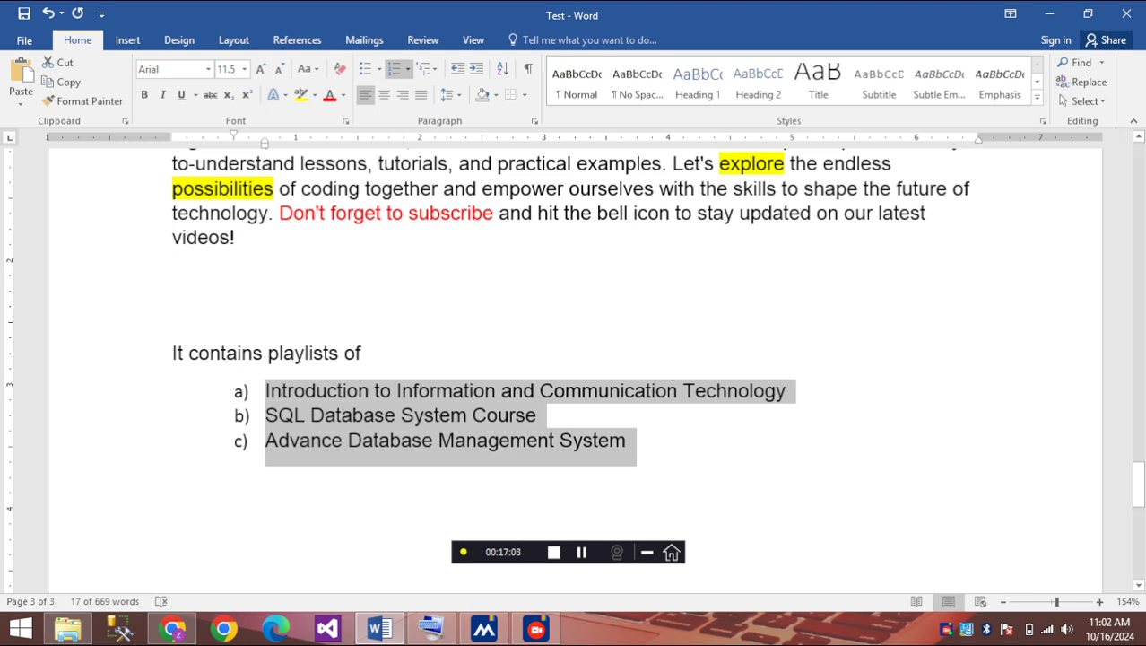
Insert two blank lines between the "It Talent" heading and the "Dive into the world" paragraph
scroll(570, 368, "up", 3)
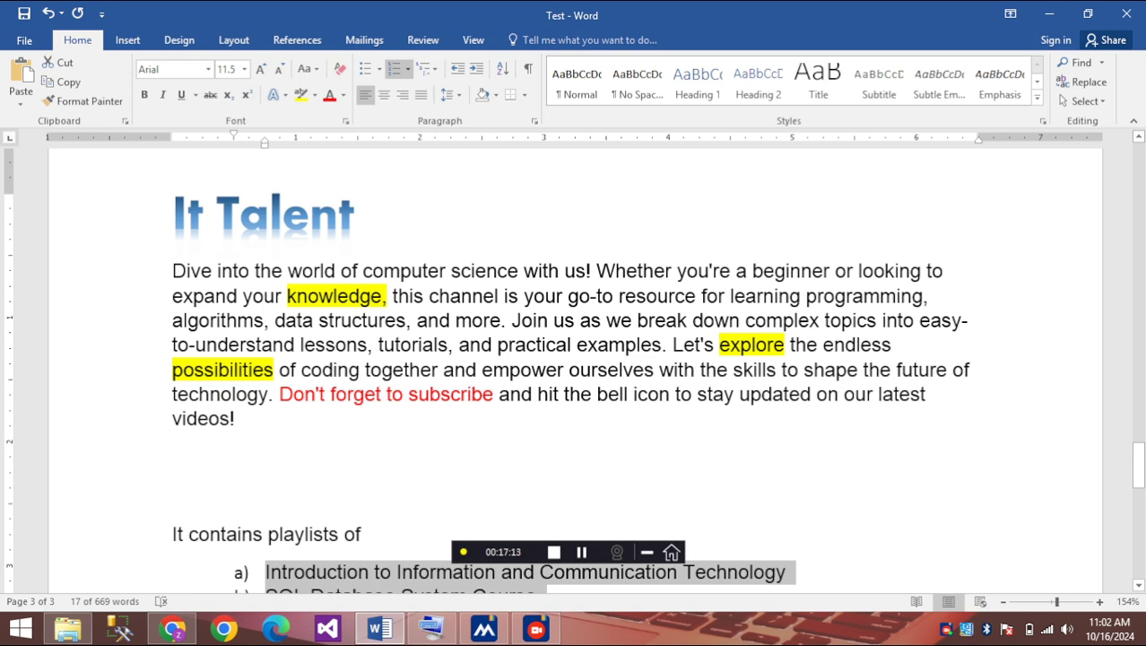
left_click(355, 215)
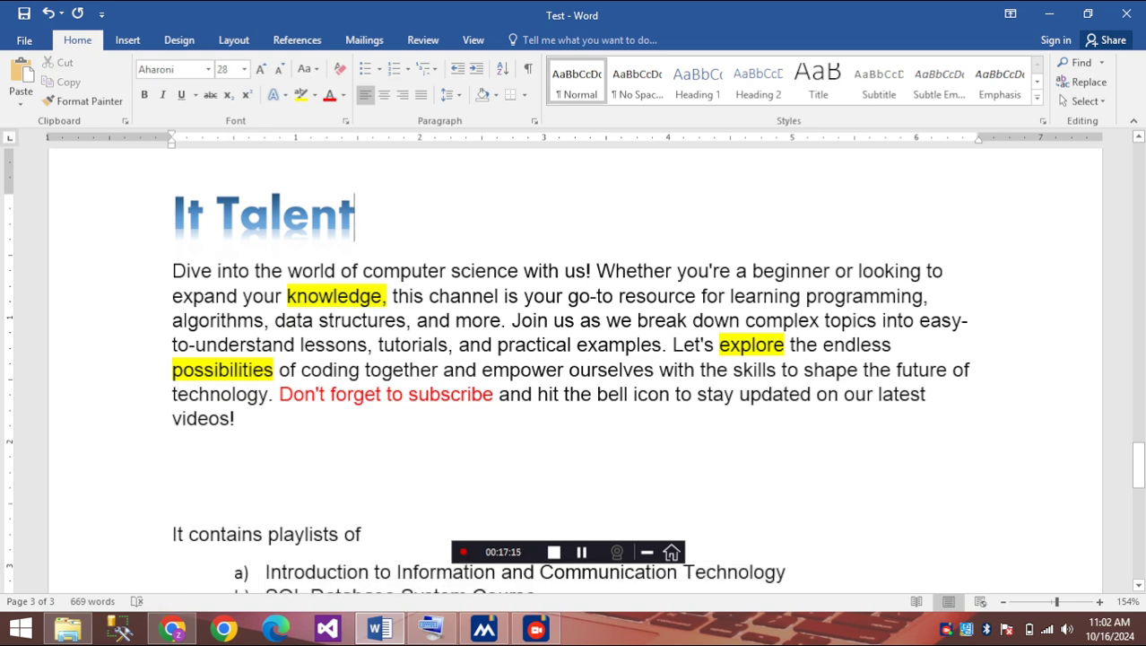
key("Return")
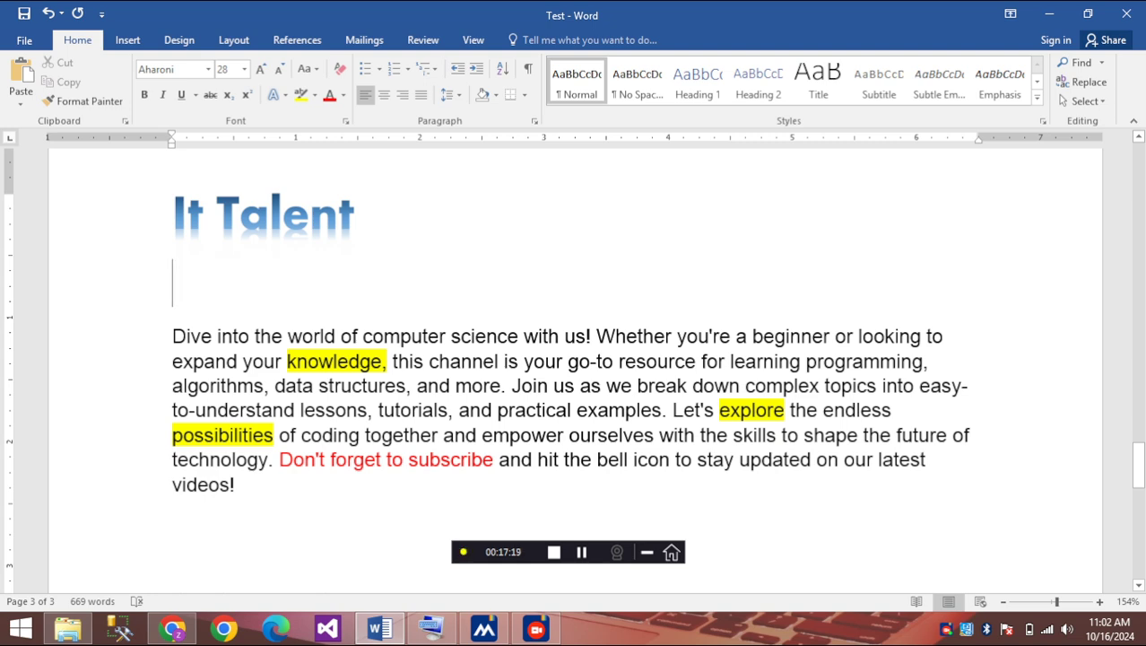
left_click(172, 337)
key("Return")
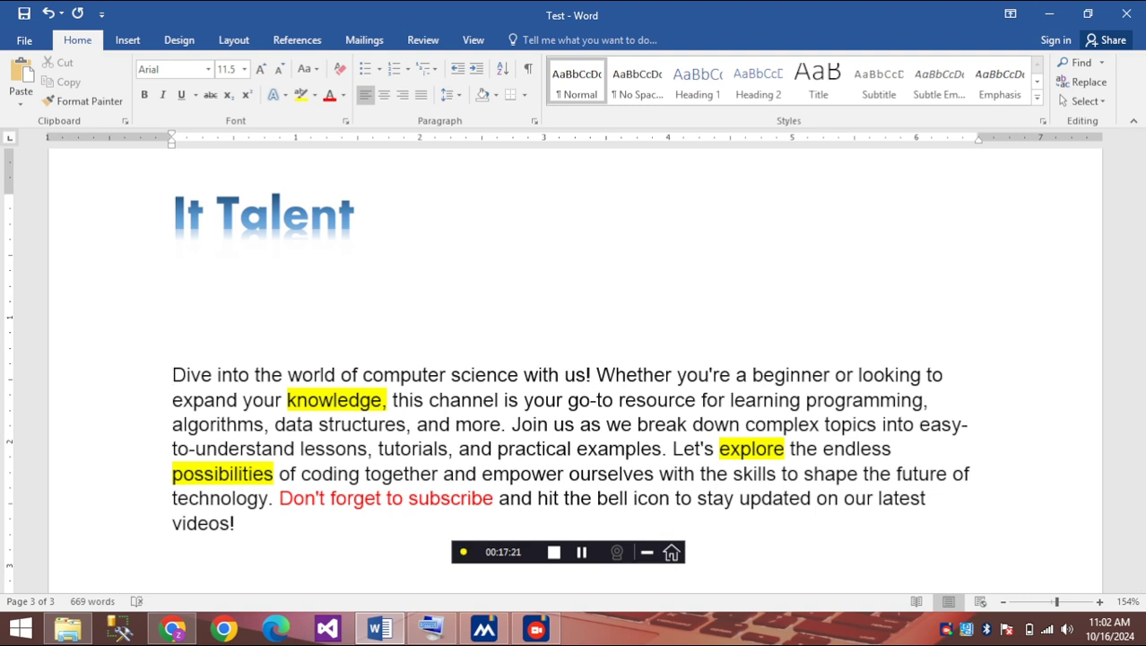
Enter "DBS" and "AICT" on two separate lines above the "Dive into the world" paragraph
left_click(172, 336)
type("DBS AICT")
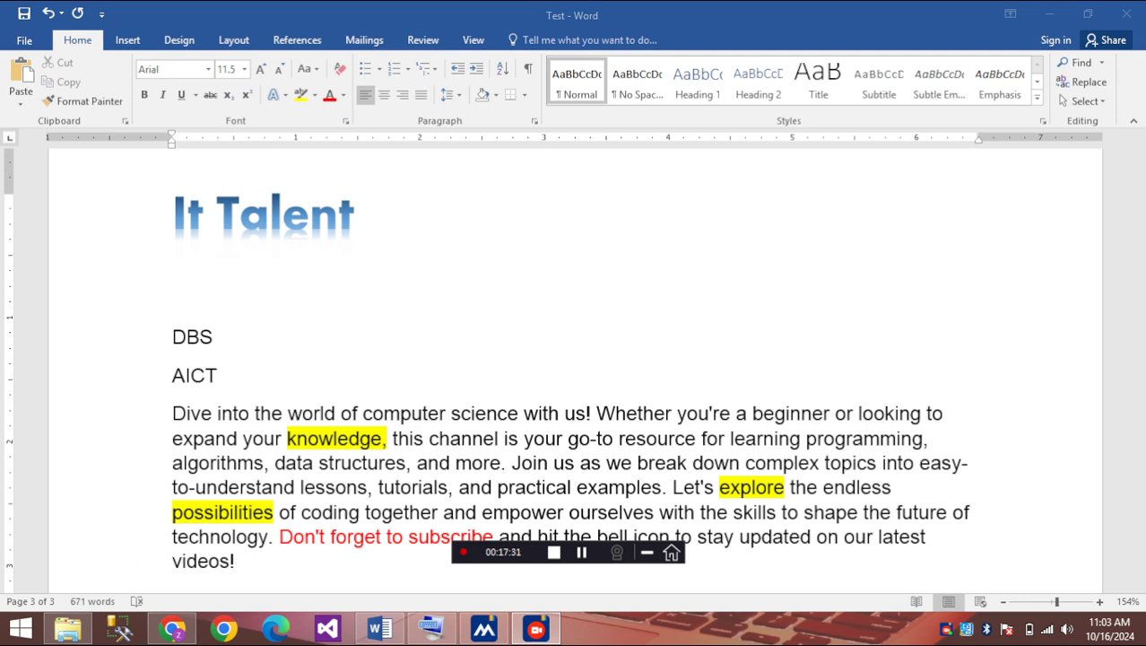
left_click(219, 376)
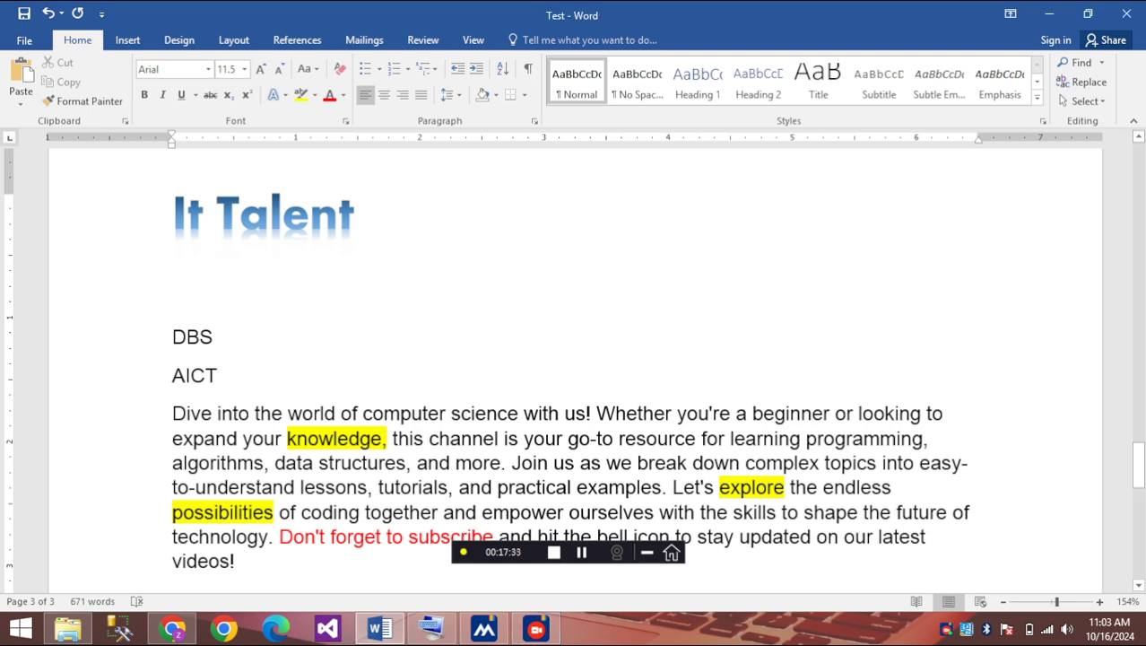
Enlarge the "DBS" and "AICT" lines to 14 pt and make them bold
left_click(148, 339)
left_click_drag(148, 339, 148, 376)
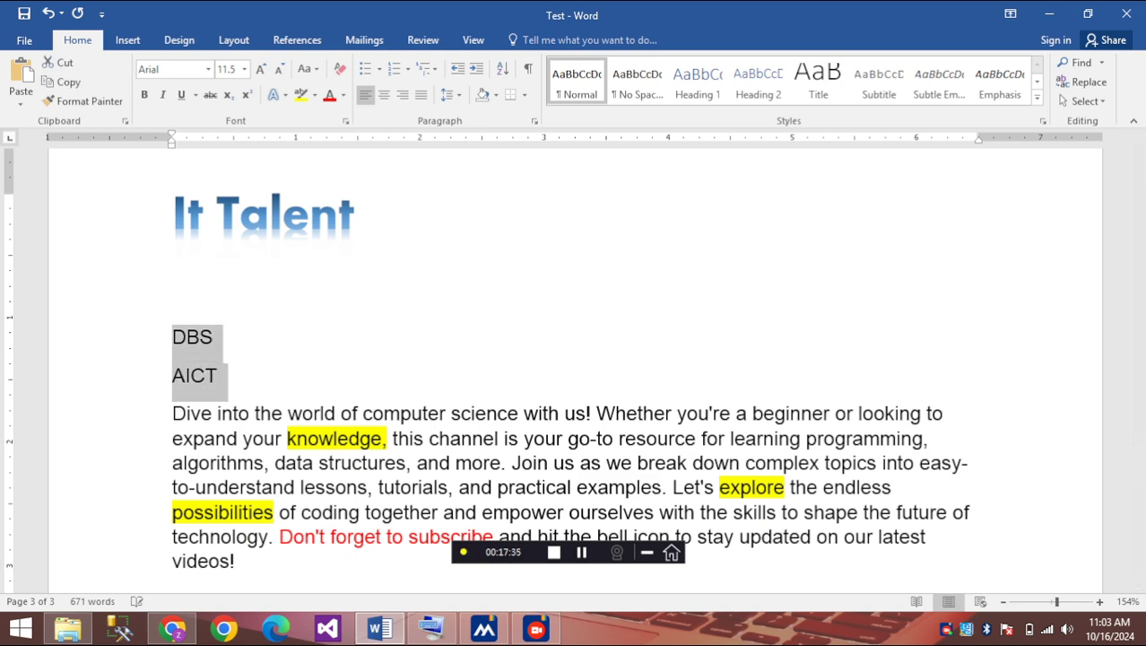
left_click(260, 69)
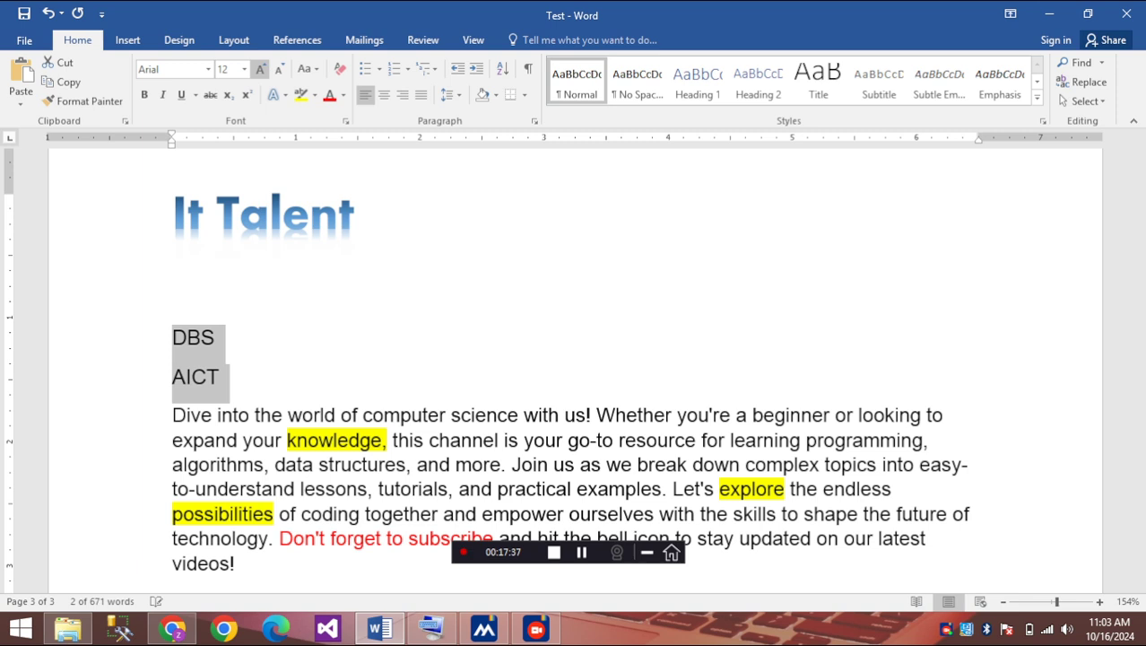
left_click(260, 69)
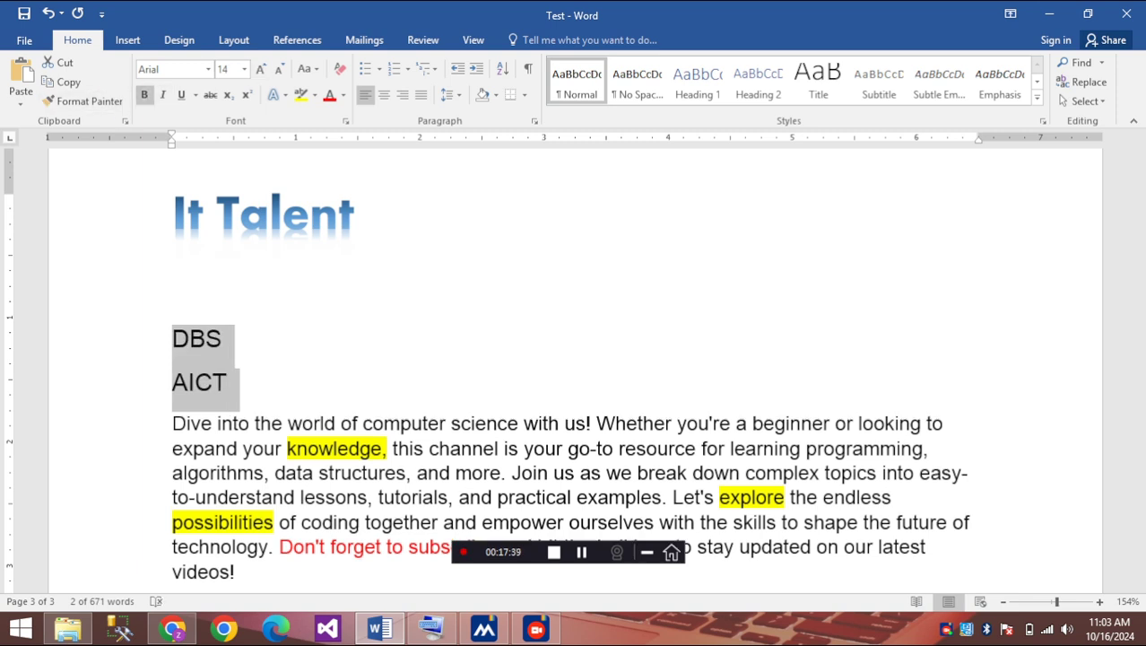
left_click(144, 94)
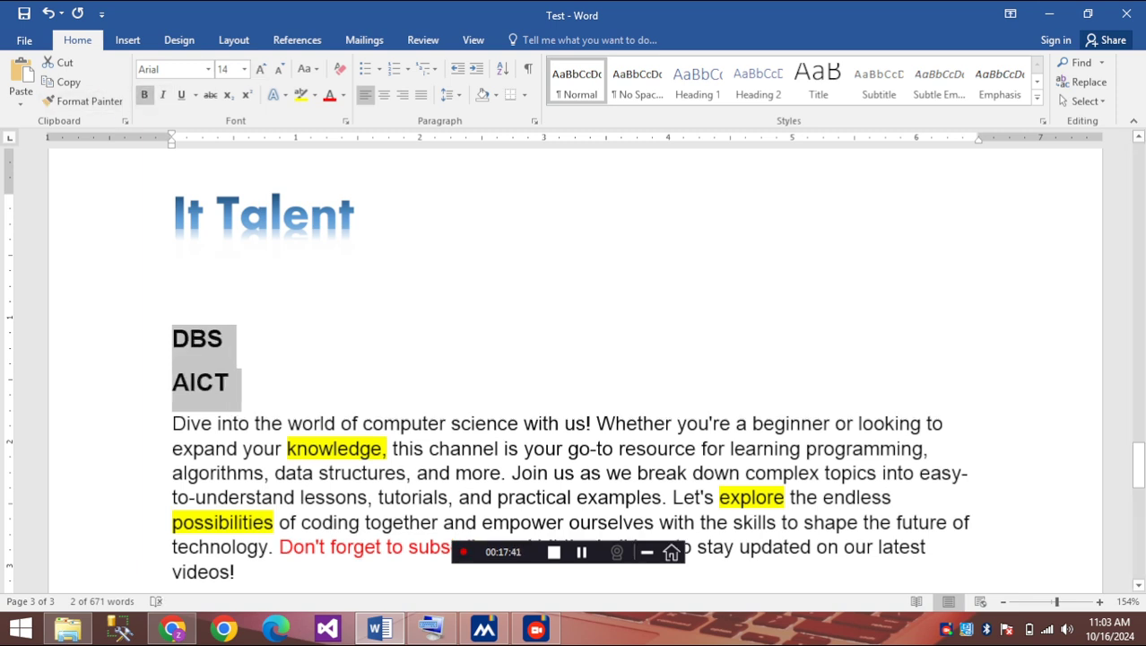
Apply the a) multilevel list format to the lines from the "It Talent" heading through "AICT"
left_click_drag(148, 220, 148, 381)
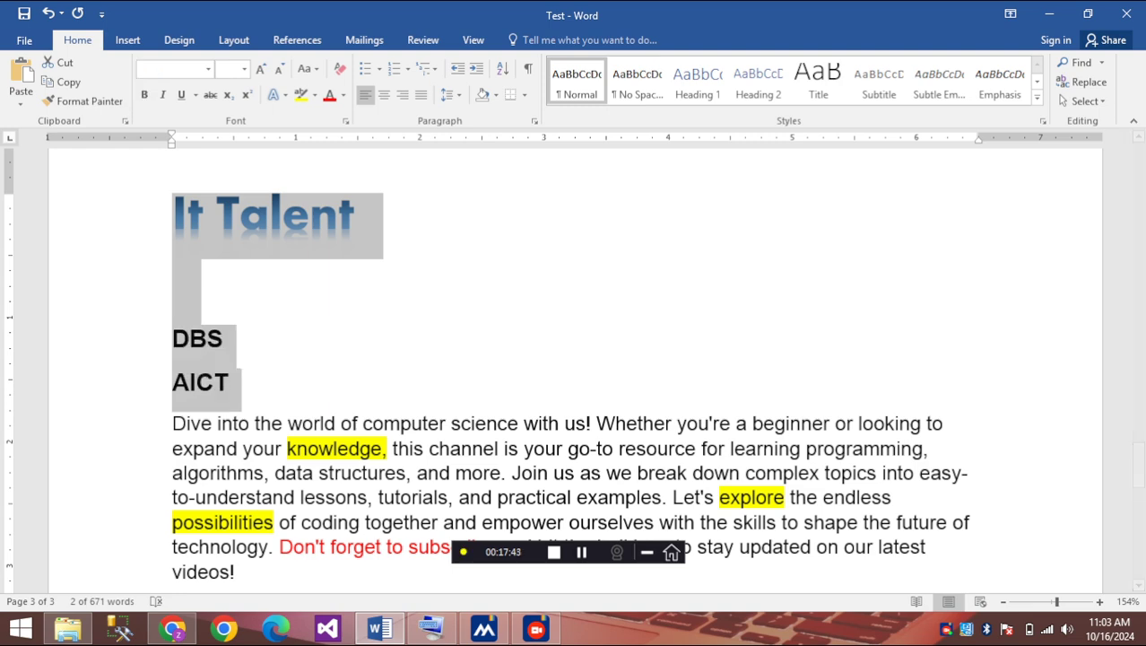
left_click(427, 69)
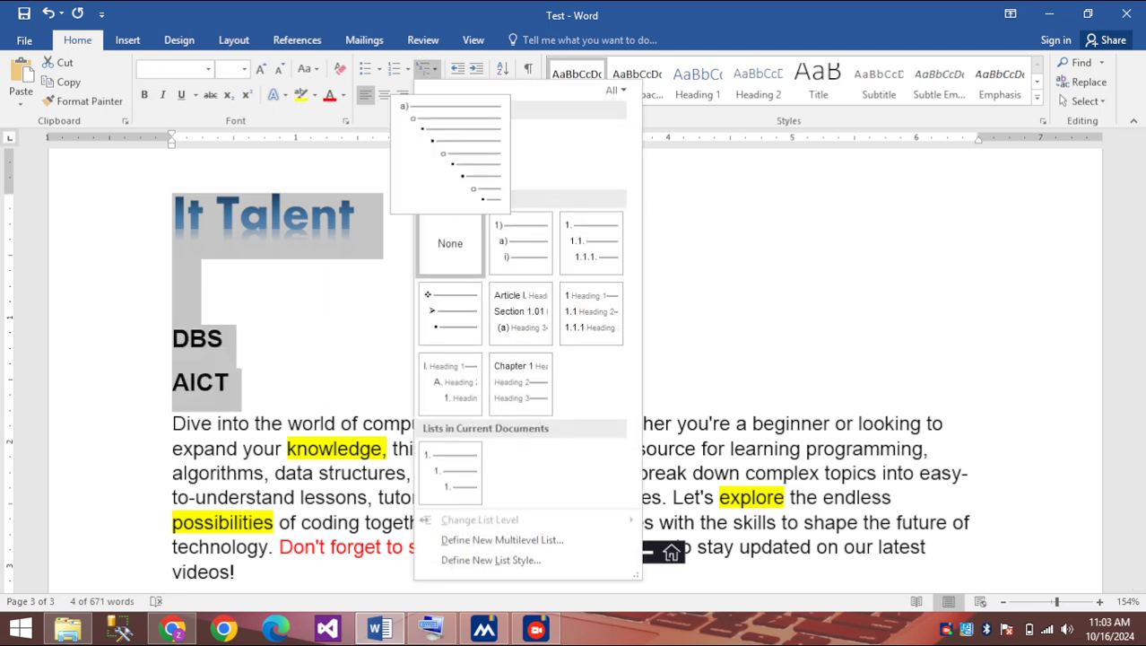
left_click(448, 147)
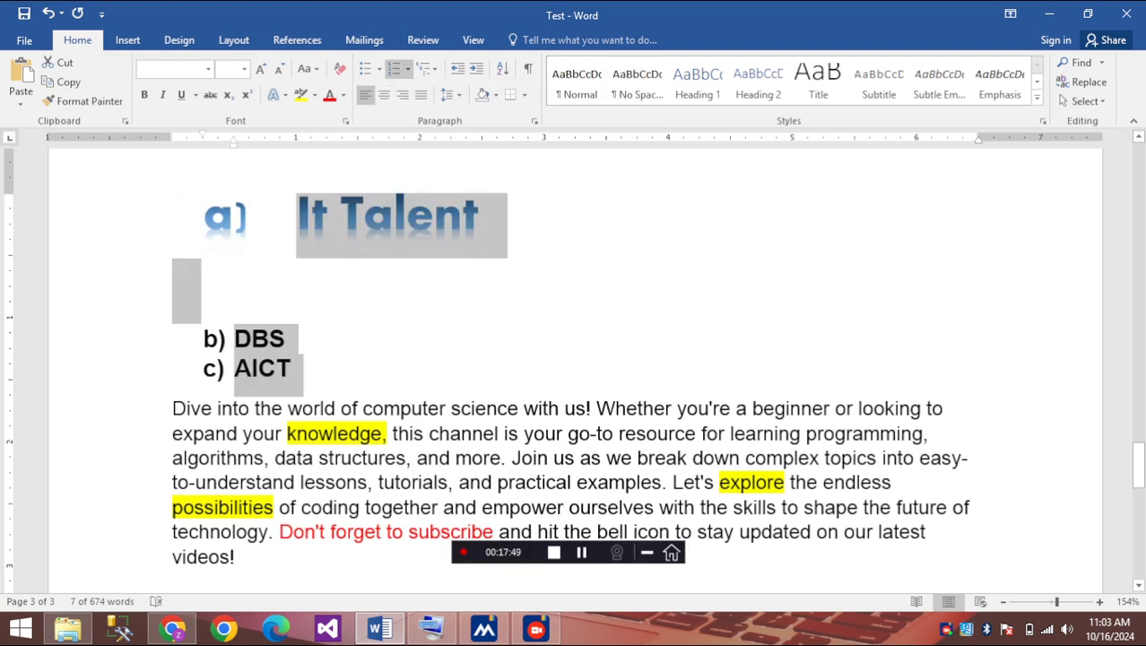
Remove the list lettering from the "It Talent" heading and from the "AICT" line
left_click(297, 218)
key("BackSpace")
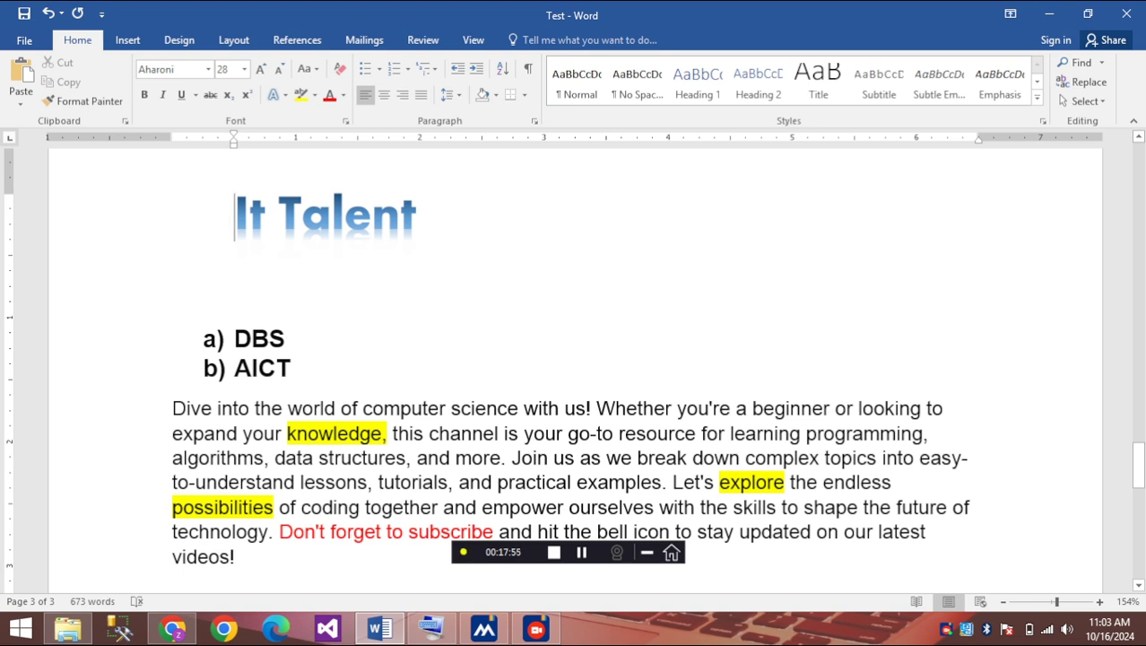
left_click(234, 369)
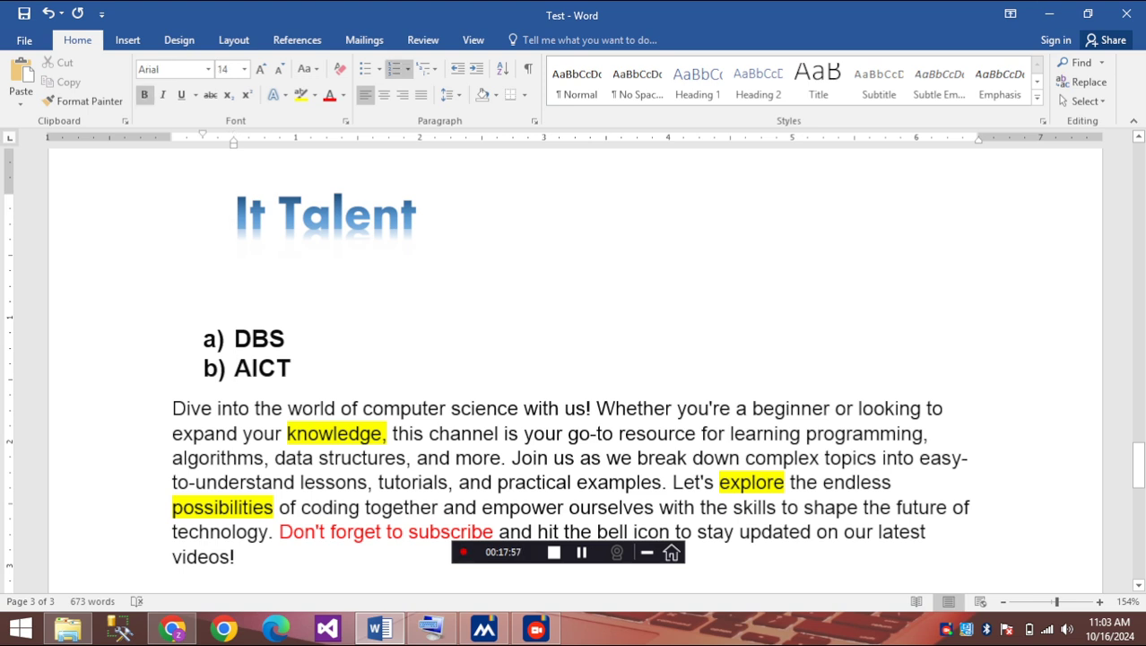
key("BackSpace")
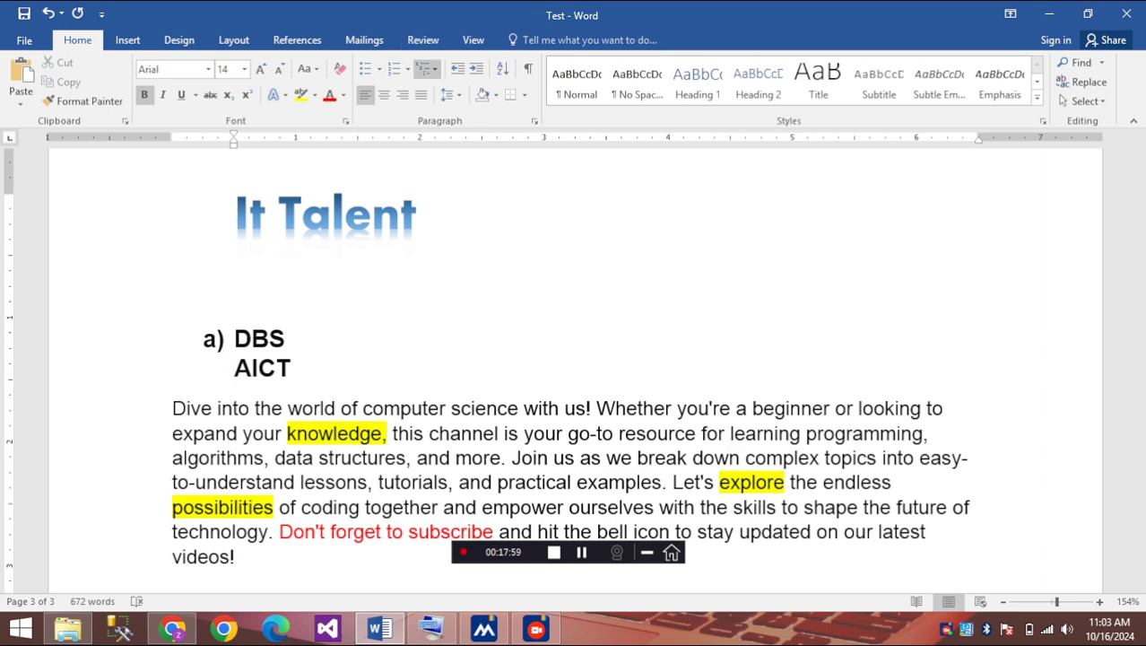
Apply the "1 Heading 1, 1.1 Heading 2, 1.1.1 Heading 3" multilevel list format to the "AICT" line
left_click(425, 68)
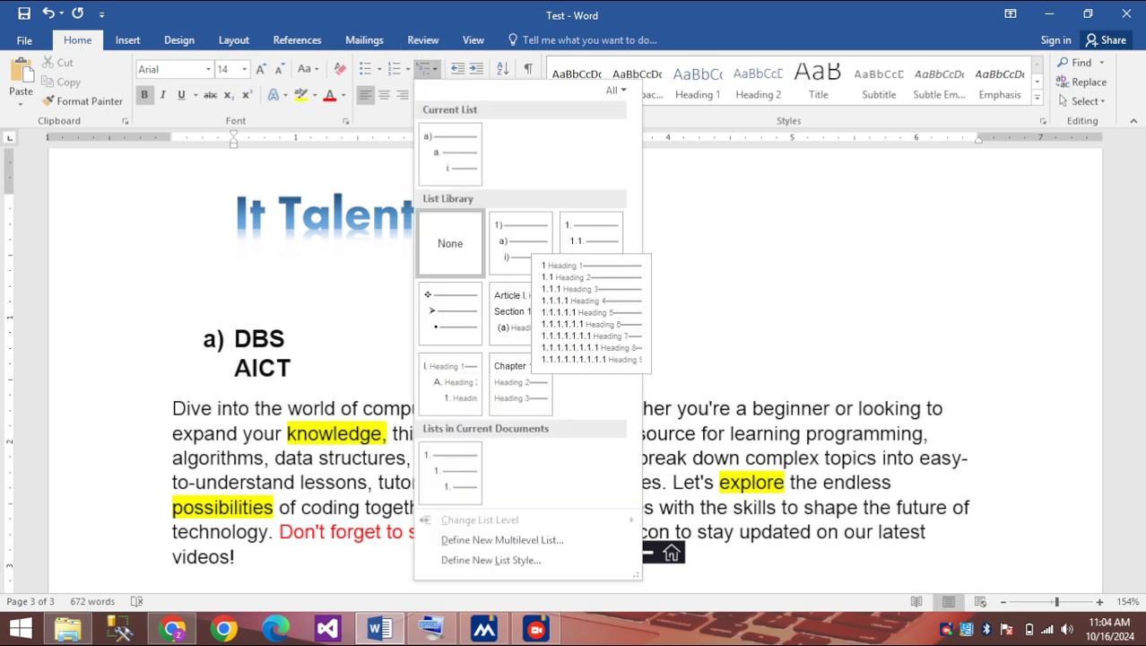
left_click(591, 314)
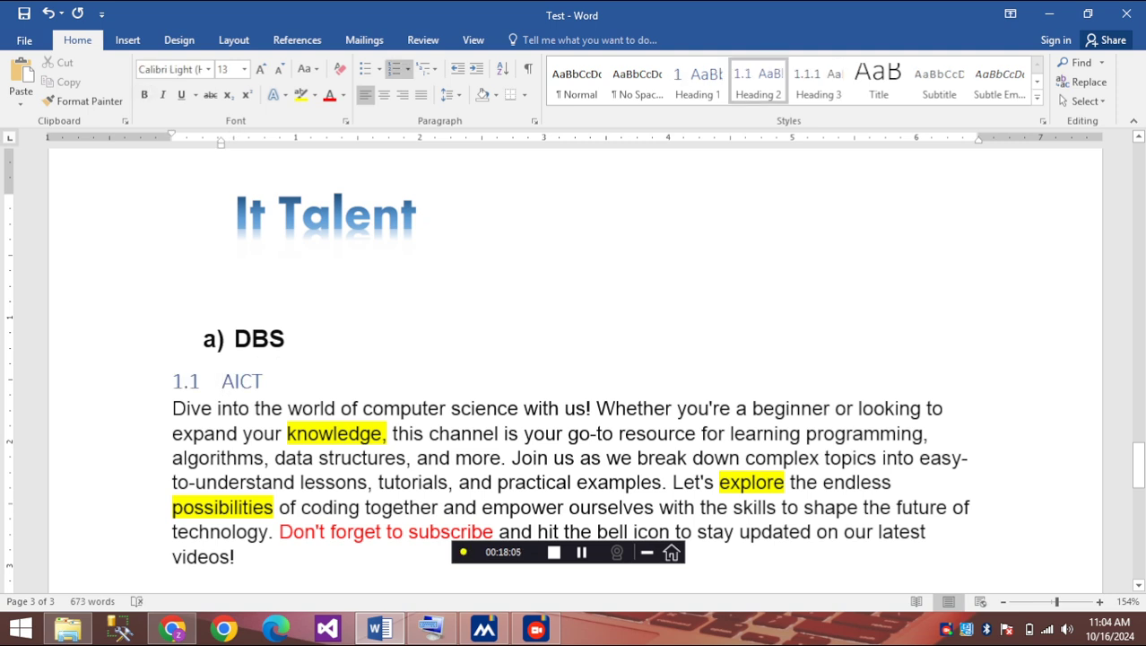
left_click(426, 69)
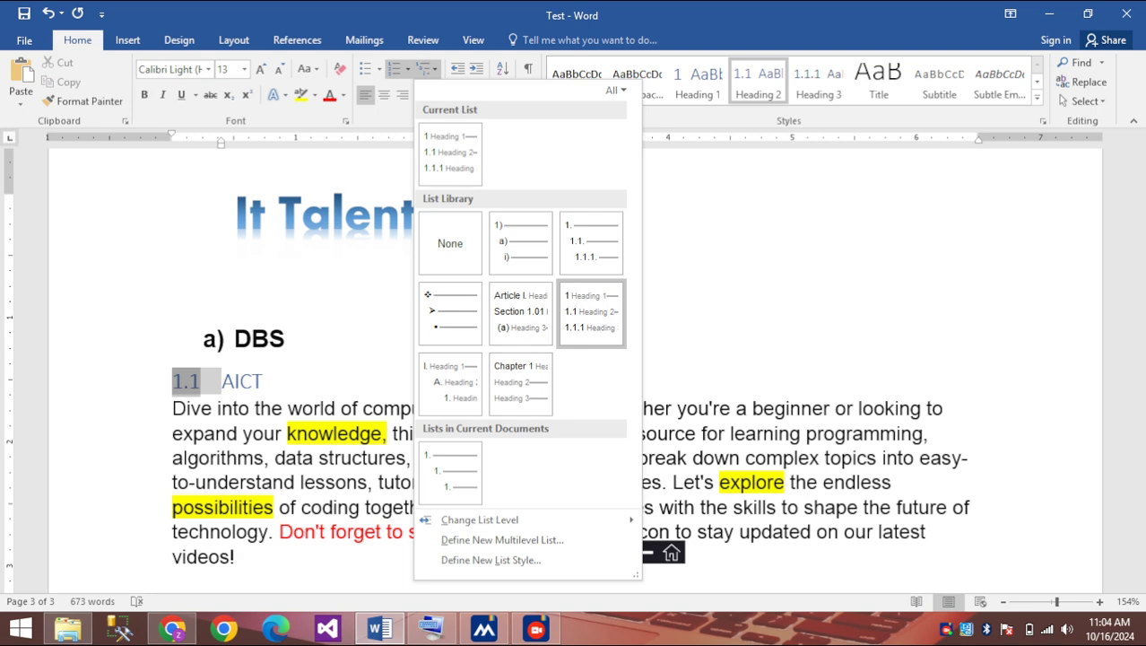
key("Escape")
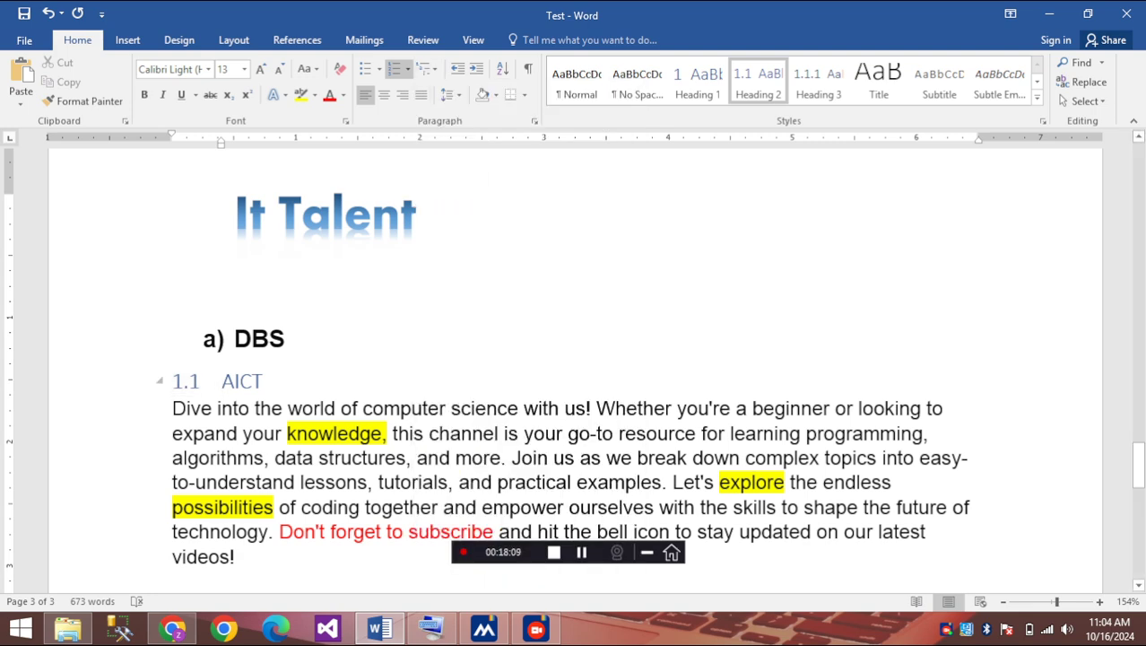
Undo the multilevel lists, the bold and size changes, and the entry of the "DBS" and "AICT" lines
left_click(262, 381)
key("ctrl+z")
key("ctrl+z")
key("ctrl+z")
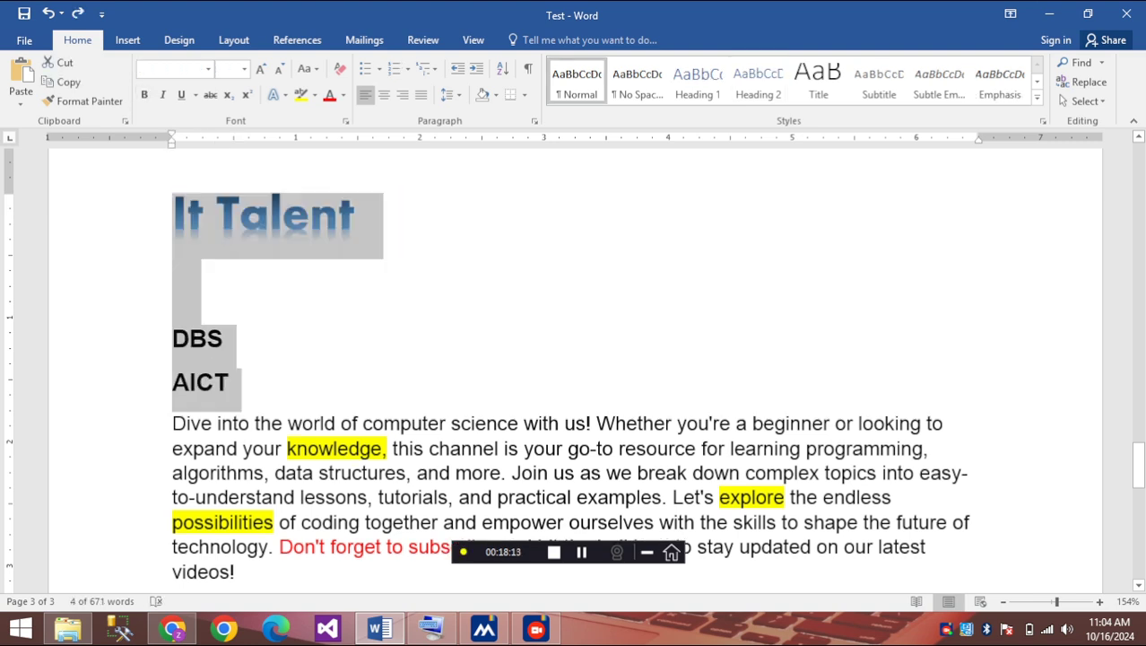
key("ctrl+z")
key("ctrl+z")
key("ctrl+z")
key("ctrl+z")
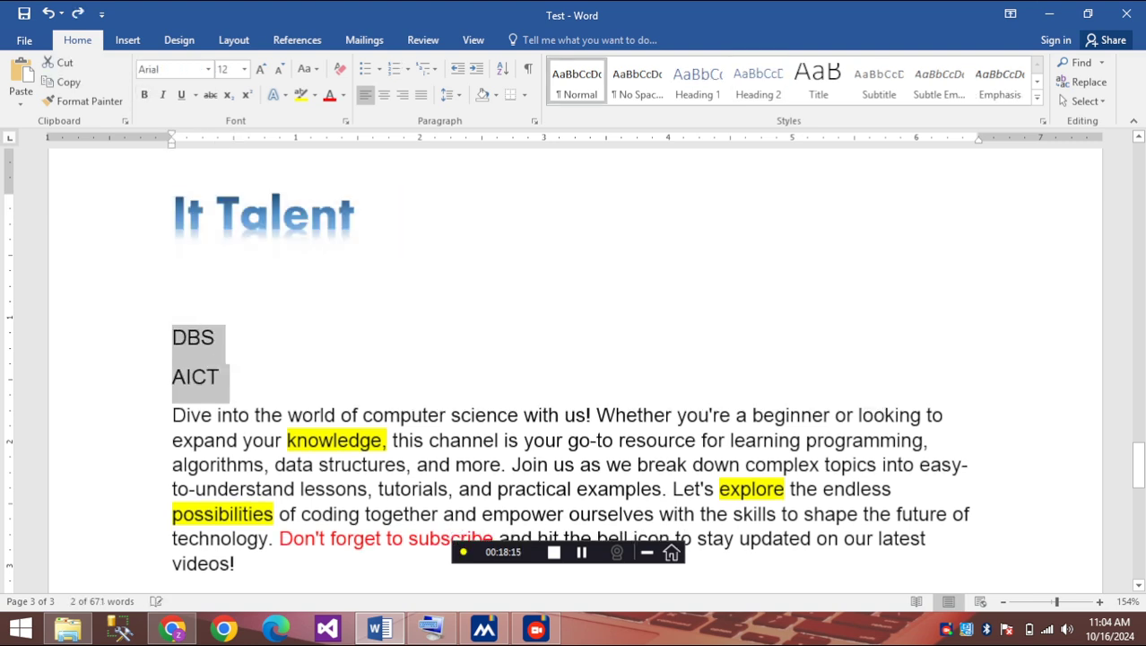
key("ctrl+z")
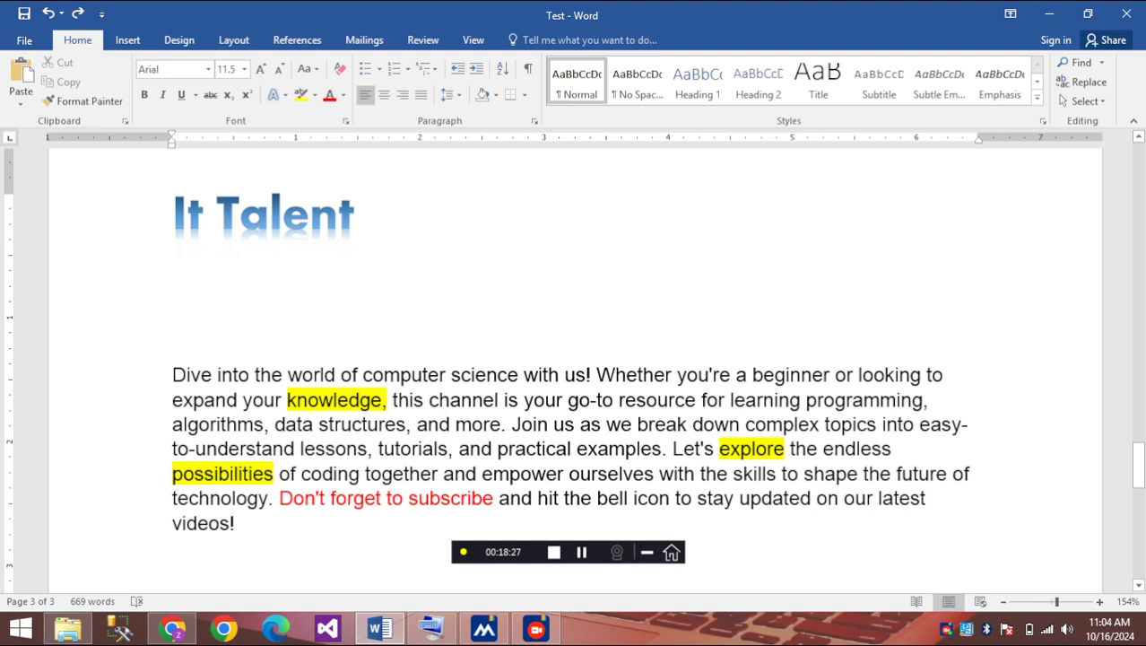
Increase the indent of the "Dive into the world" paragraph by two levels and decrease it back to the margin
left_click(173, 374)
double_click(188, 374)
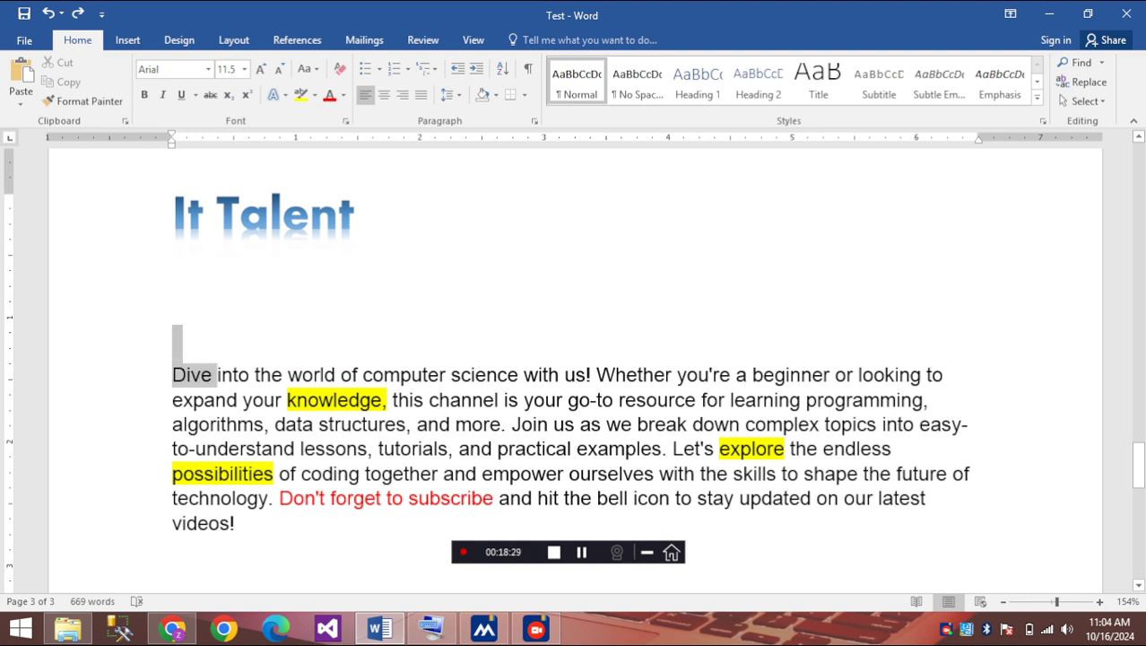
left_click(173, 399)
left_click(172, 374)
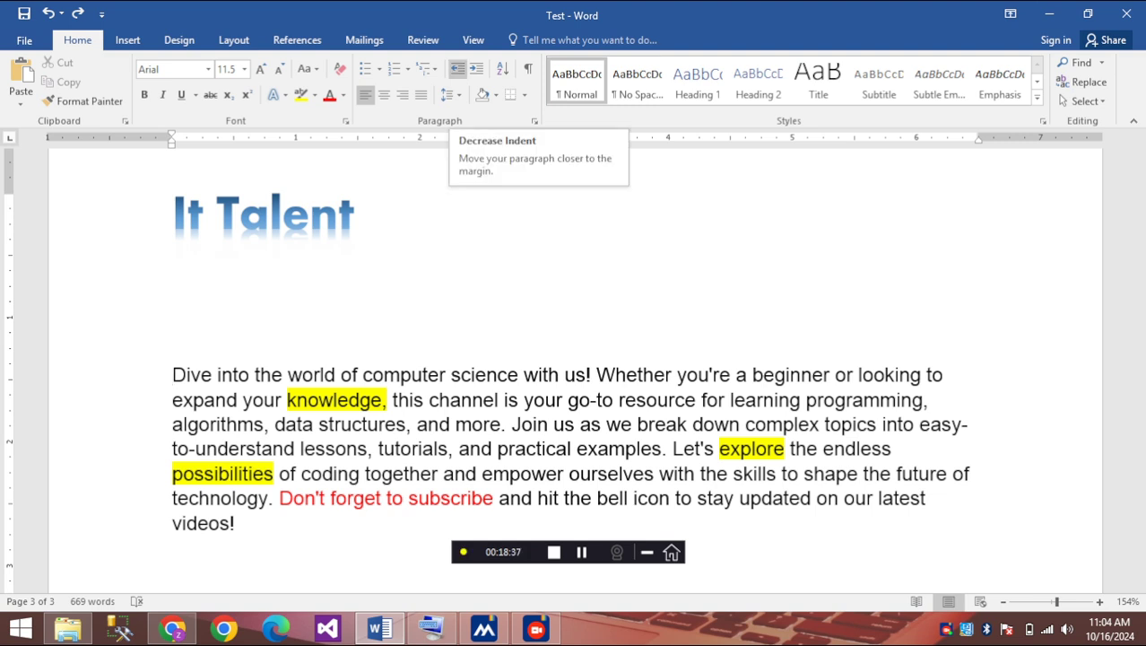
left_click(458, 69)
left_click(458, 69)
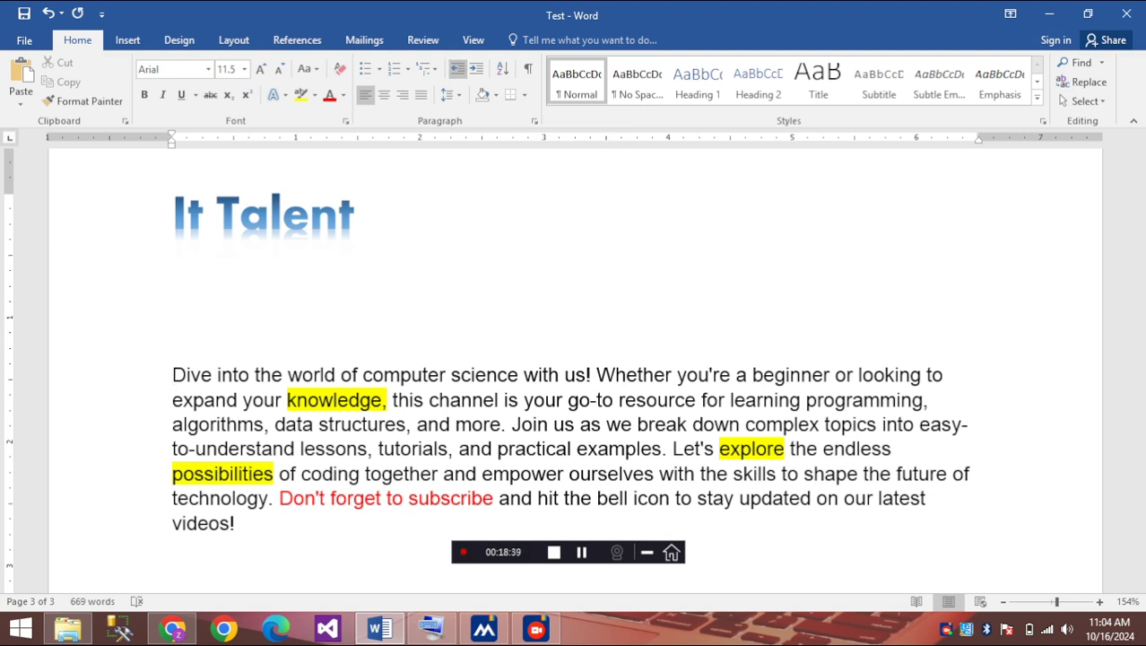
left_click(476, 69)
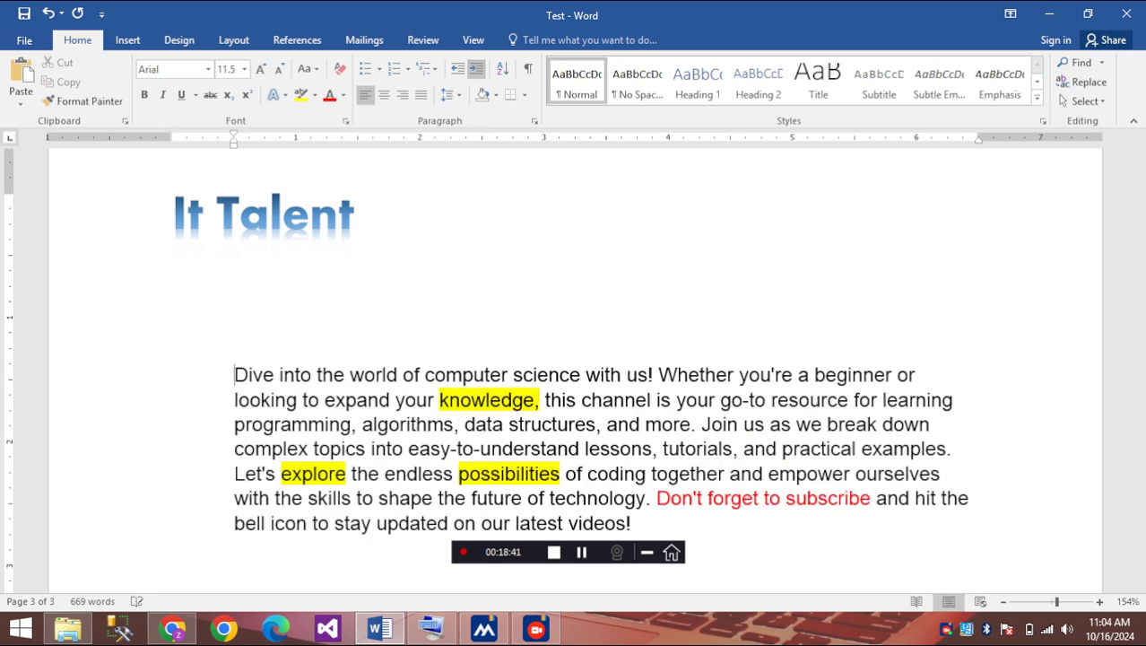
left_click(476, 69)
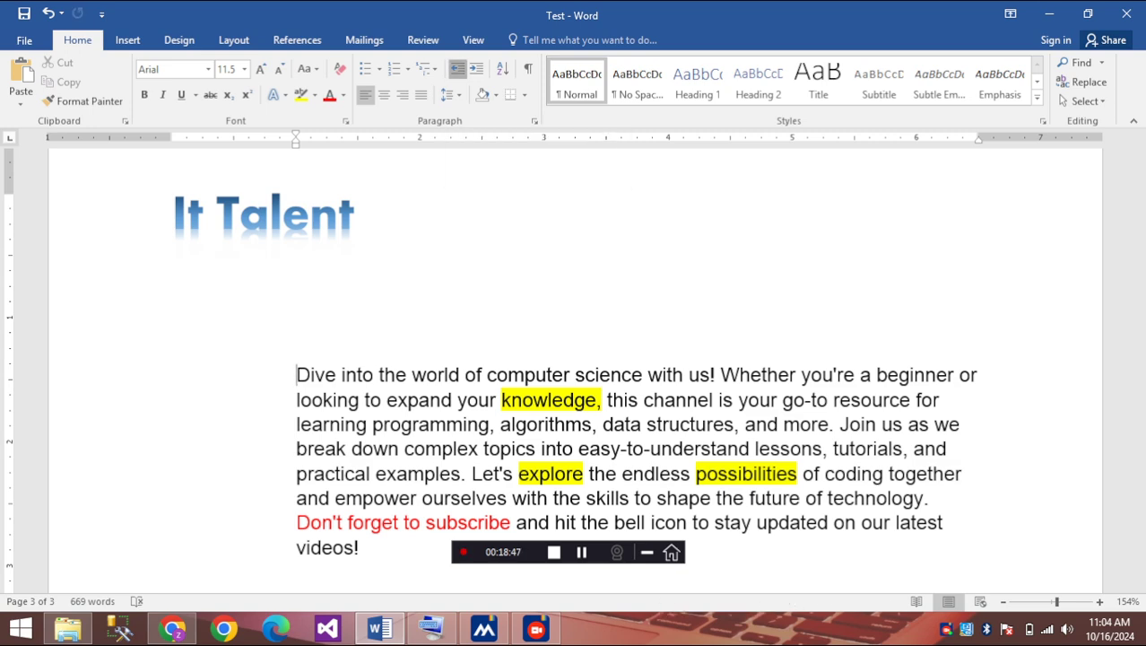
left_click(457, 69)
left_click(457, 69)
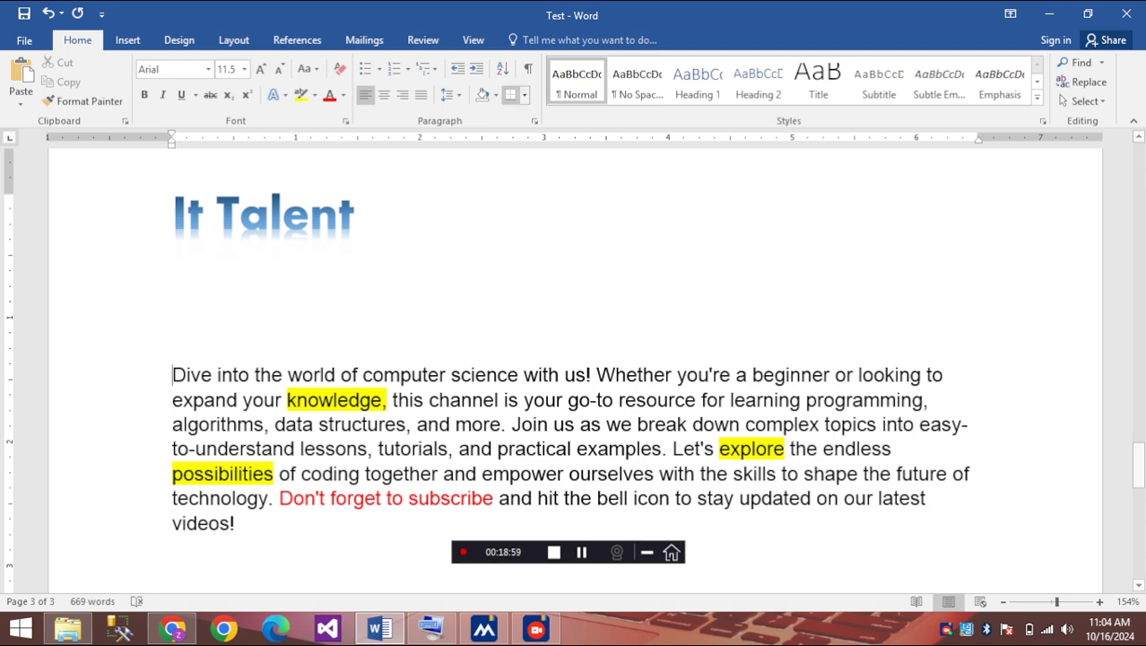
Repeat the two-level indent increase on the same paragraph and return the paragraph to the margin
key("ctrl+m")
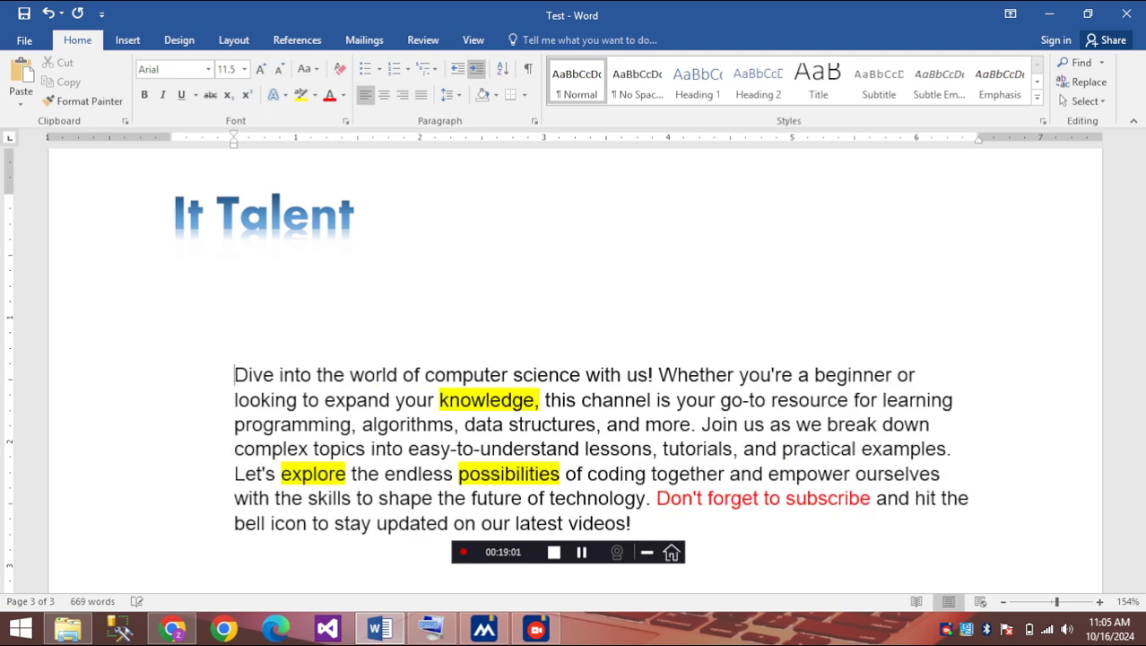
left_click(476, 69)
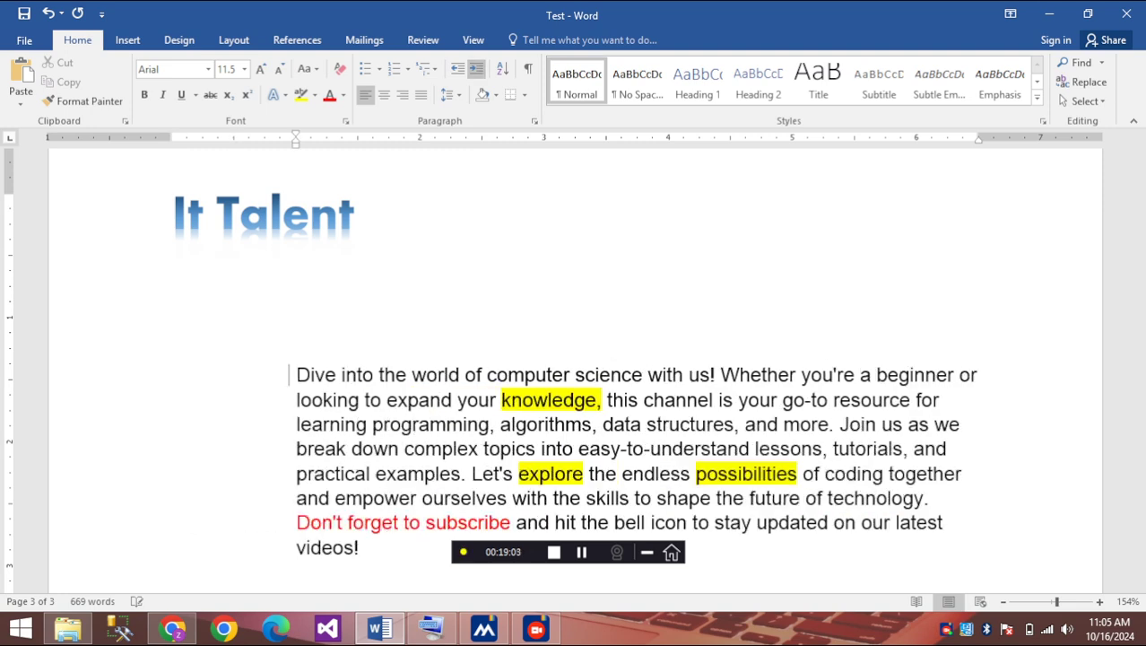
left_click(457, 69)
left_click(456, 69)
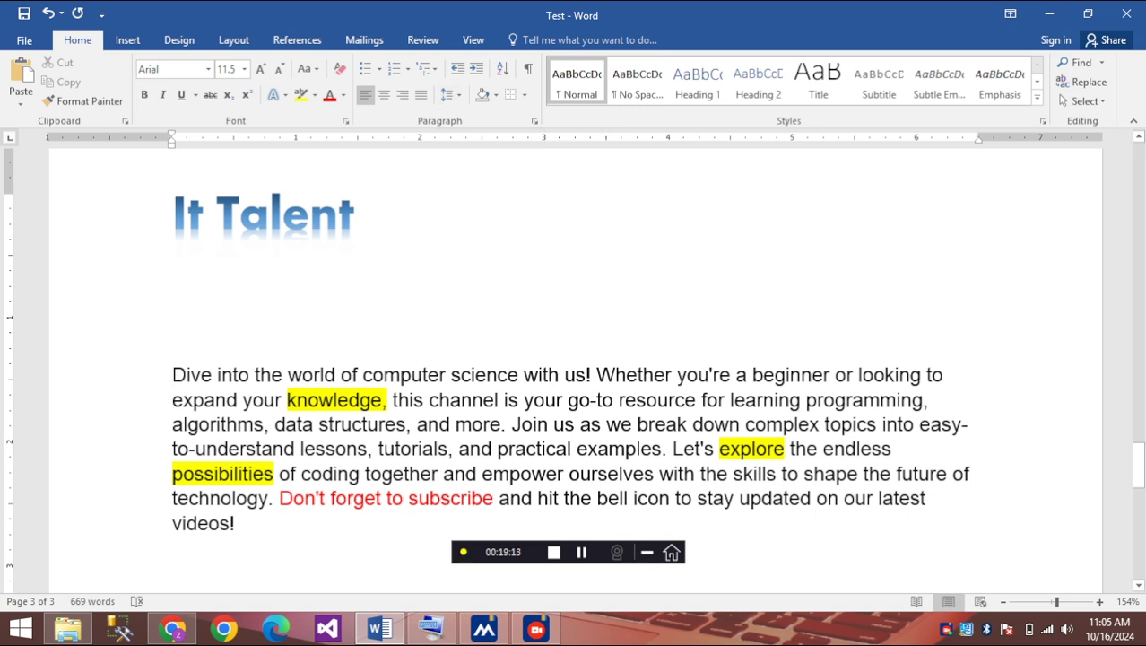
Set the line spacing of the "Dive into the world" paragraph to 1.15
key("ctrl+a")
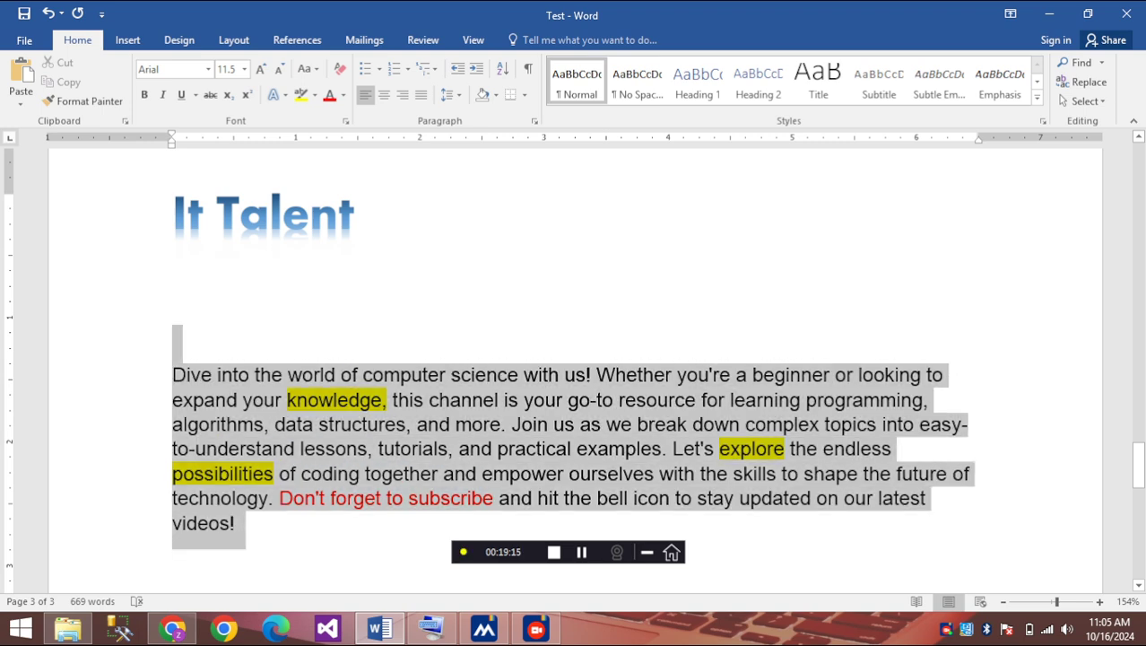
triple_click(225, 374)
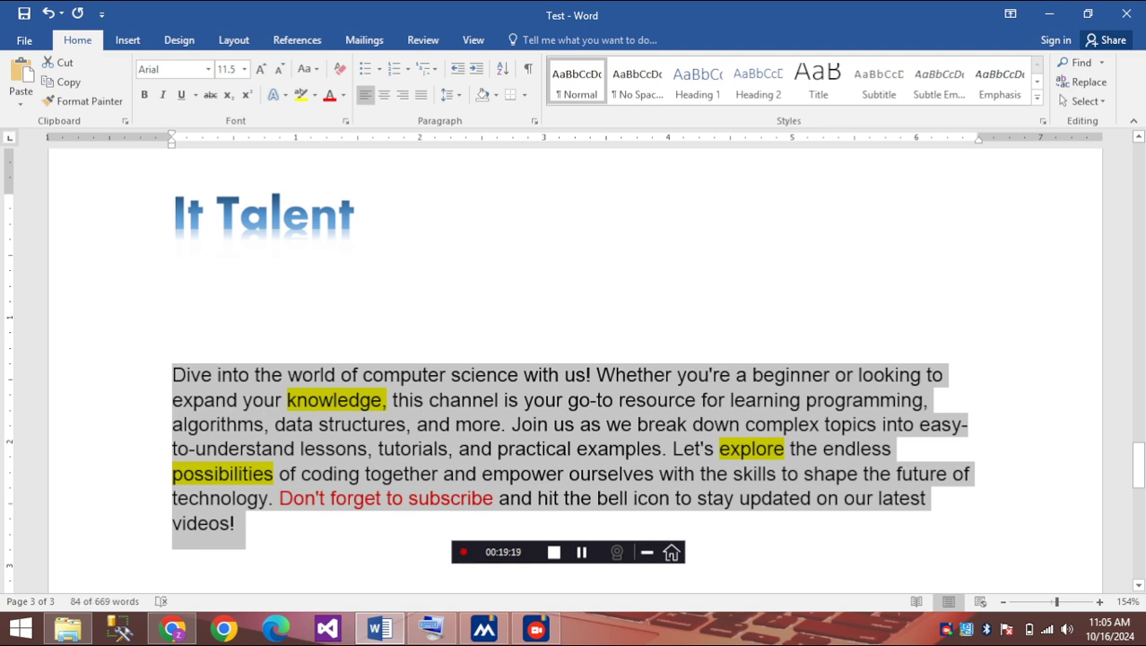
left_click(448, 94)
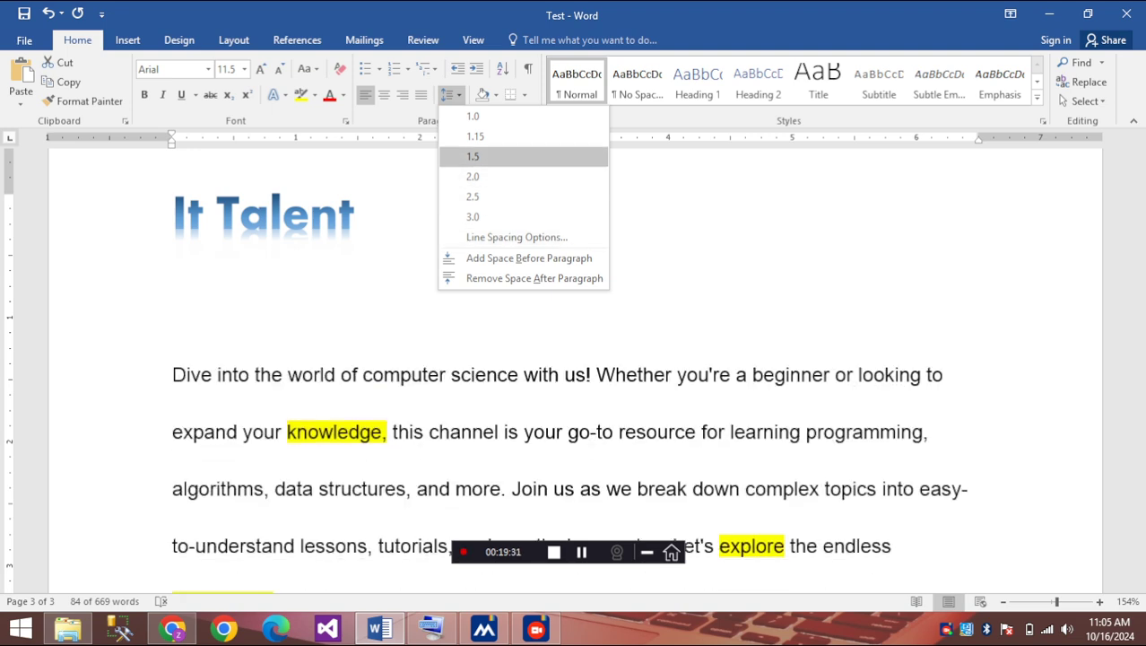
left_click(475, 137)
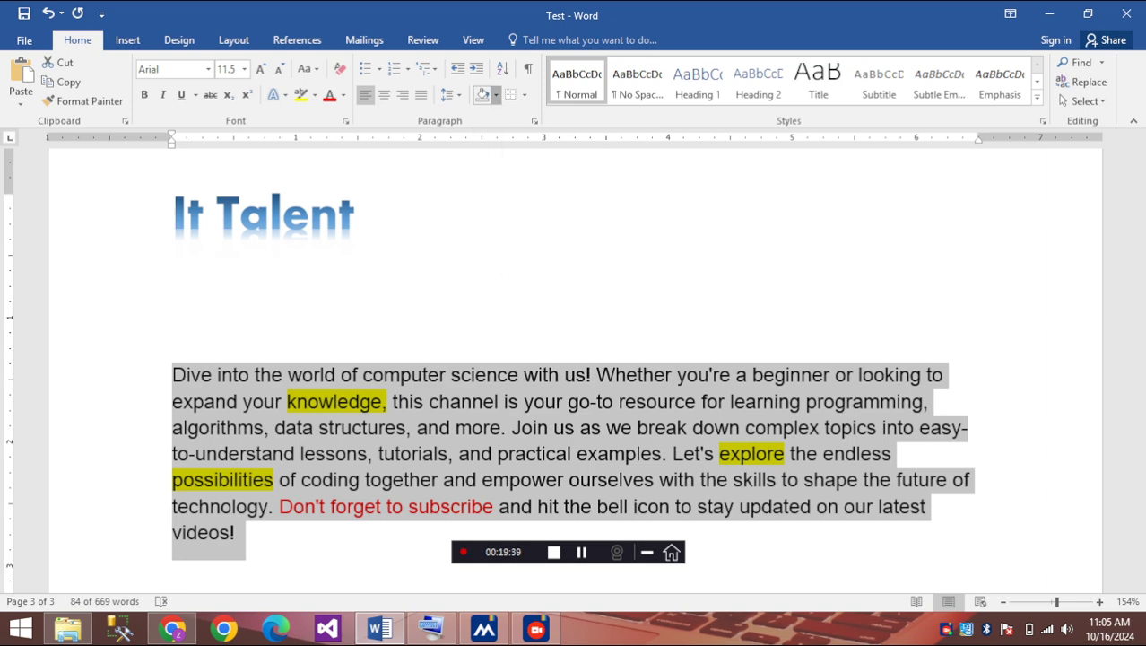
left_click(496, 94)
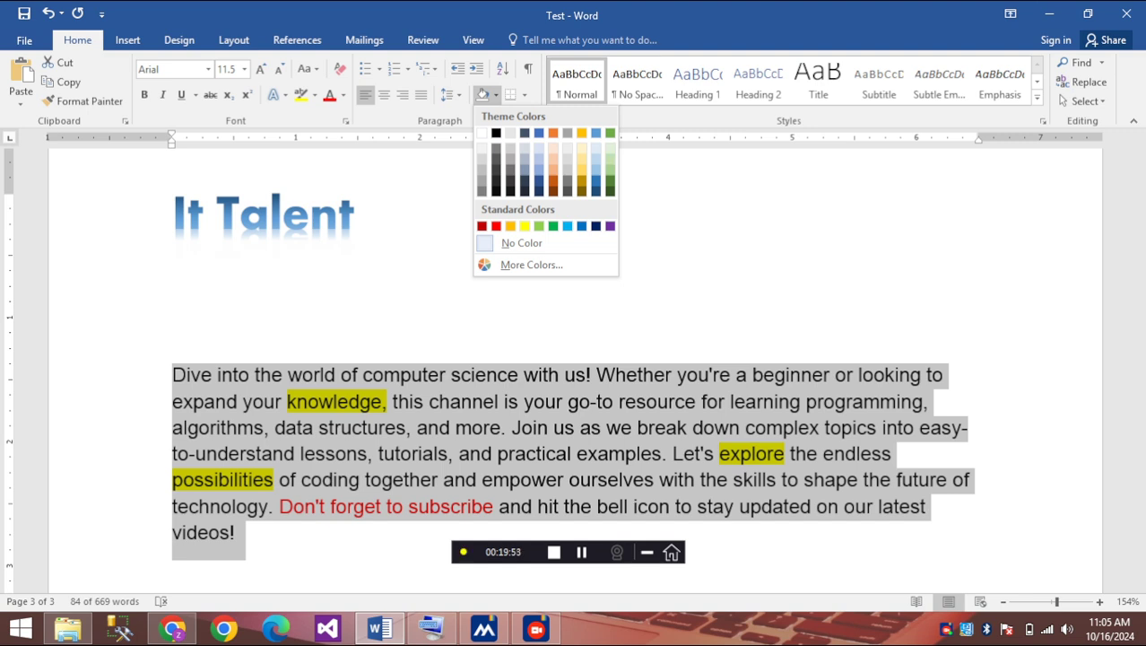
left_click(502, 68)
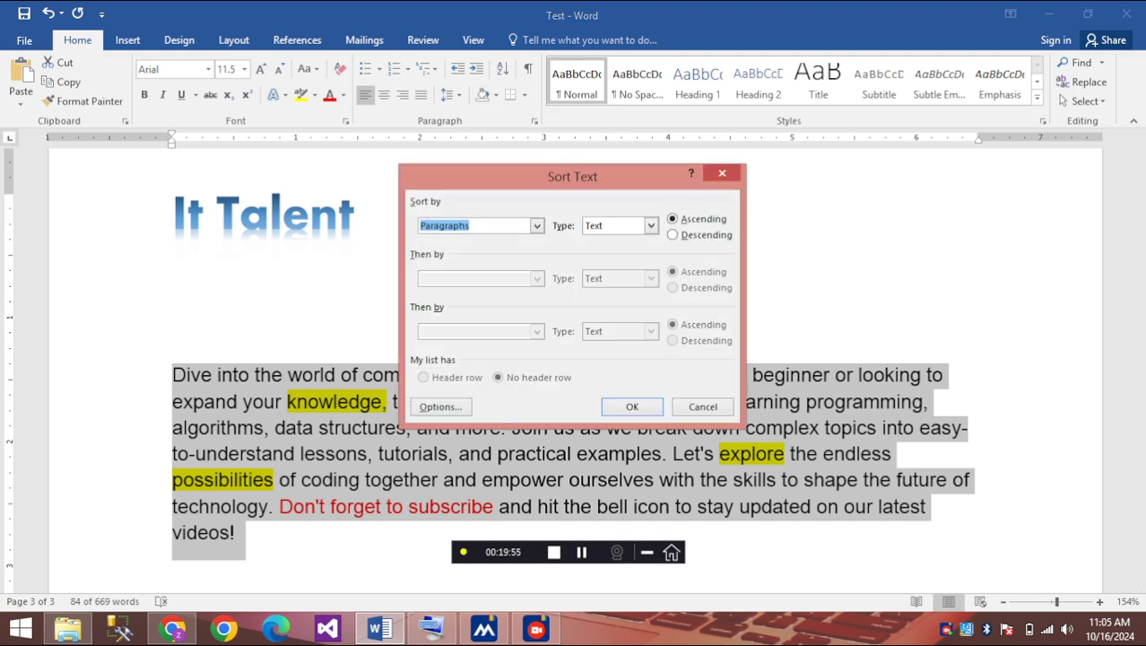
key("Escape")
left_click(172, 283)
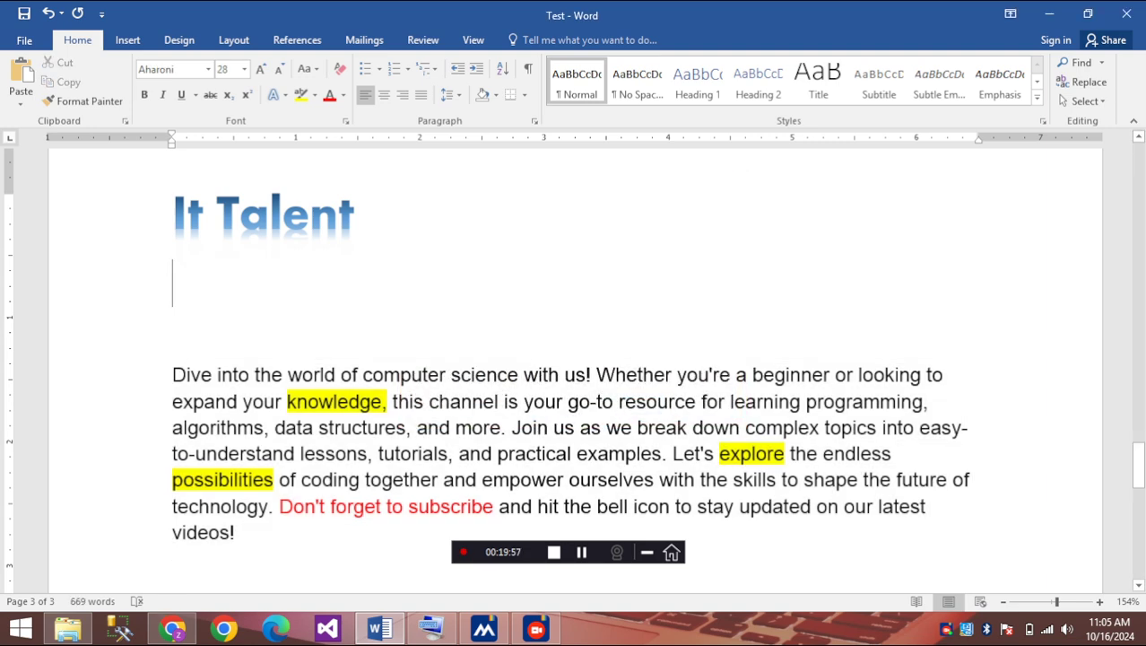
left_click(127, 40)
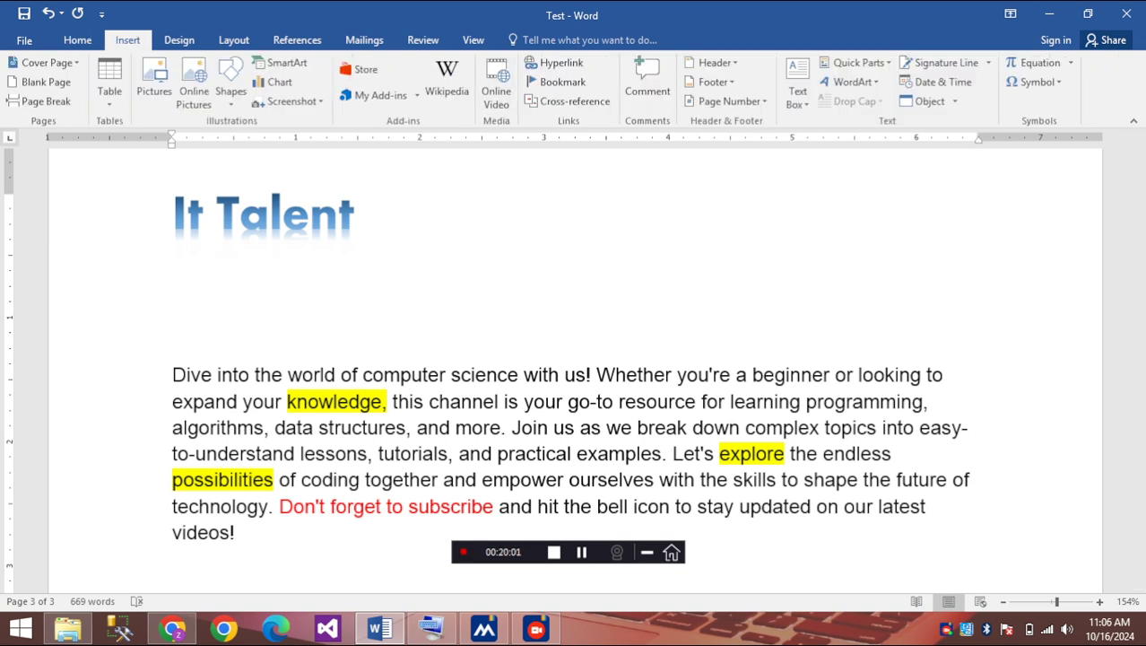
Enter the letters A, B and Y on separate lines between the "It Talent" heading and the paragraph
left_click(173, 336)
type("a")
key("Return")
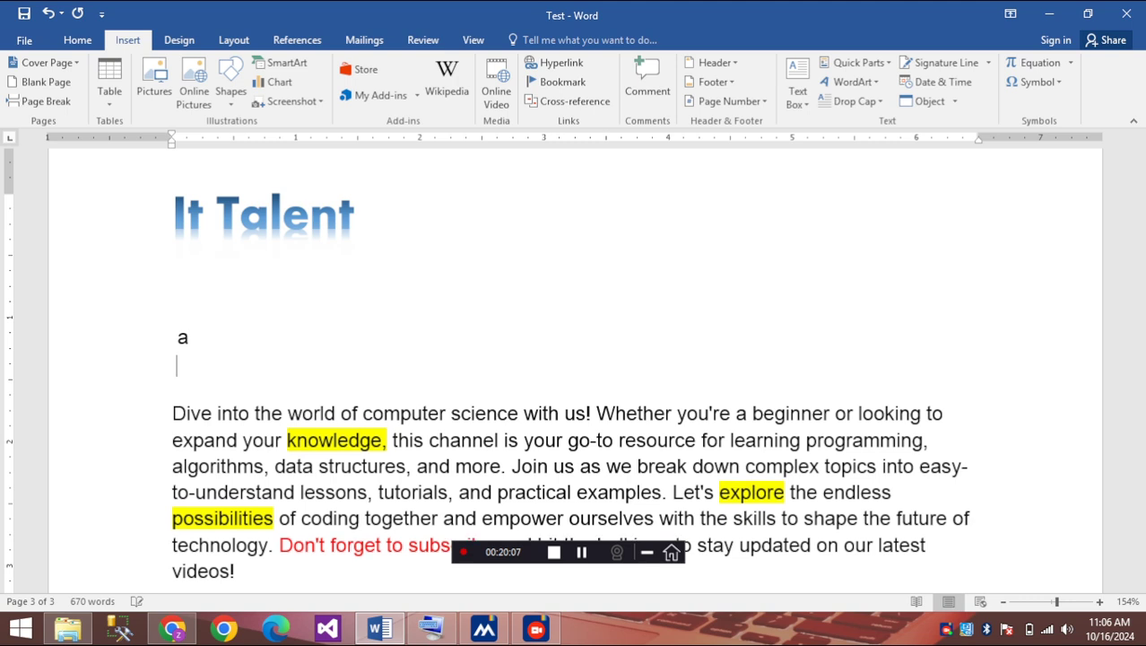
type("a")
key("BackSpace")
type("b")
key("Return")
type("y")
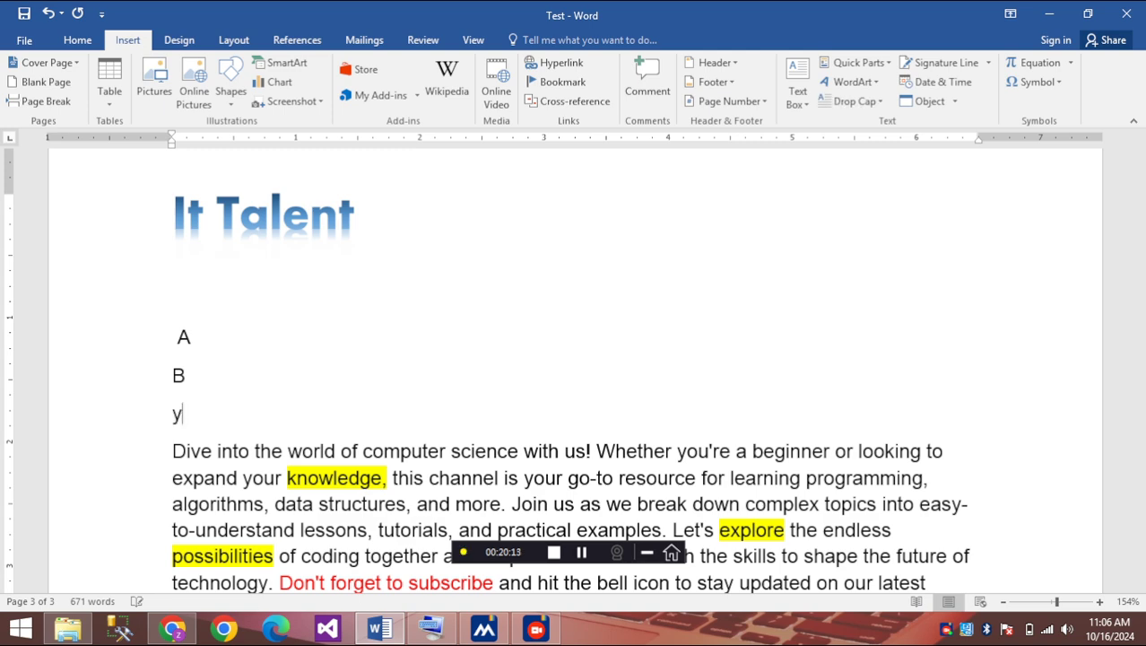
Add the letters N and O on separate lines below the Y
key("Down")
type("n")
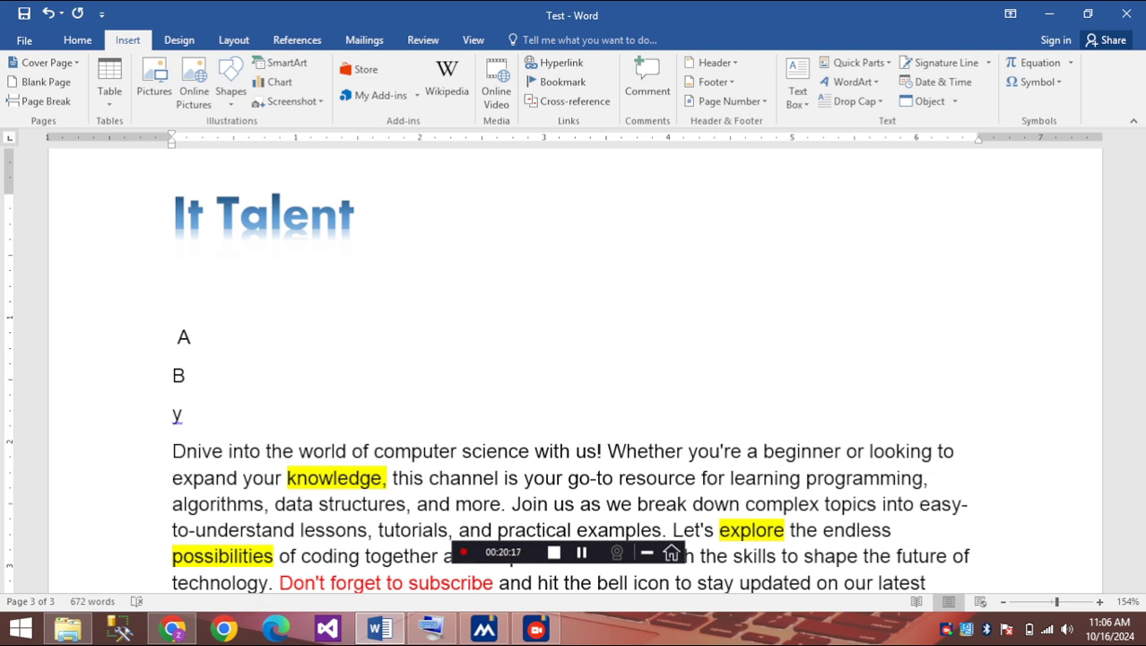
key("BackSpace")
key("Up")
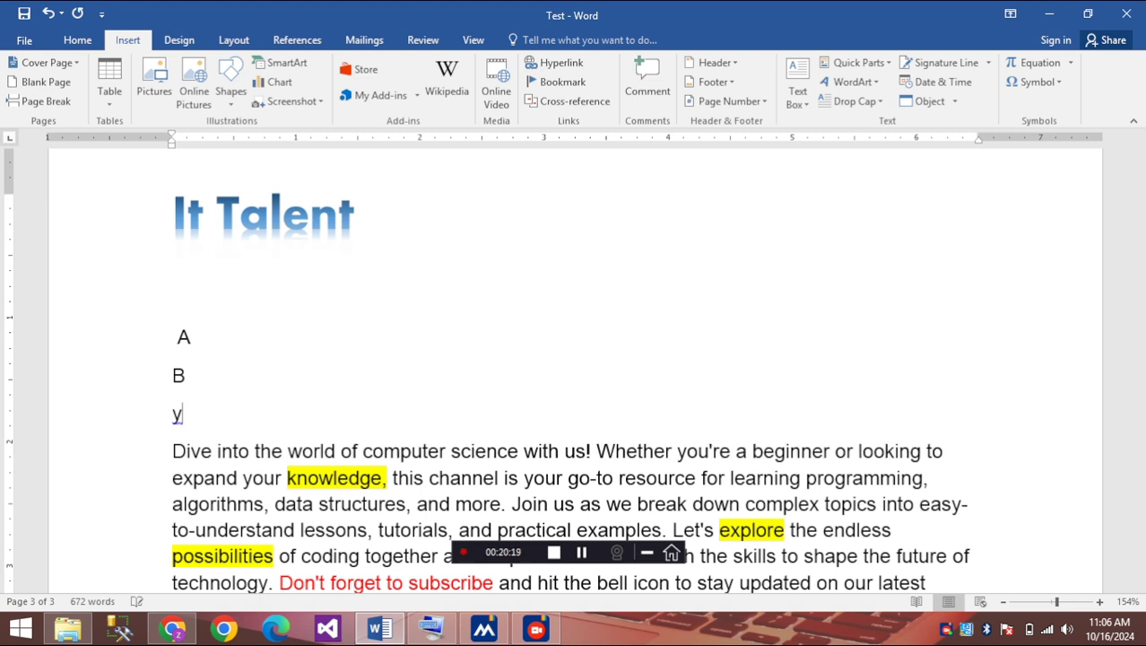
key("Return")
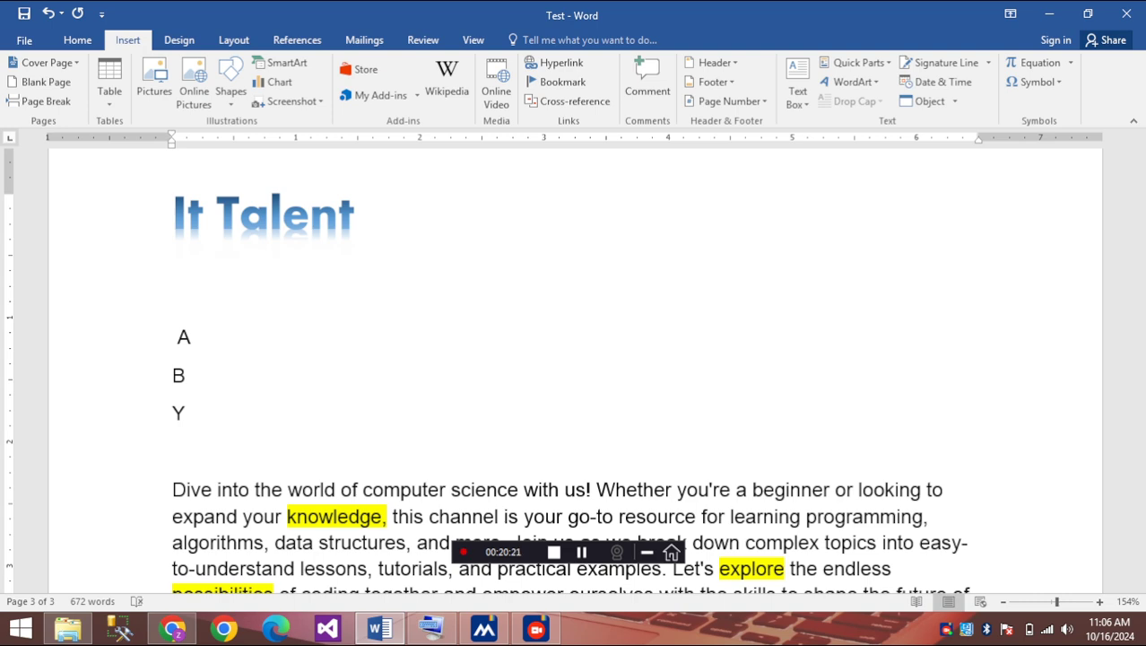
type("n")
key("Return")
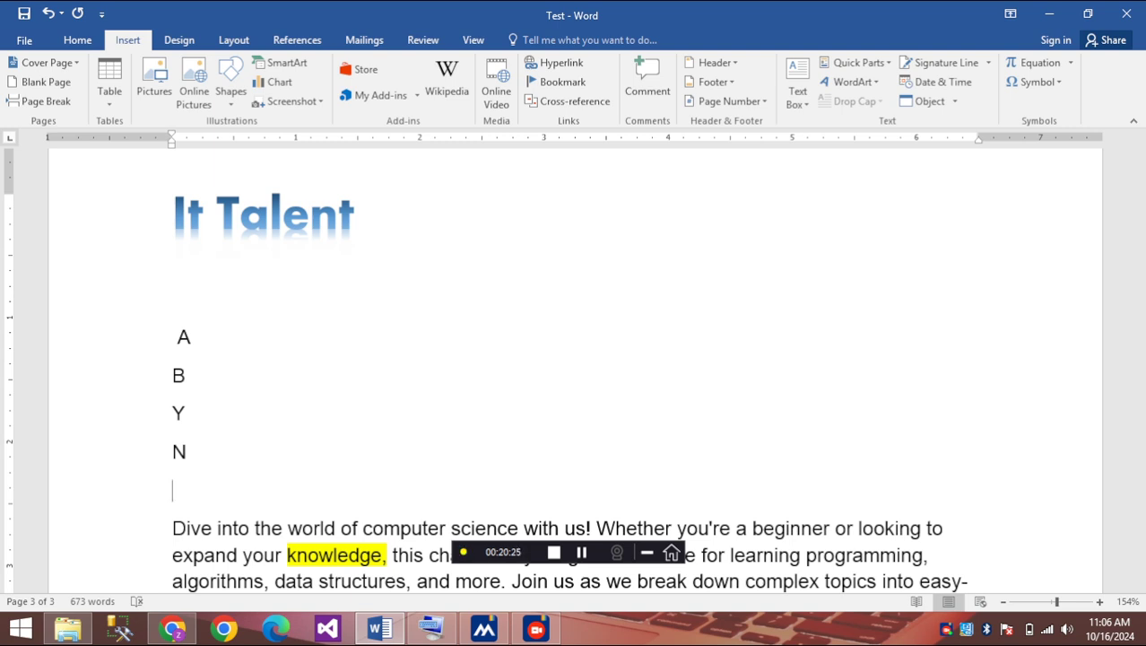
type("o")
key("Return")
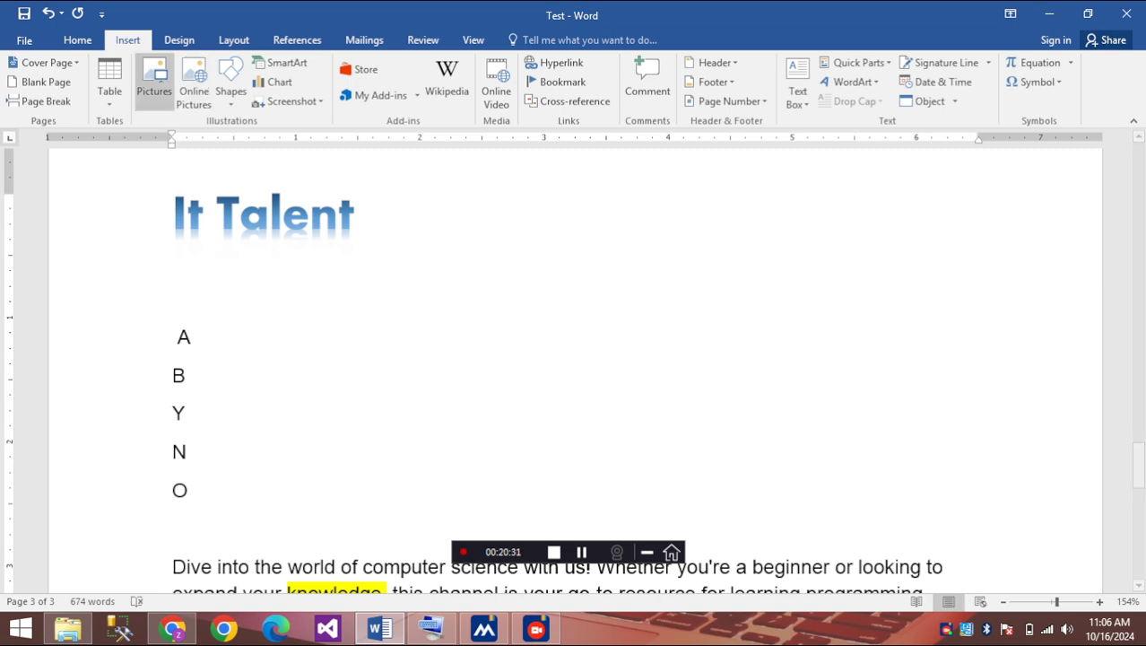
Sort the lines of letters below the heading by paragraphs as text in ascending order
key("shift+Up")
key("shift+Up")
key("shift+Up")
key("shift+Up")
key("shift+Up")
key("shift+Up")
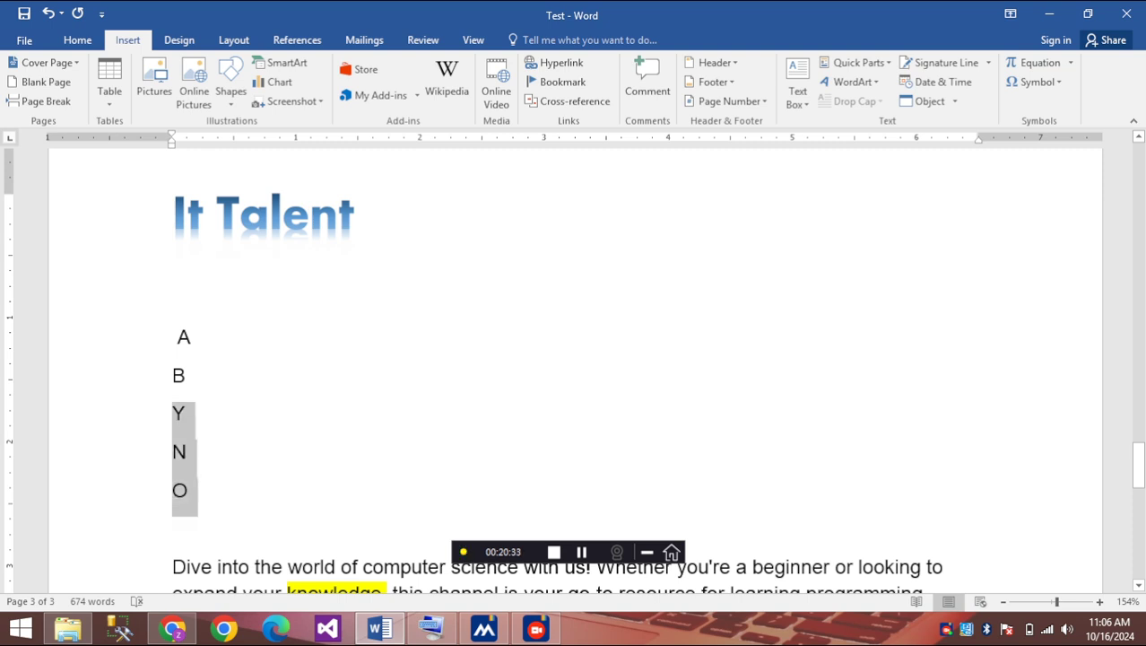
left_click(78, 39)
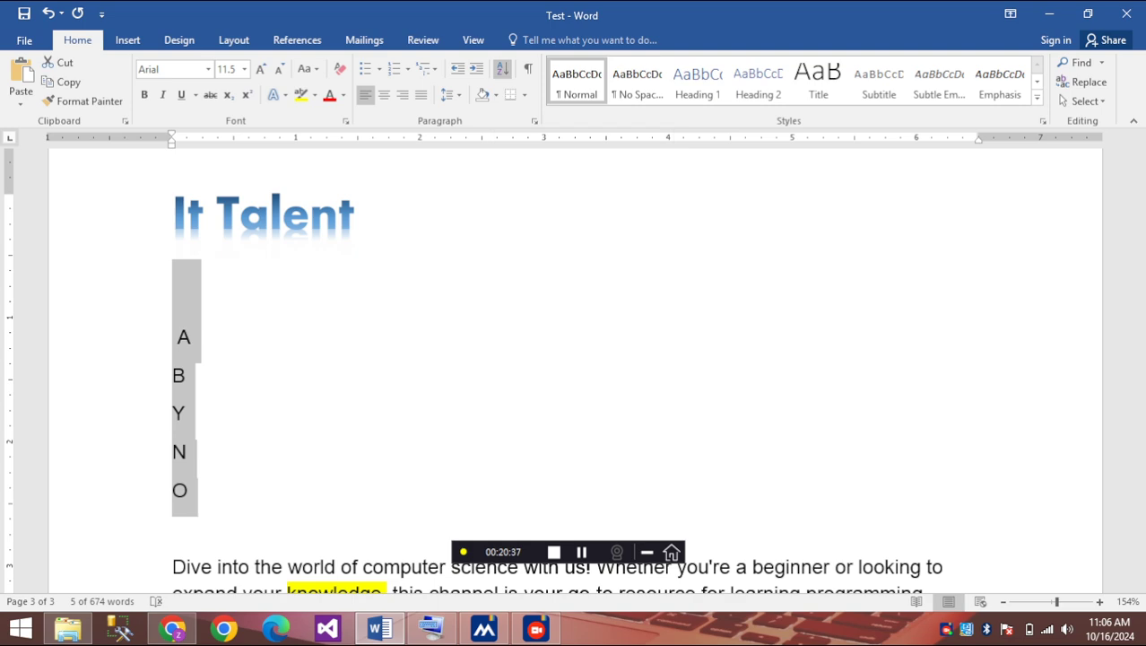
left_click(502, 68)
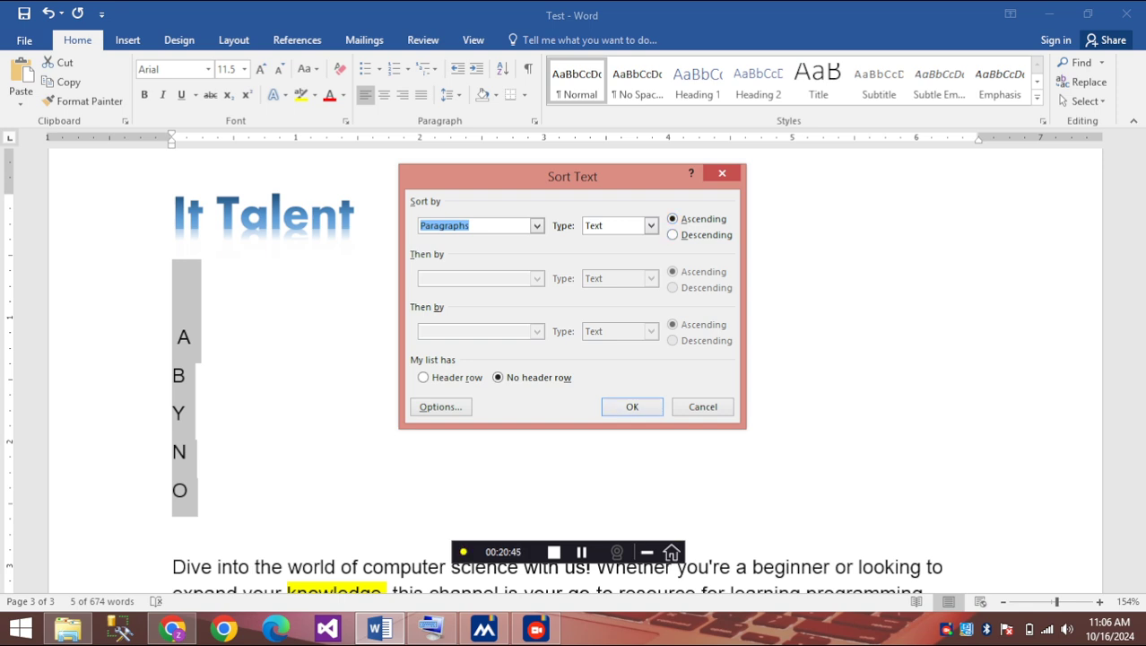
left_click(632, 406)
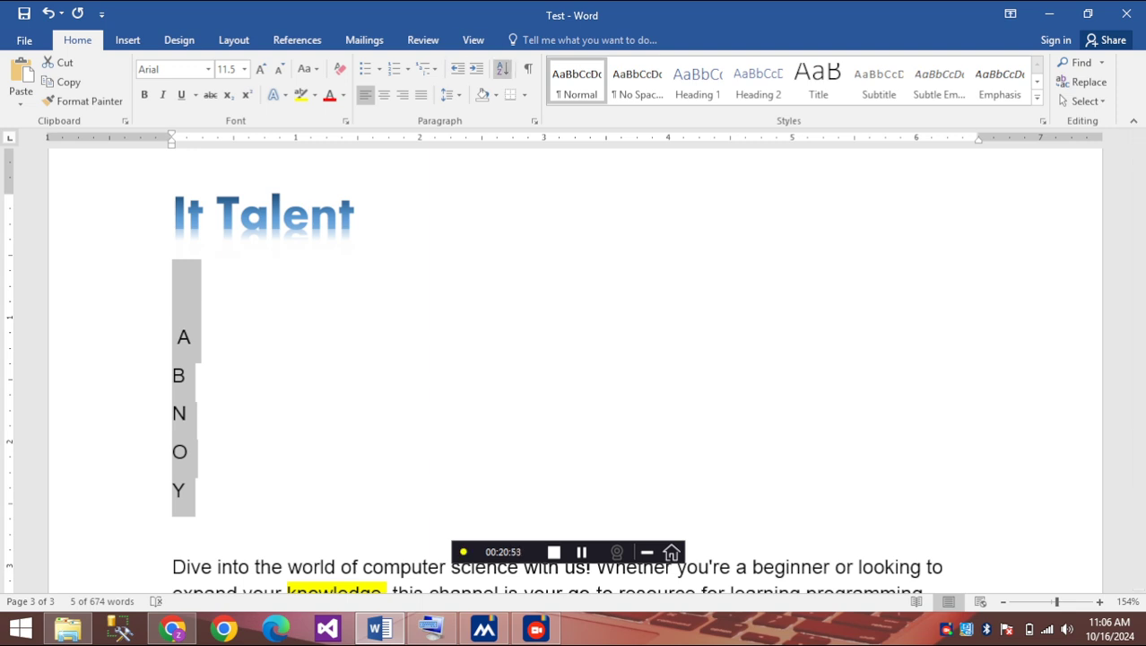
Sort the same lines of letters in descending order
left_click(503, 68)
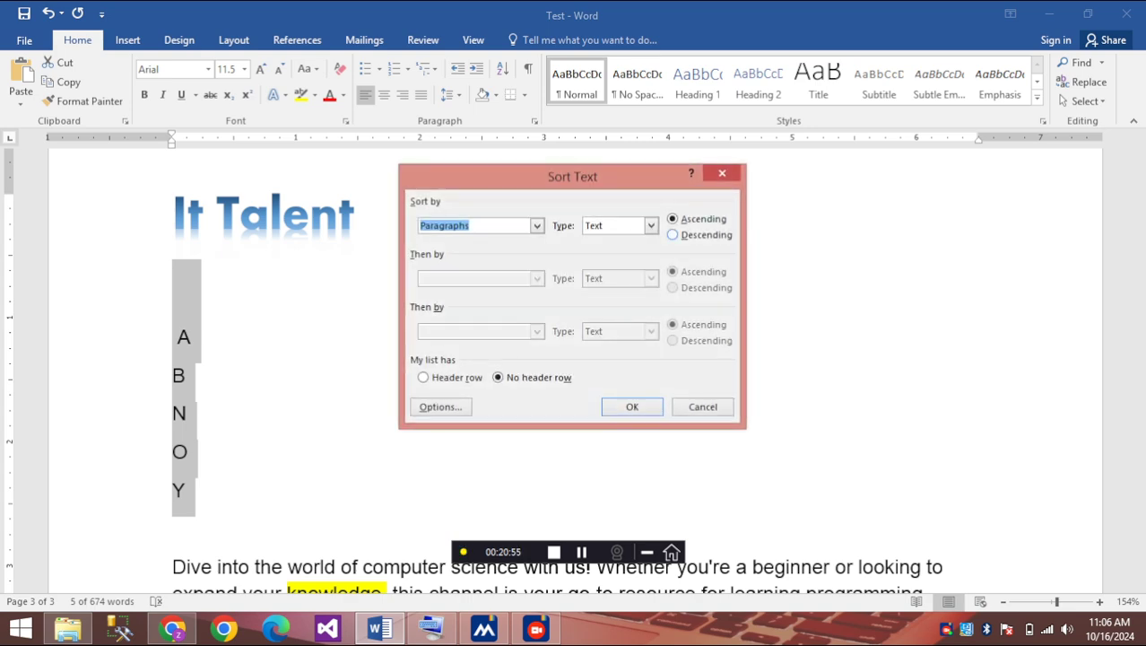
left_click(672, 234)
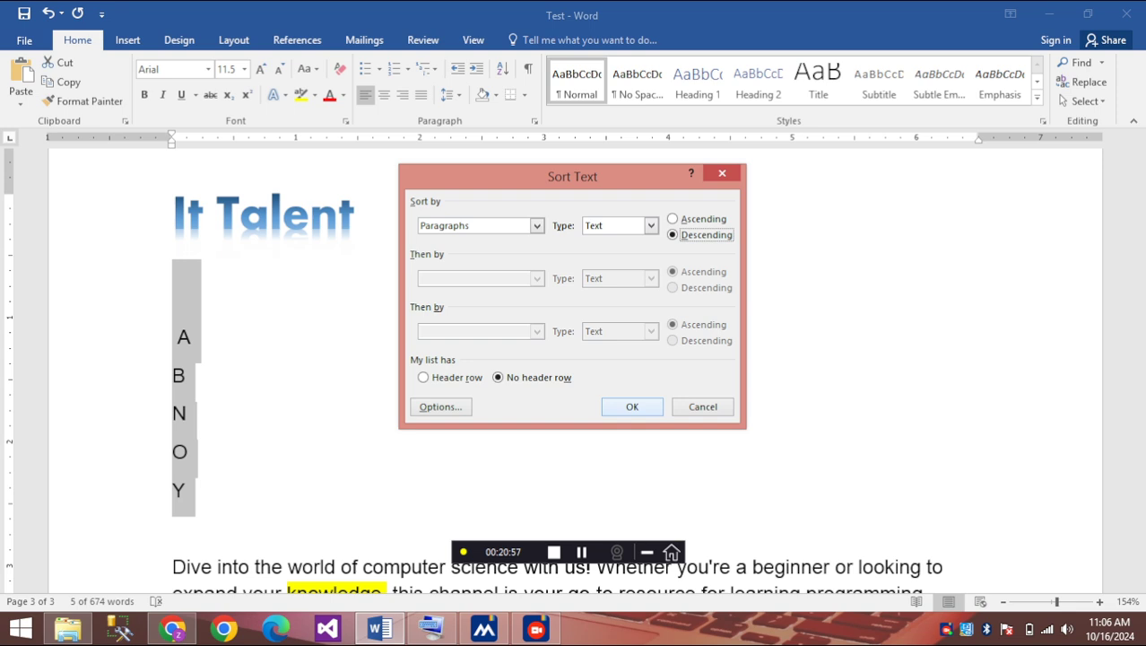
left_click(632, 407)
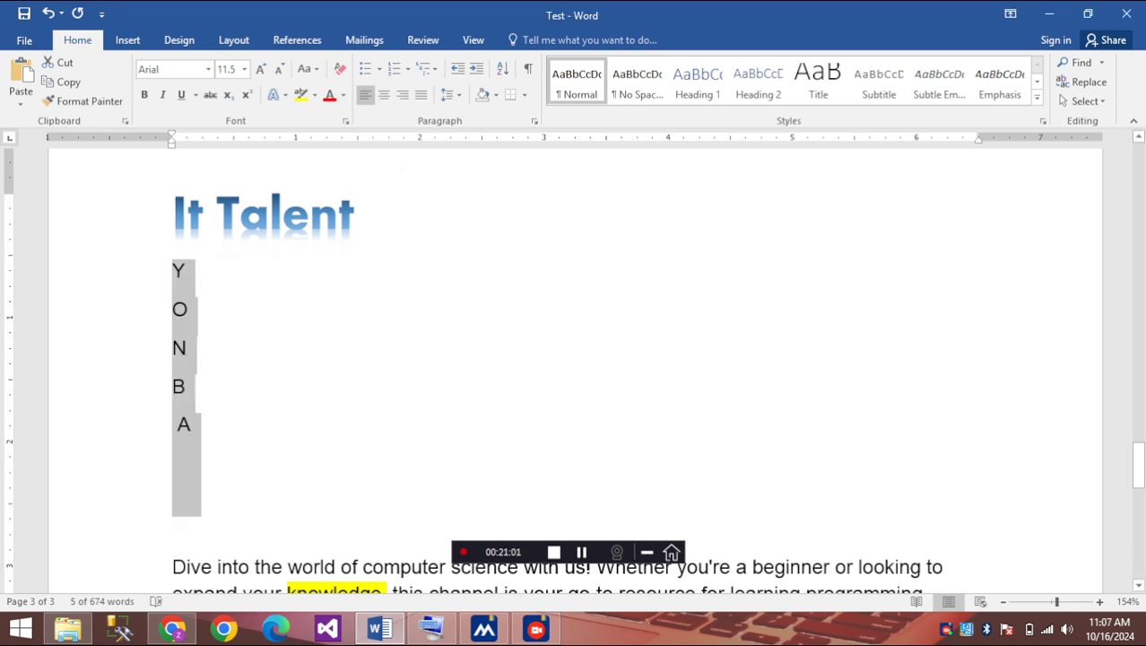
Enter the numbers 6, 5, 8, 2 and 0 on separate lines between the letter A and the paragraph
left_click(173, 473)
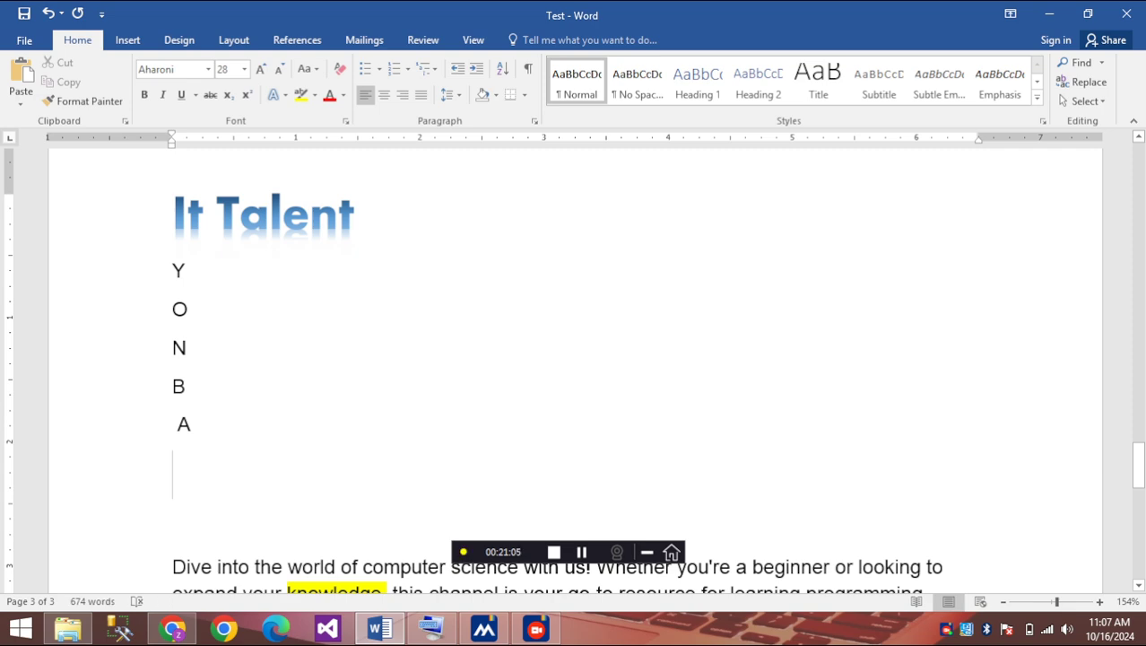
type("3")
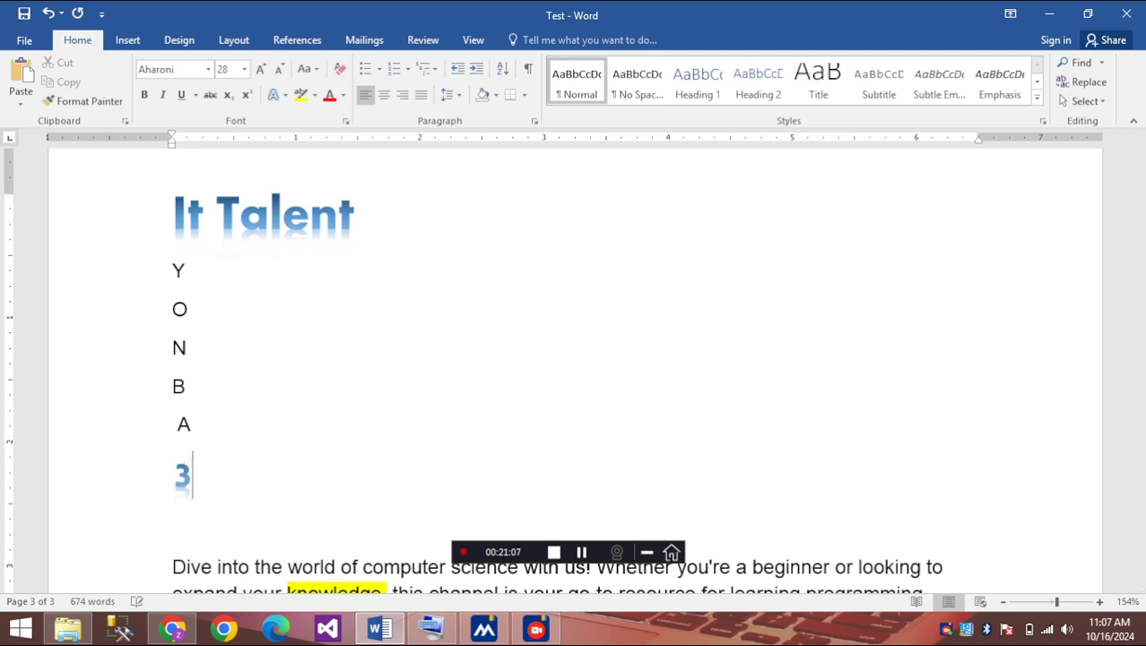
key("Down")
type("6")
key("Down")
key("Up")
key("Up")
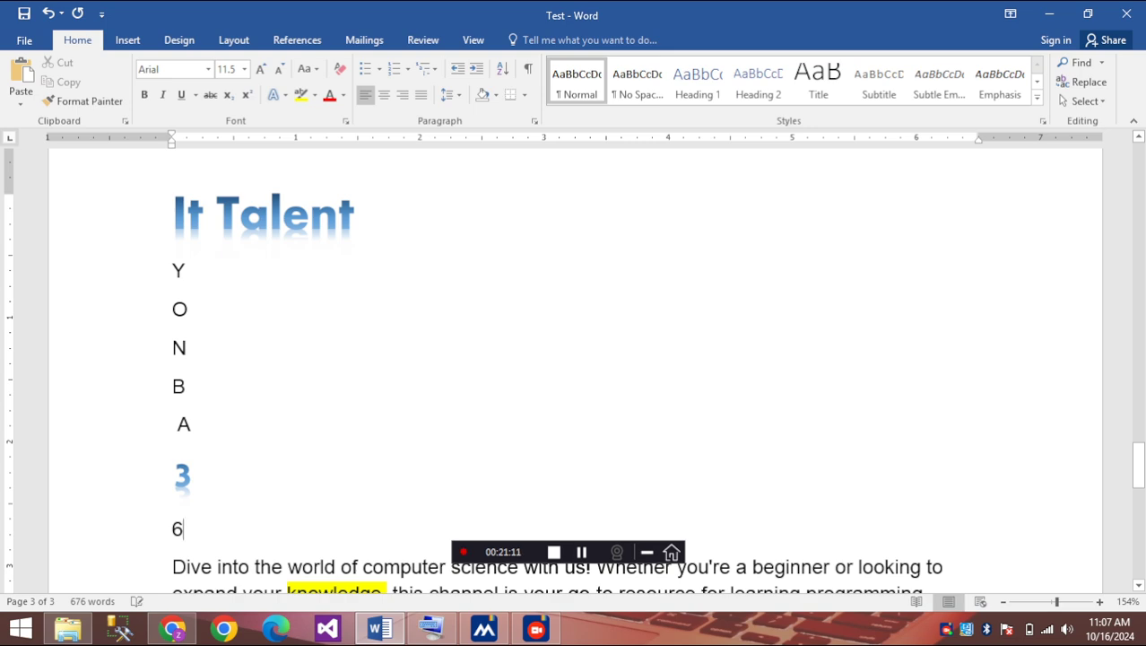
key("Up")
key("Down")
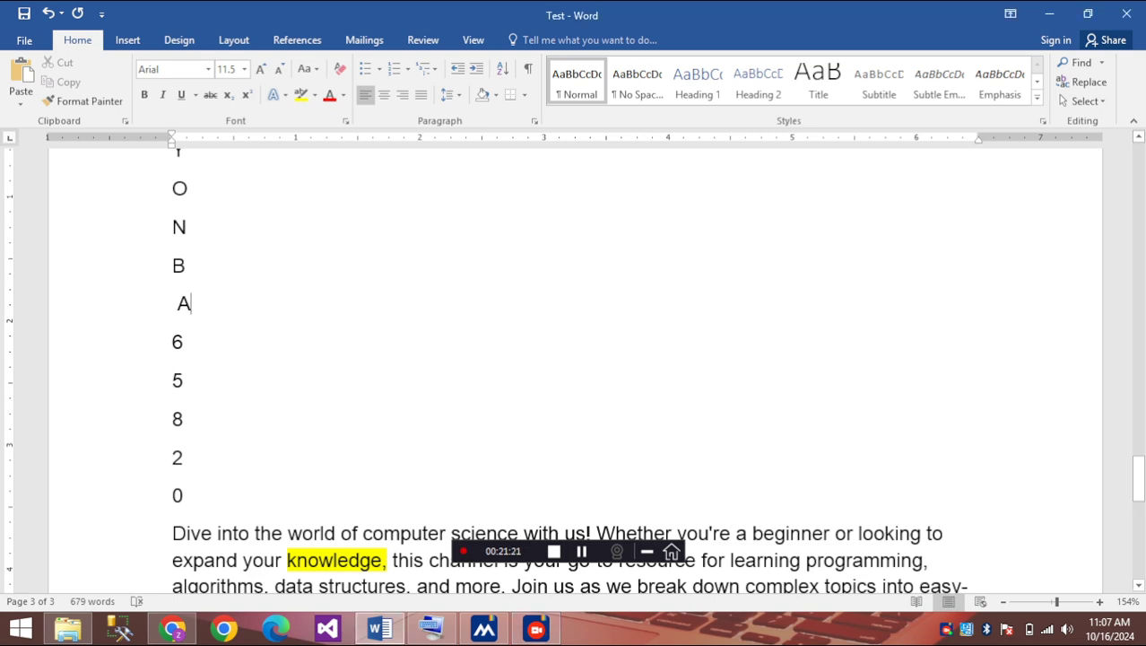
Sort the five number lines by paragraphs as numbers in descending order
left_click_drag(173, 341, 184, 502)
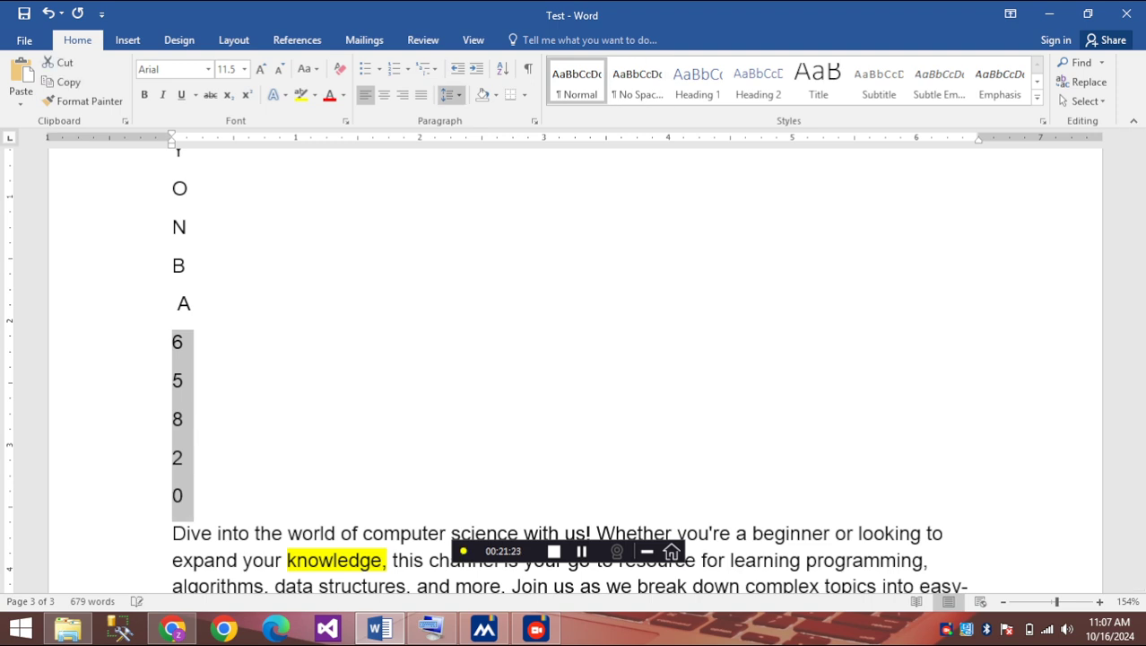
left_click(502, 68)
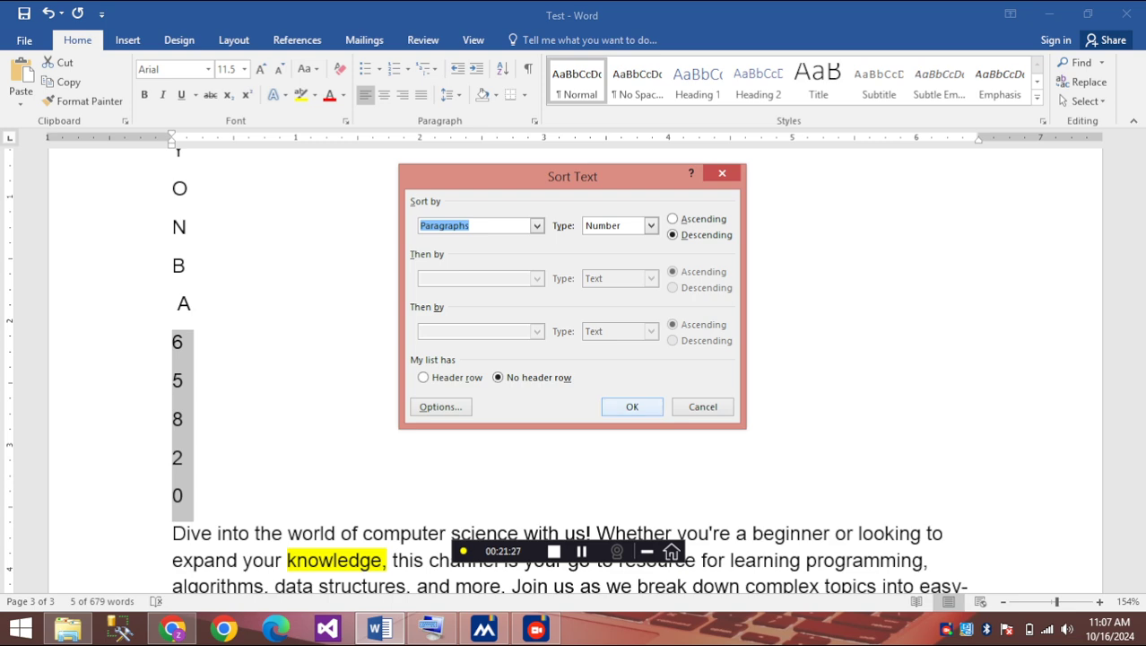
left_click(632, 406)
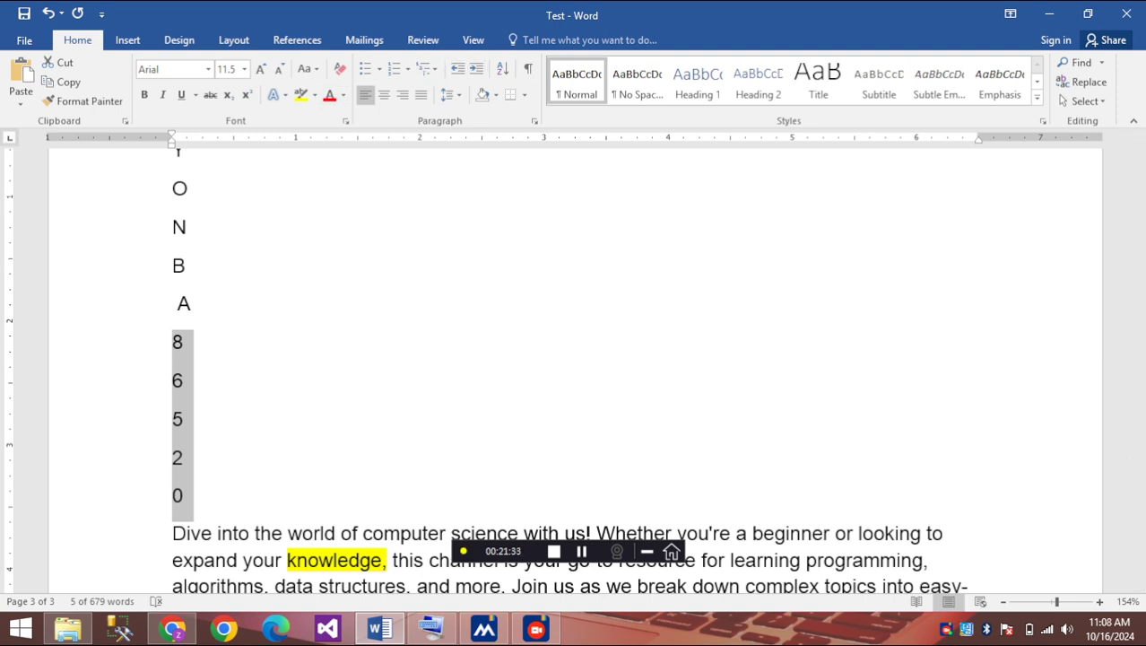
Sort the same number lines in ascending order
left_click(502, 68)
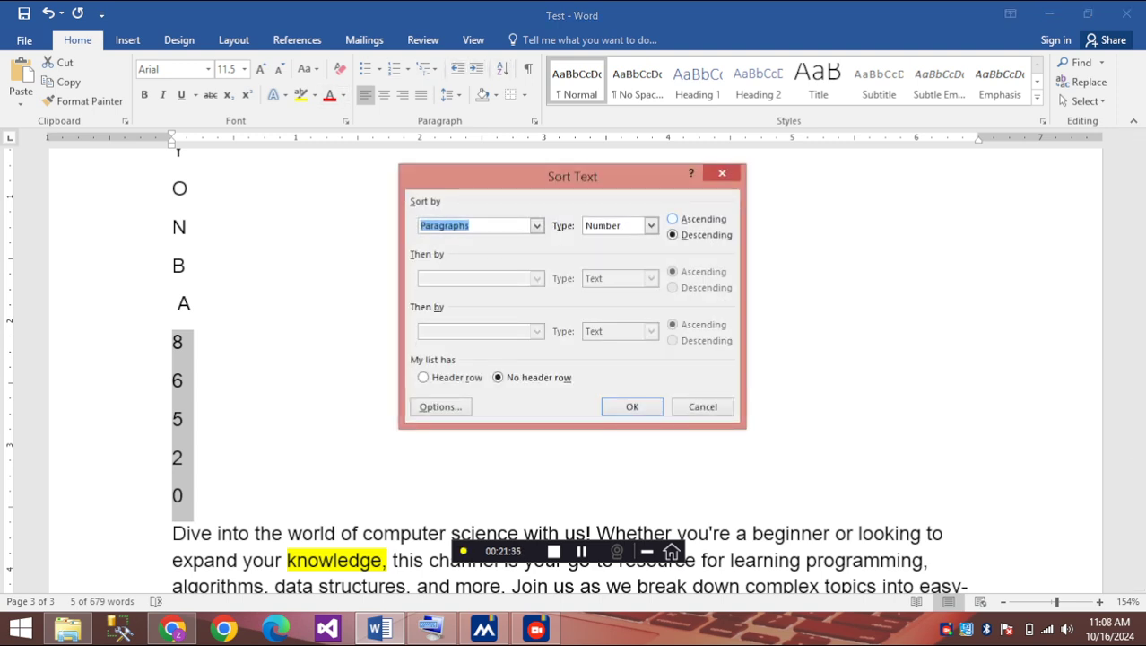
key("alt+a")
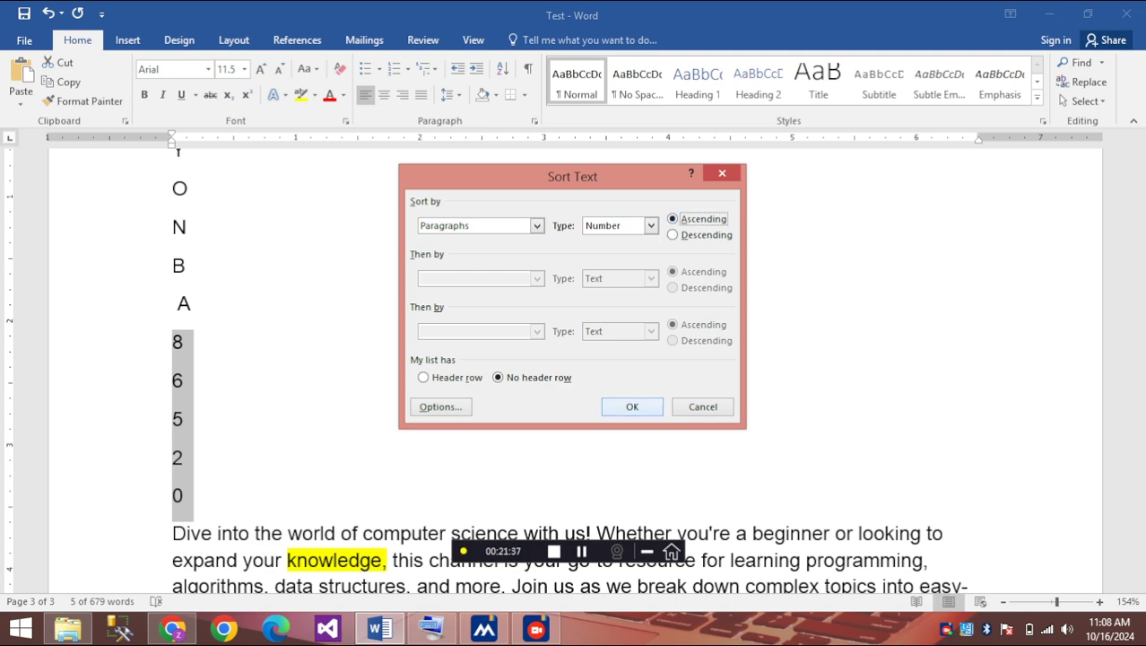
key("Return")
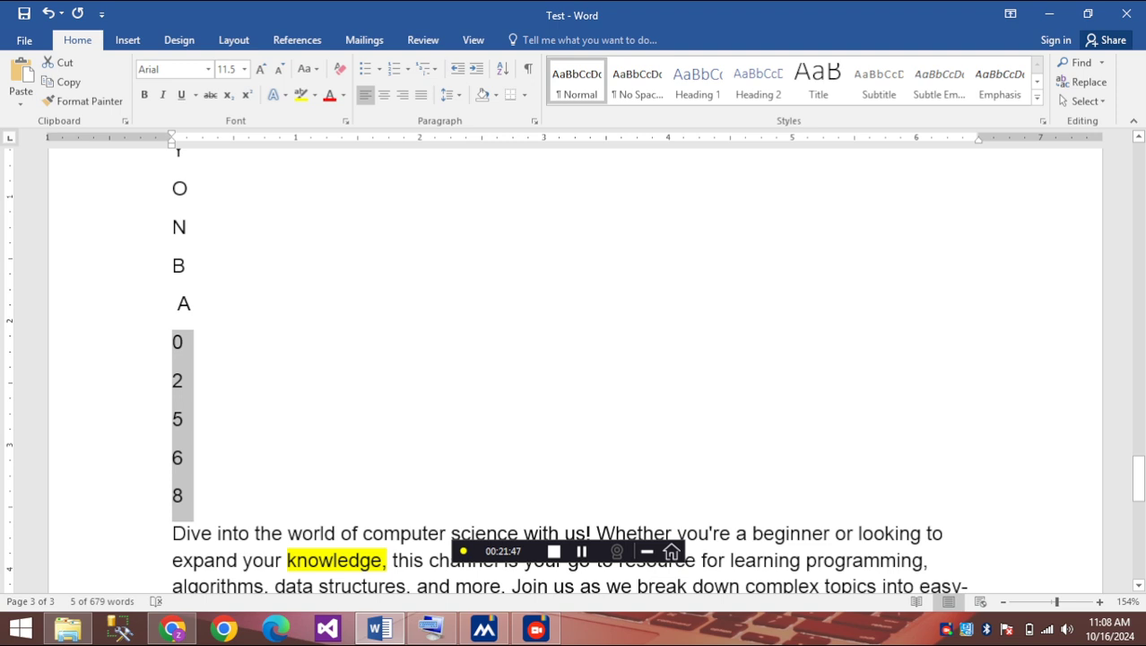
Undo the sorts and all the letters and numbers added below the "It Talent" heading
key("ctrl+z")
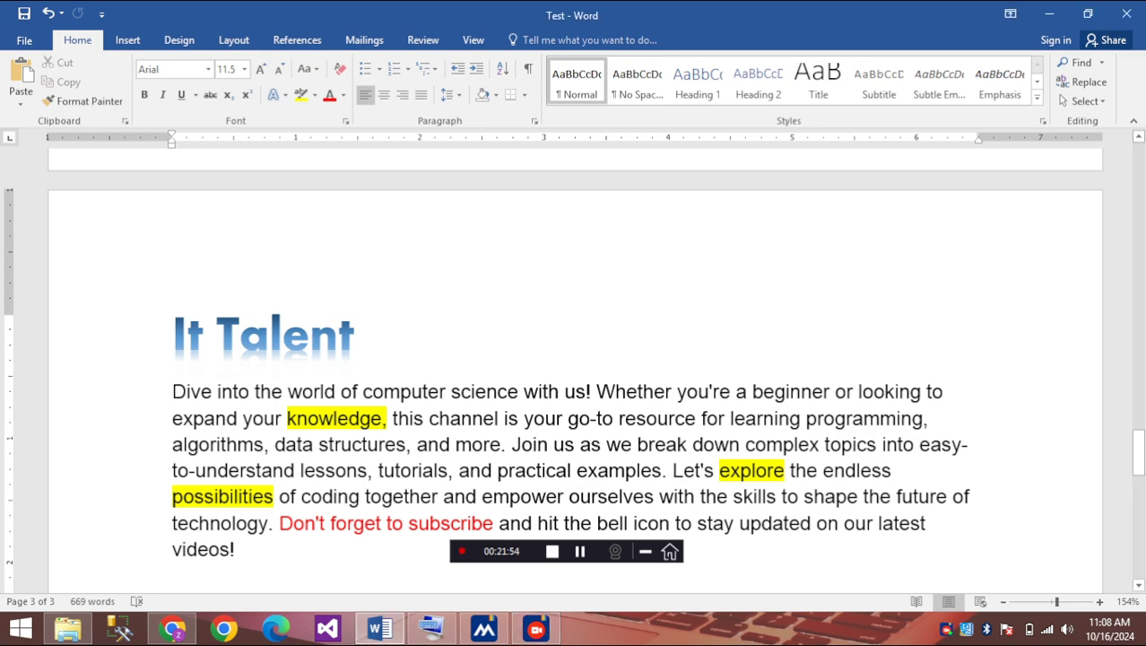
Select the paragraph below the "It Talent" heading and toggle the paragraph marks and hidden formatting symbols on and off twice
key("ctrl+End")
key("shift+Home")
key("shift+Up")
key("shift+Up")
key("shift+Up")
key("shift+Up")
key("shift+Up")
key("shift+Up")
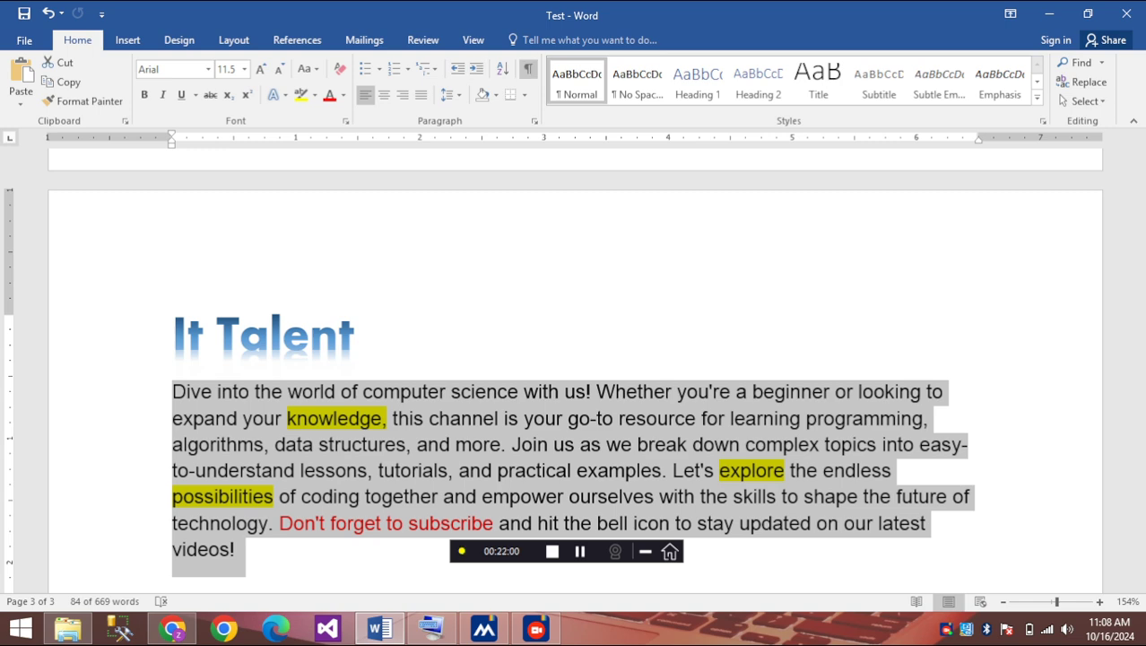
left_click(527, 69)
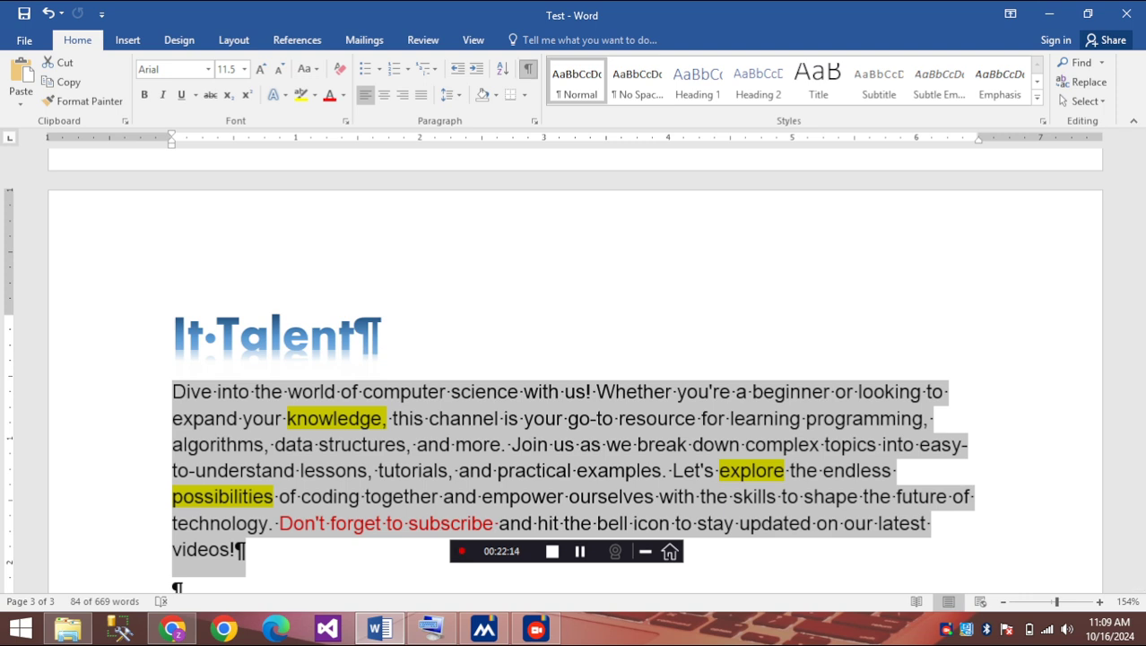
key("ctrl+shift+8")
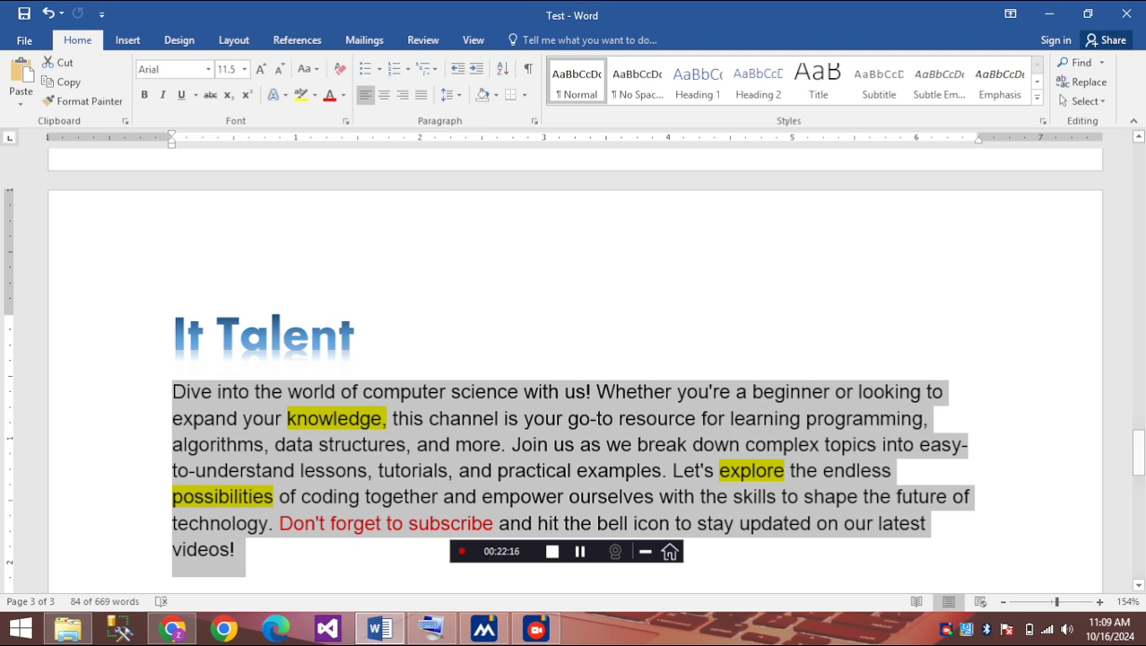
left_click(527, 69)
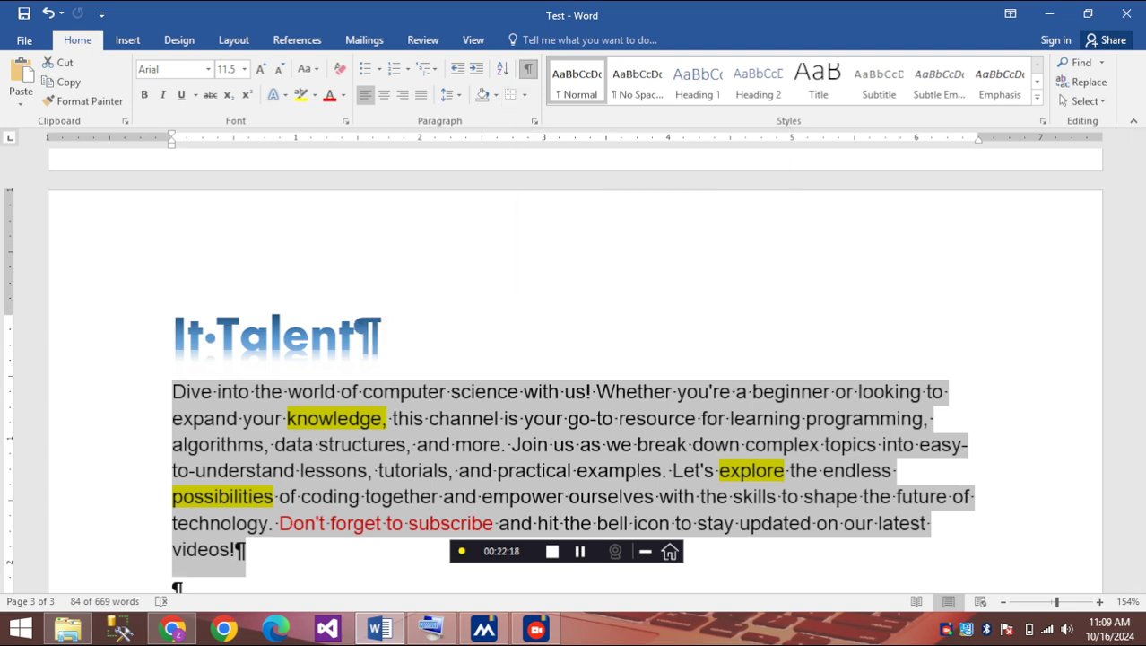
left_click(527, 69)
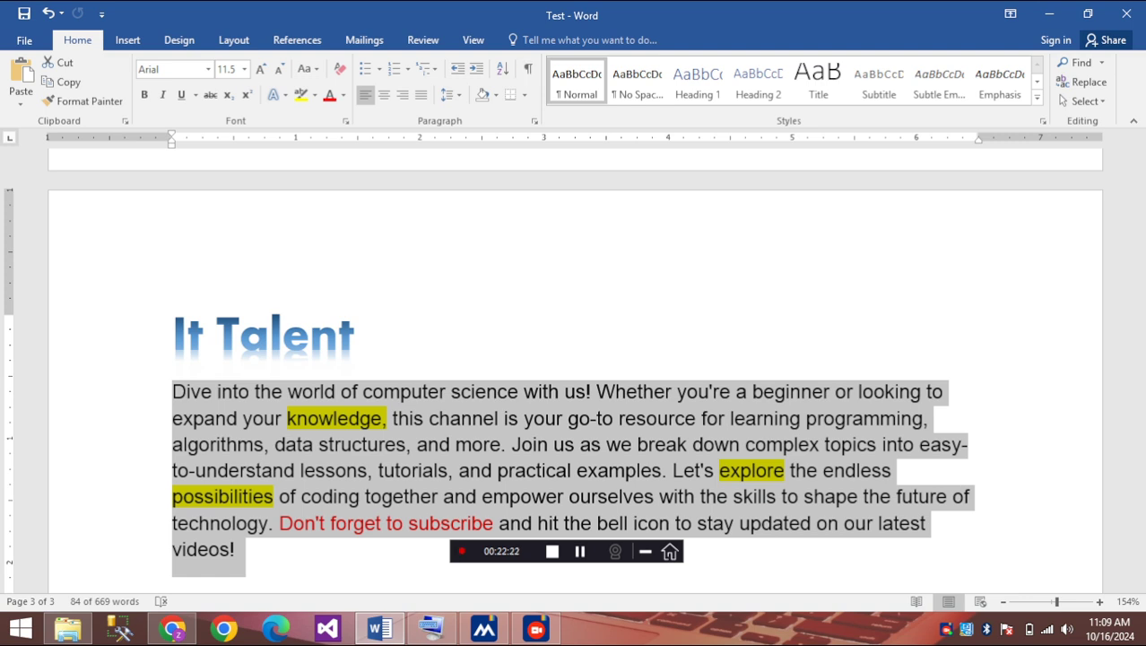
Search the document for "it" and look through the highlighted matches on the pages
left_click_drag(240, 549, 174, 322)
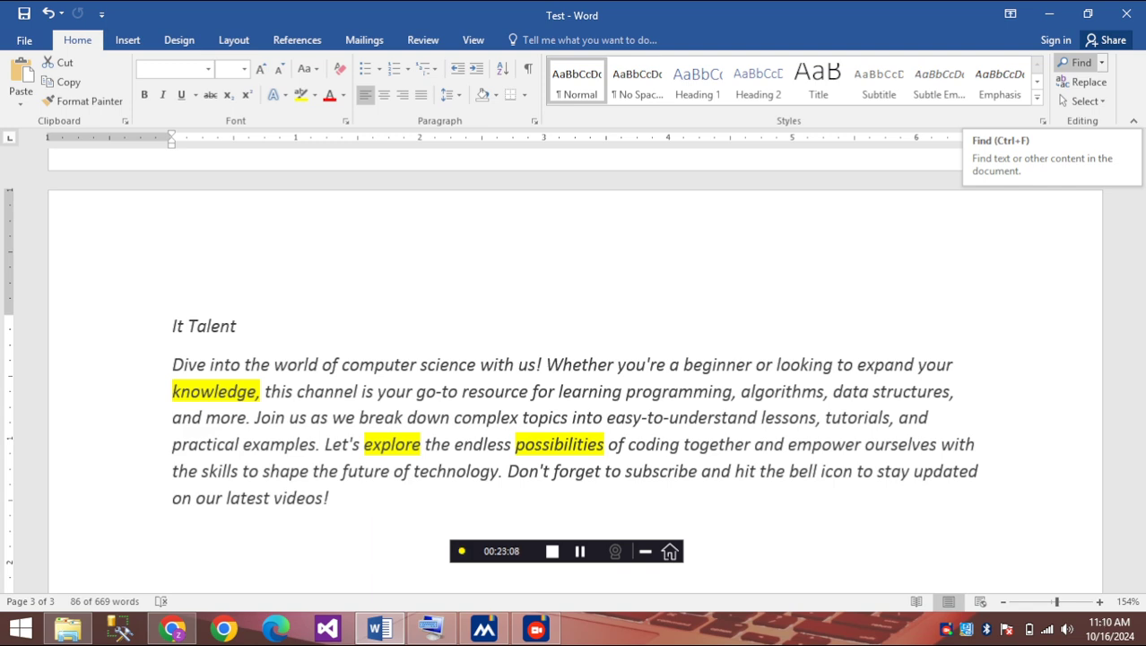
left_click(1076, 62)
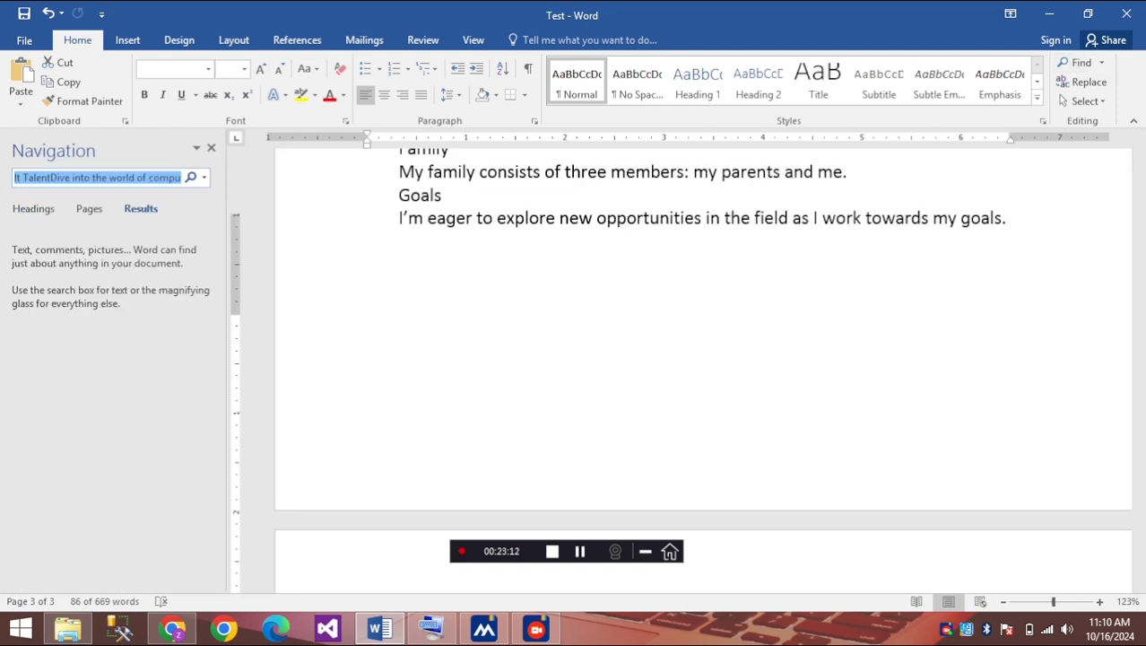
type("it")
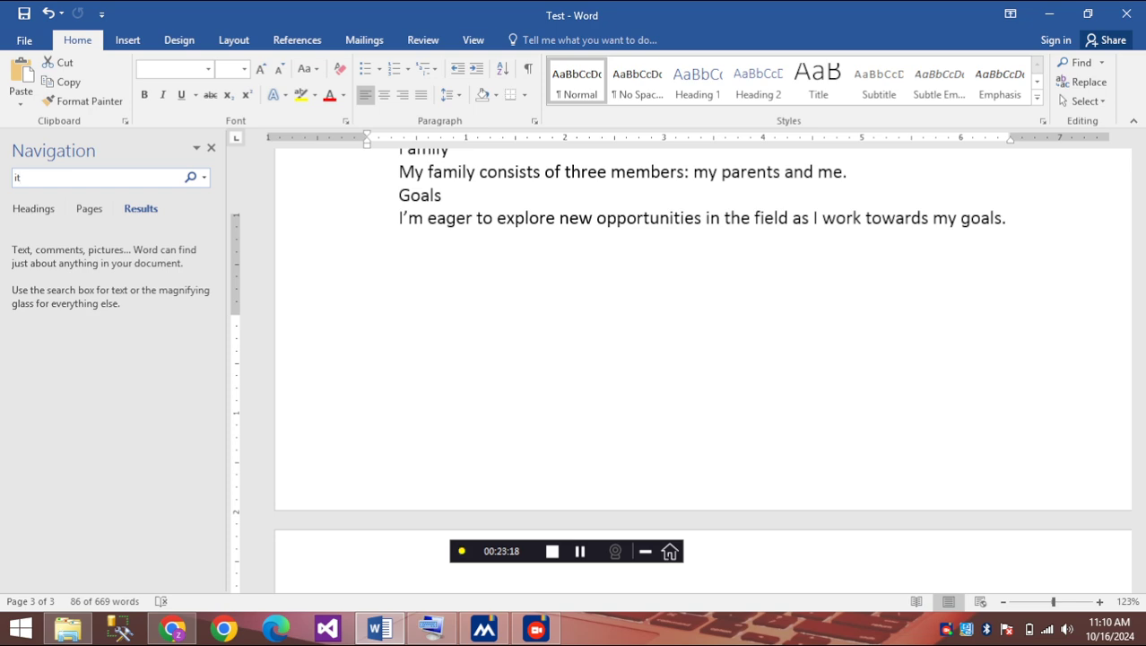
left_click(192, 177)
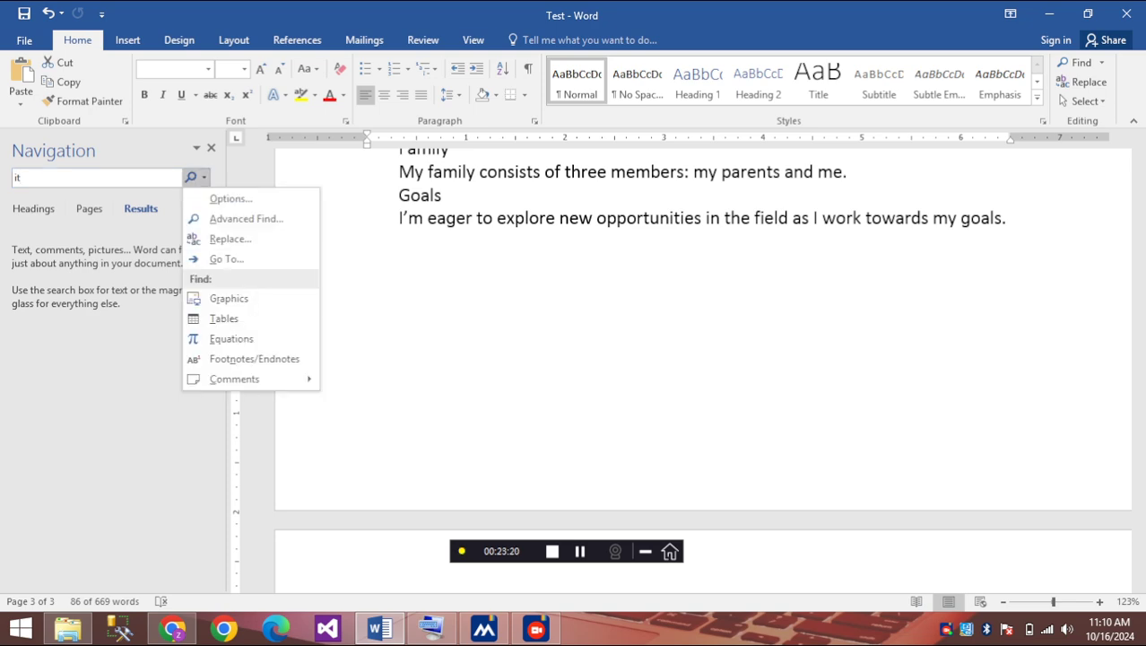
key("Return")
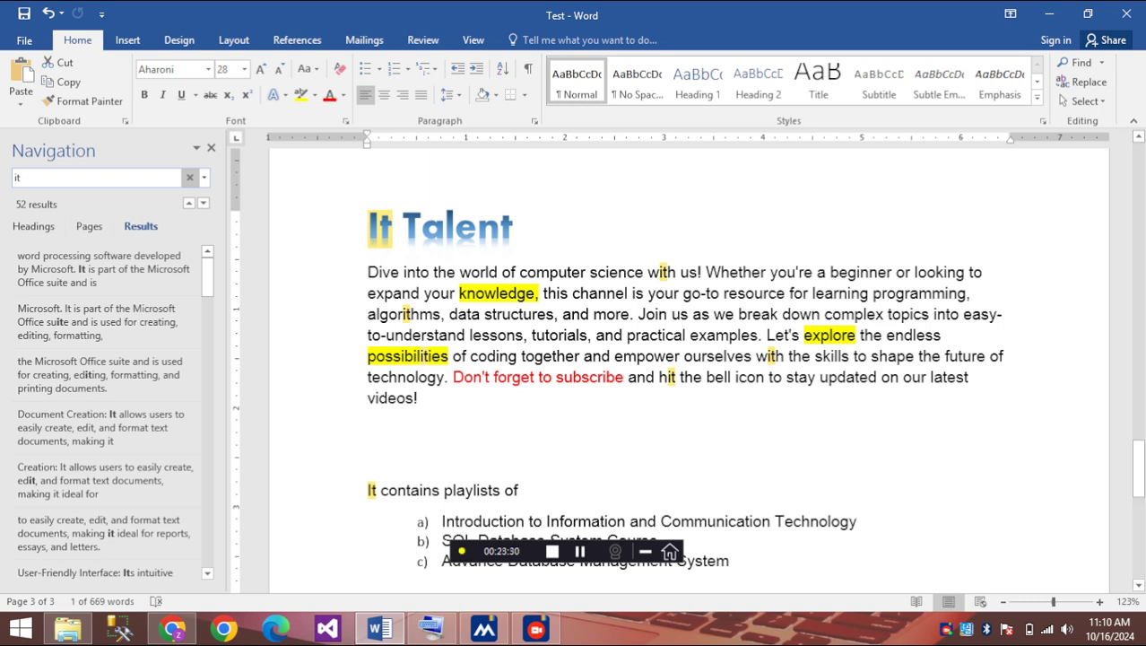
left_click(513, 228)
scroll(689, 368, "up", 2)
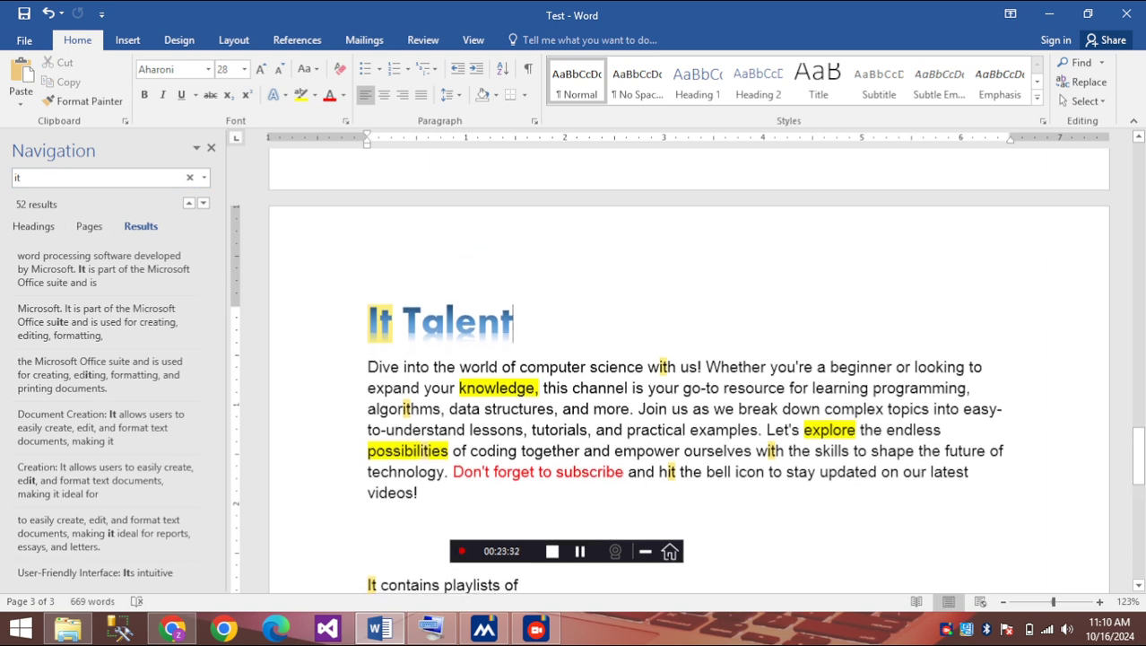
scroll(688, 368, "down", 4)
scroll(689, 368, "down", 2)
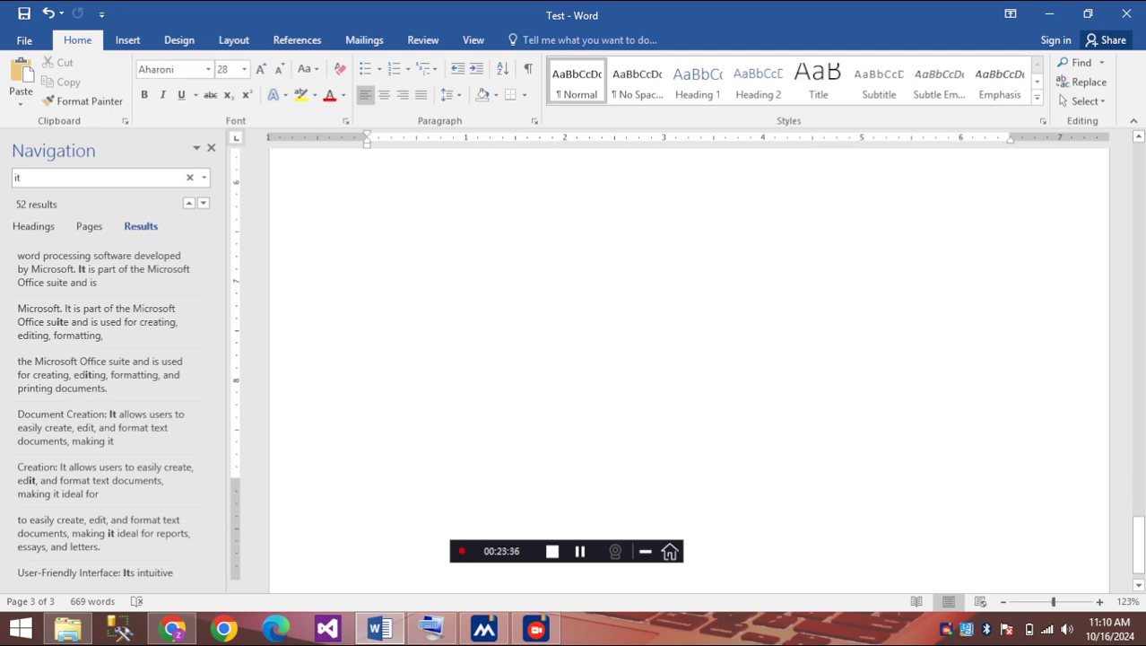
scroll(688, 368, "up", 10)
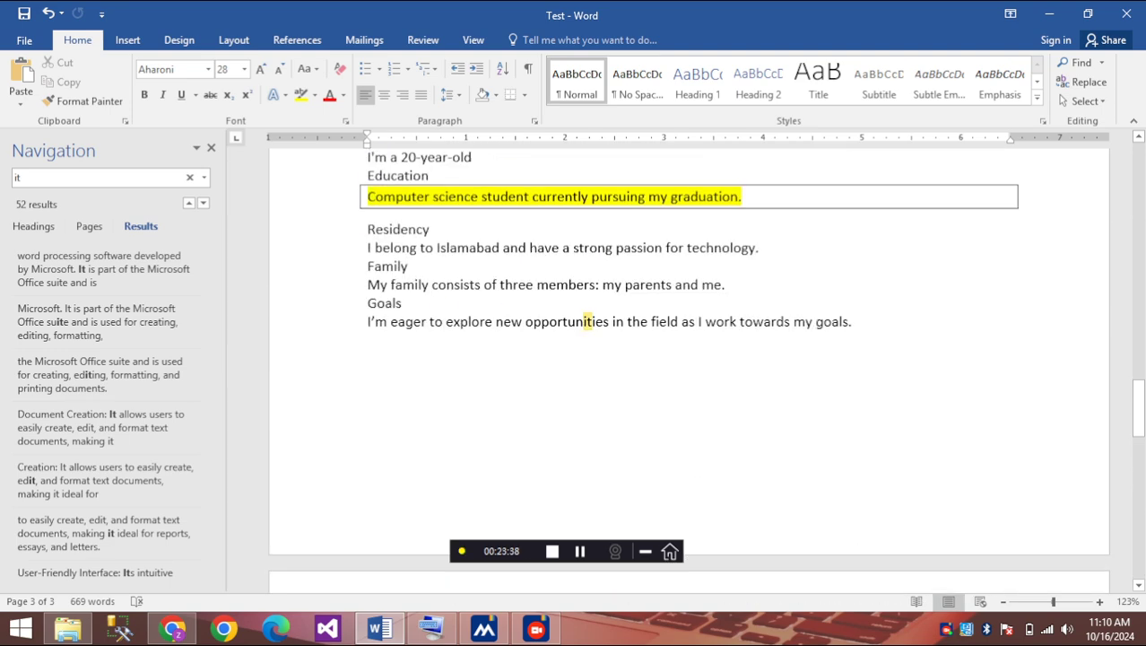